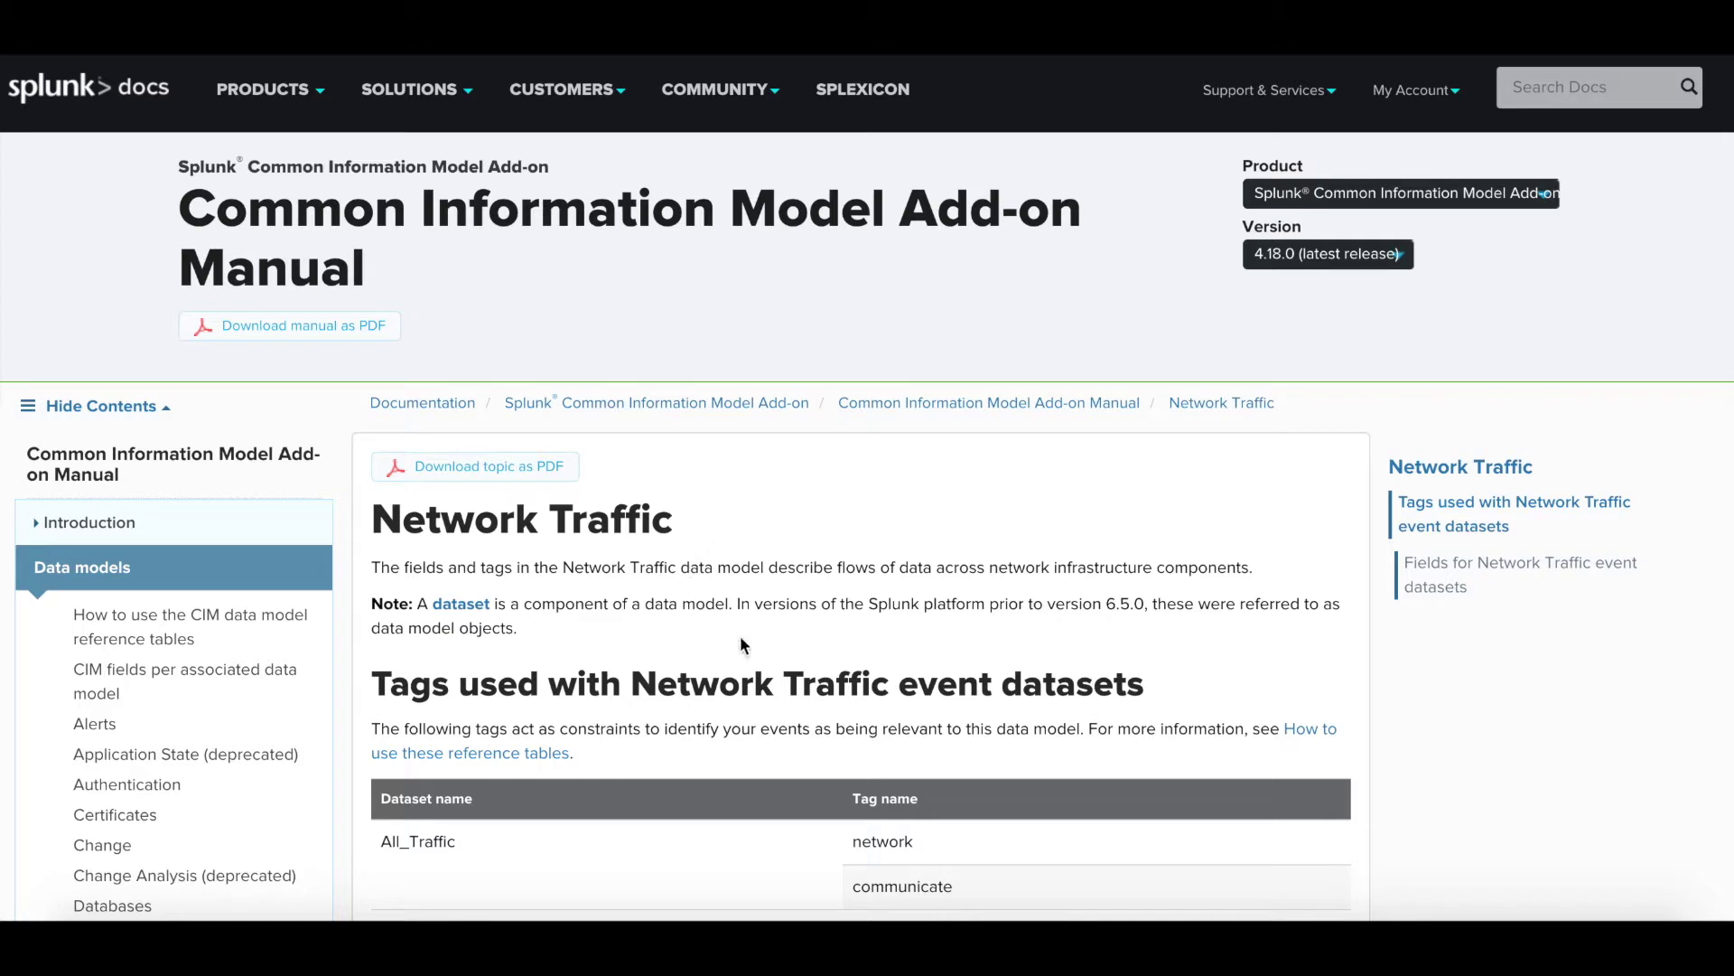
# Review the empty '| datamodel Network_Traffic All_Traffic search' results and select the query for replacement
pyautogui.scroll(-1, 740, 637)
pyautogui.scroll(1, 750, 687)
pyautogui.scroll(-2, 201, 784)
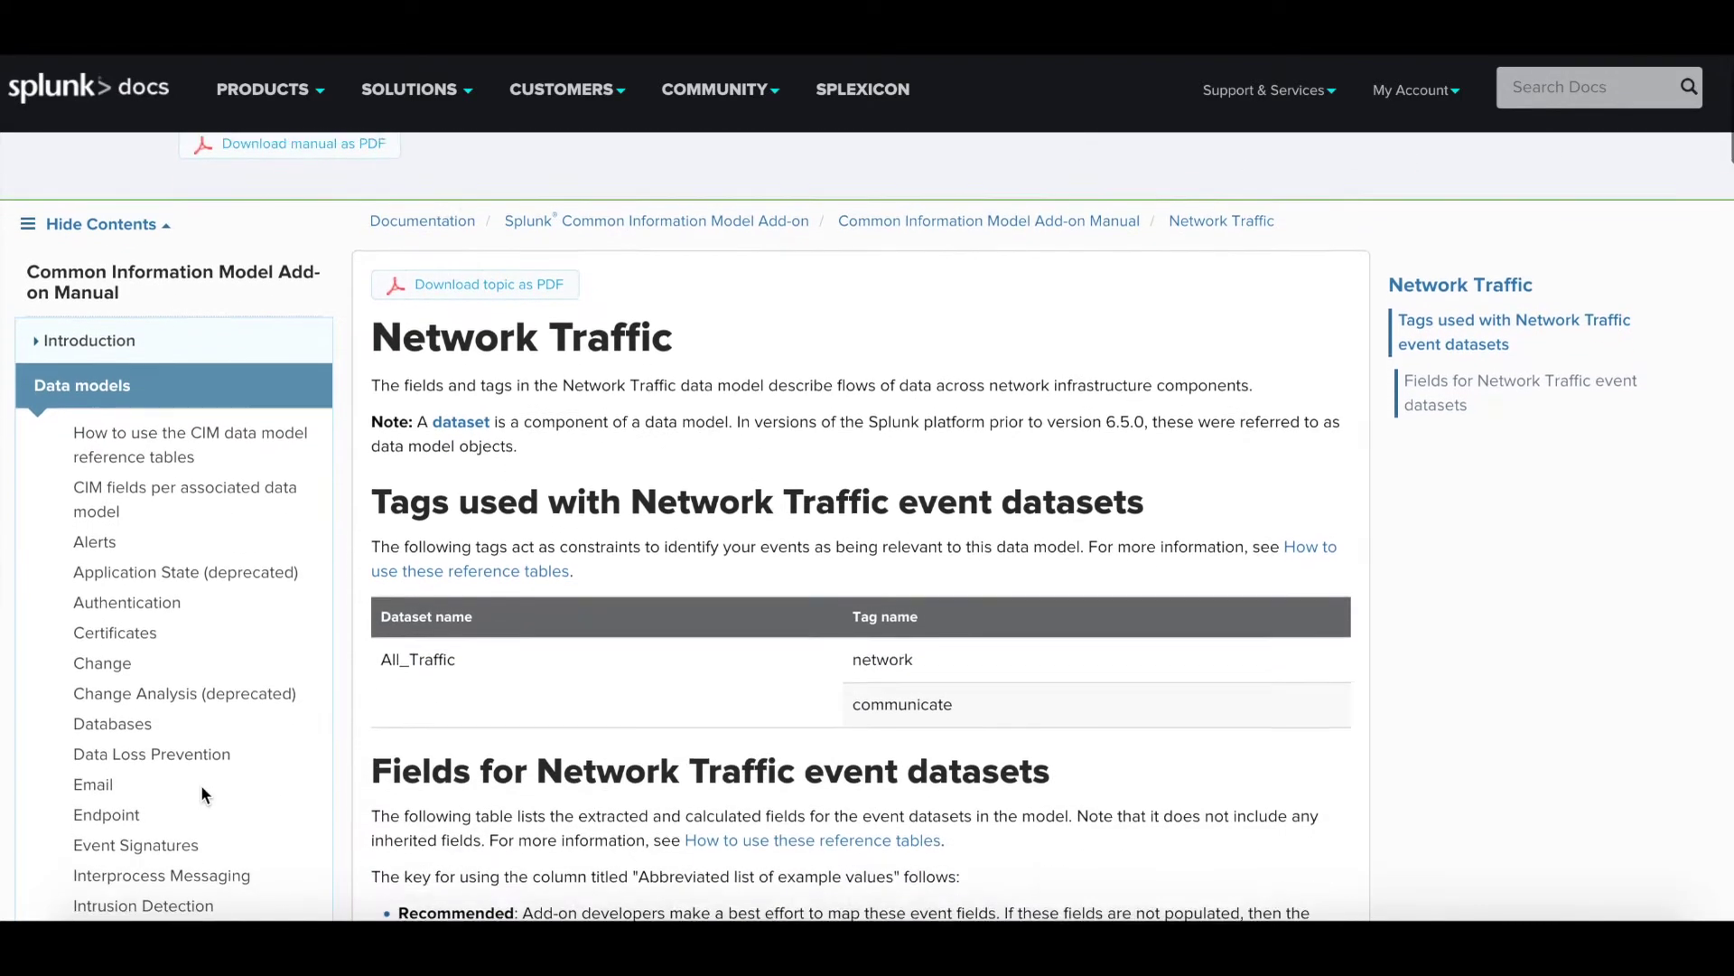
pyautogui.scroll(-2, 201, 784)
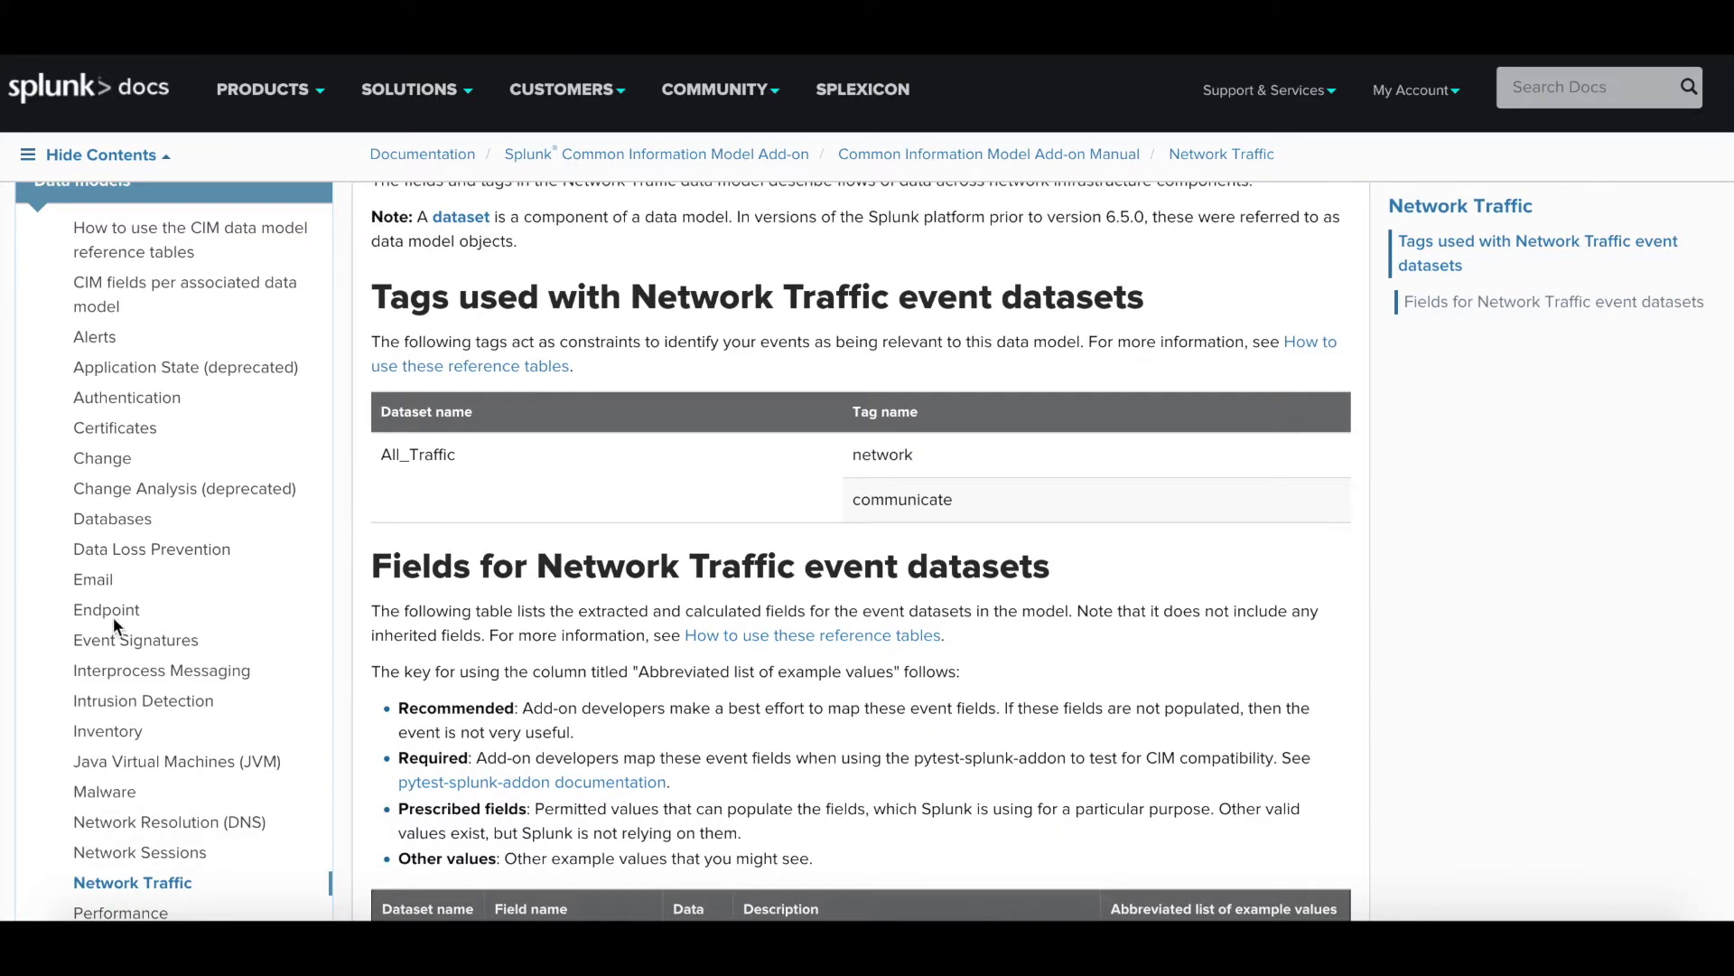
pyautogui.scroll(-2, 117, 638)
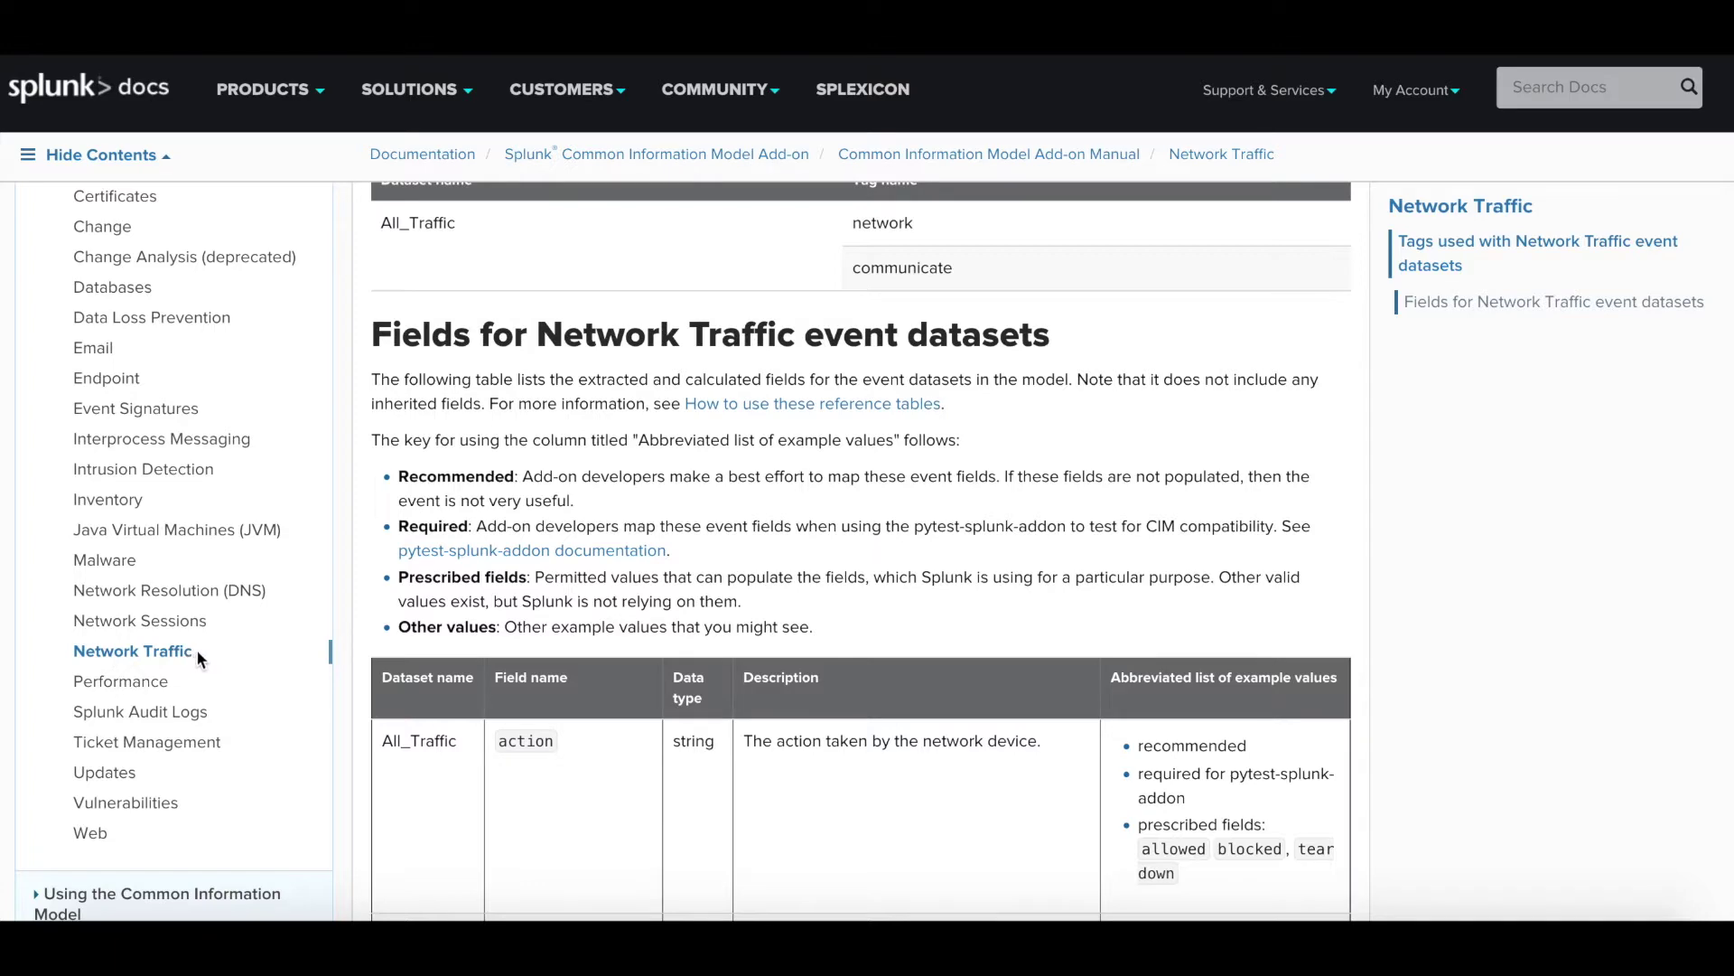
pyautogui.scroll(-2, 522, 789)
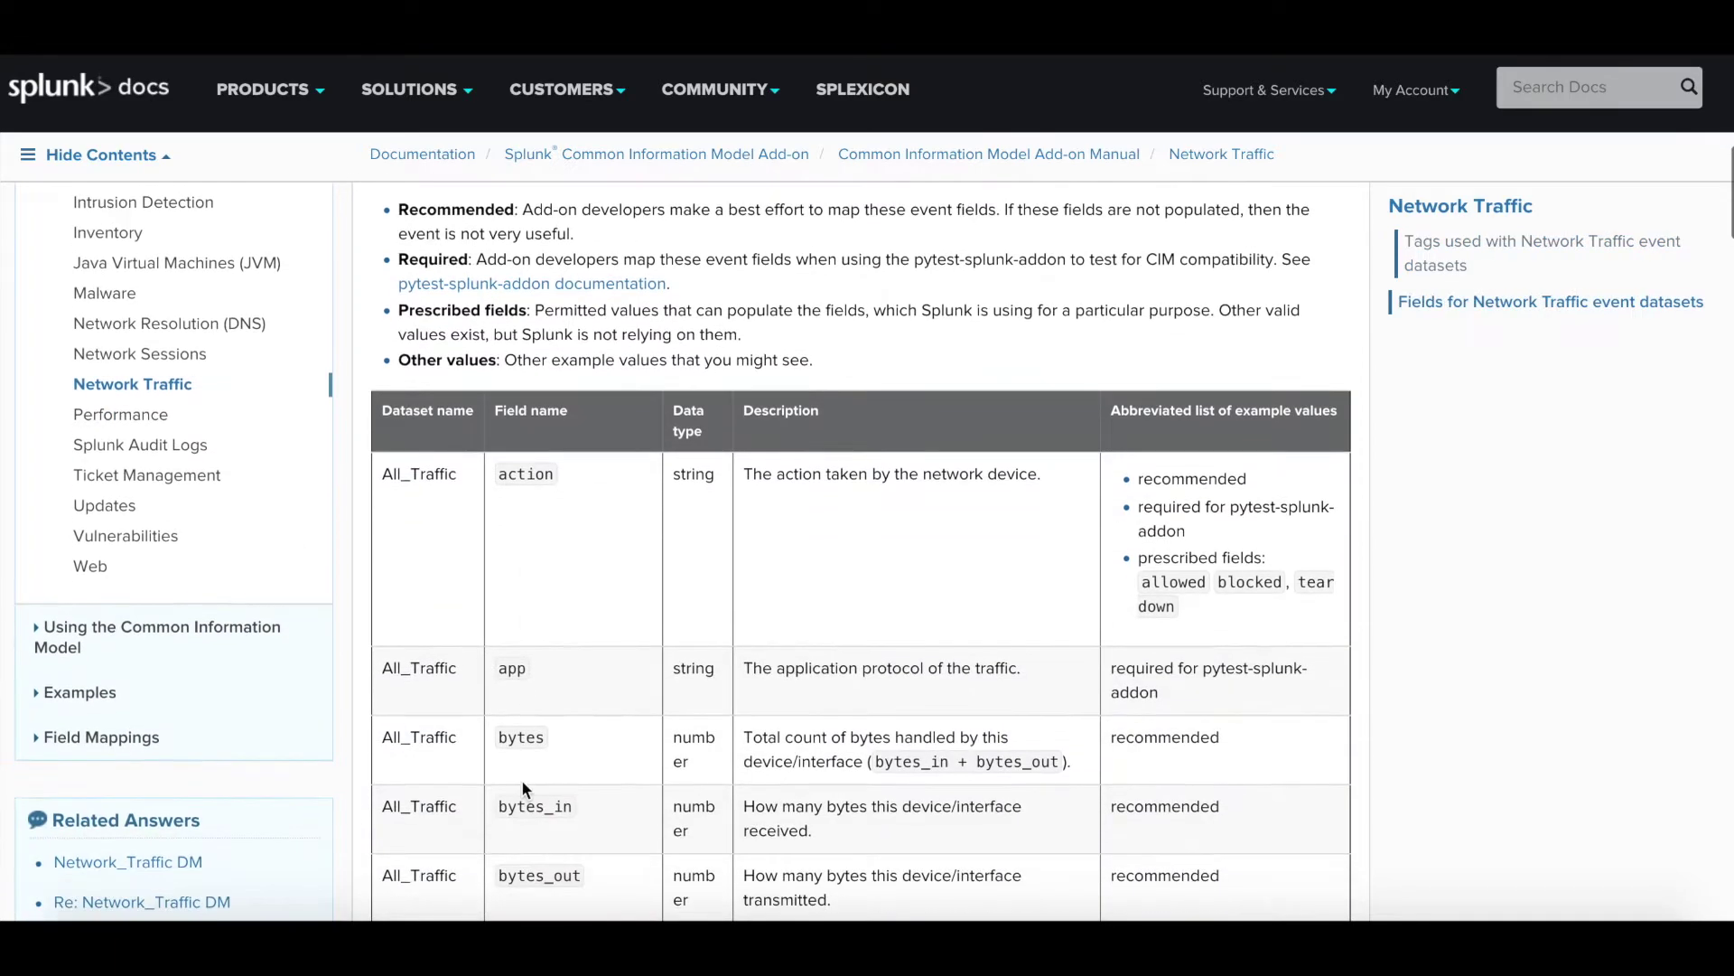
pyautogui.scroll(-2, 522, 789)
pyautogui.scroll(-1, 522, 779)
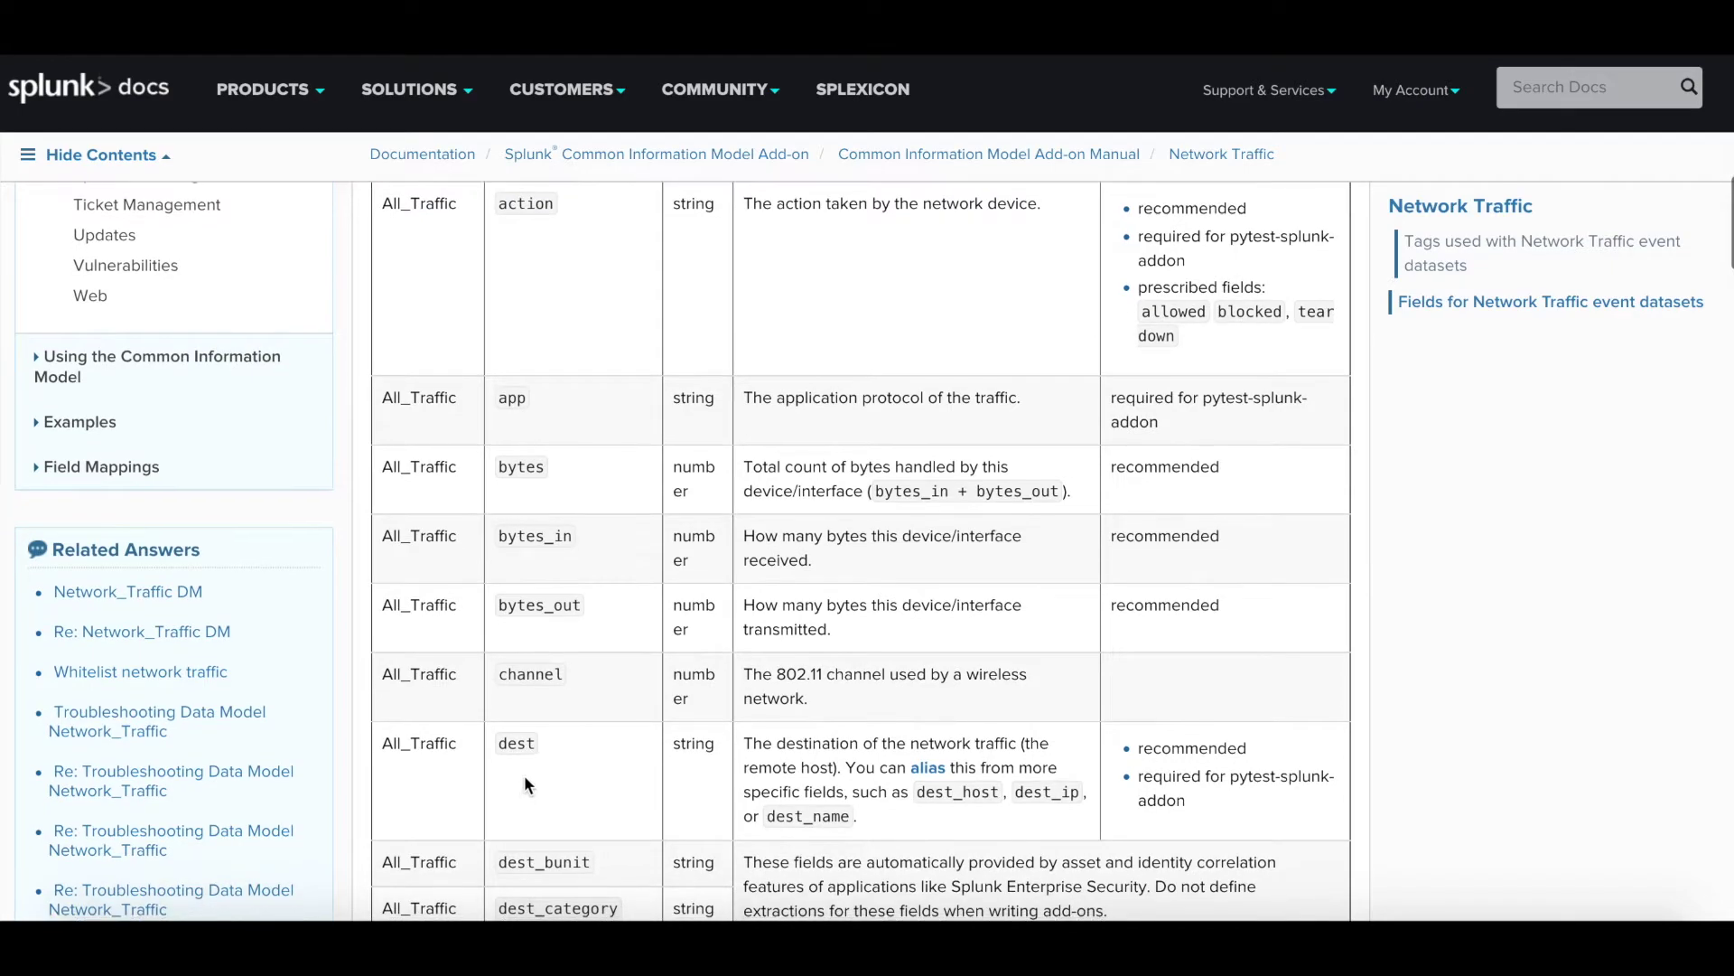
pyautogui.scroll(-5, 523, 777)
pyautogui.scroll(-10, 524, 779)
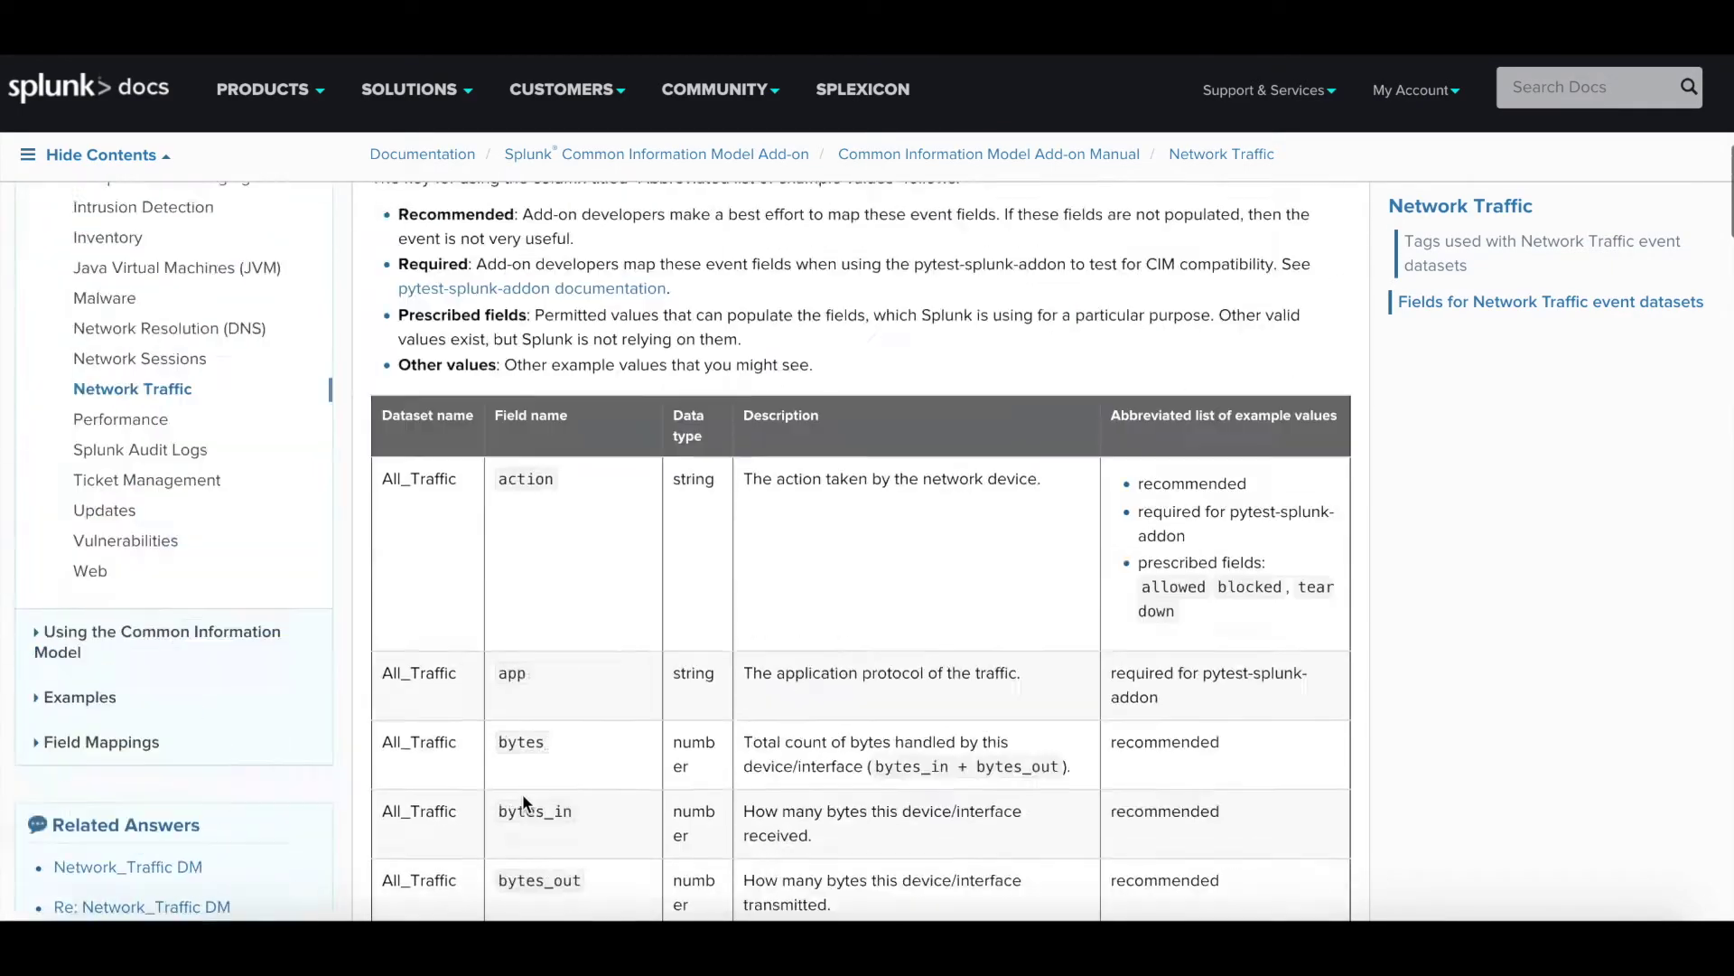
pyautogui.press('Home')
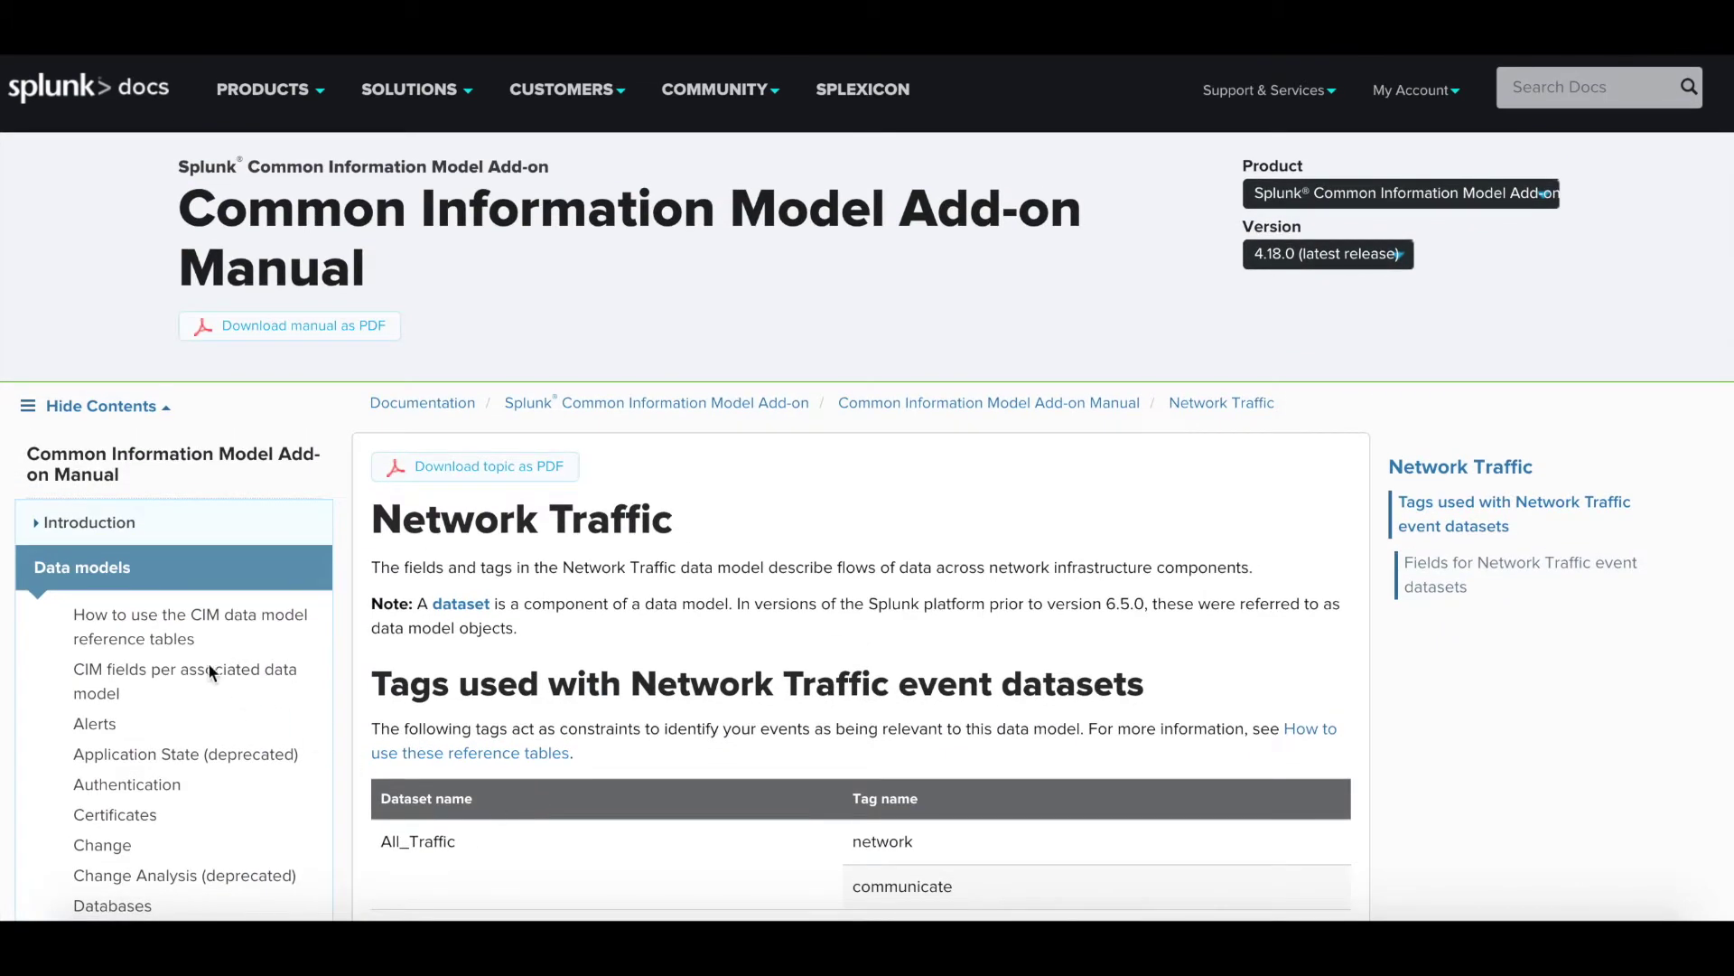
pyautogui.scroll(-7, 667, 725)
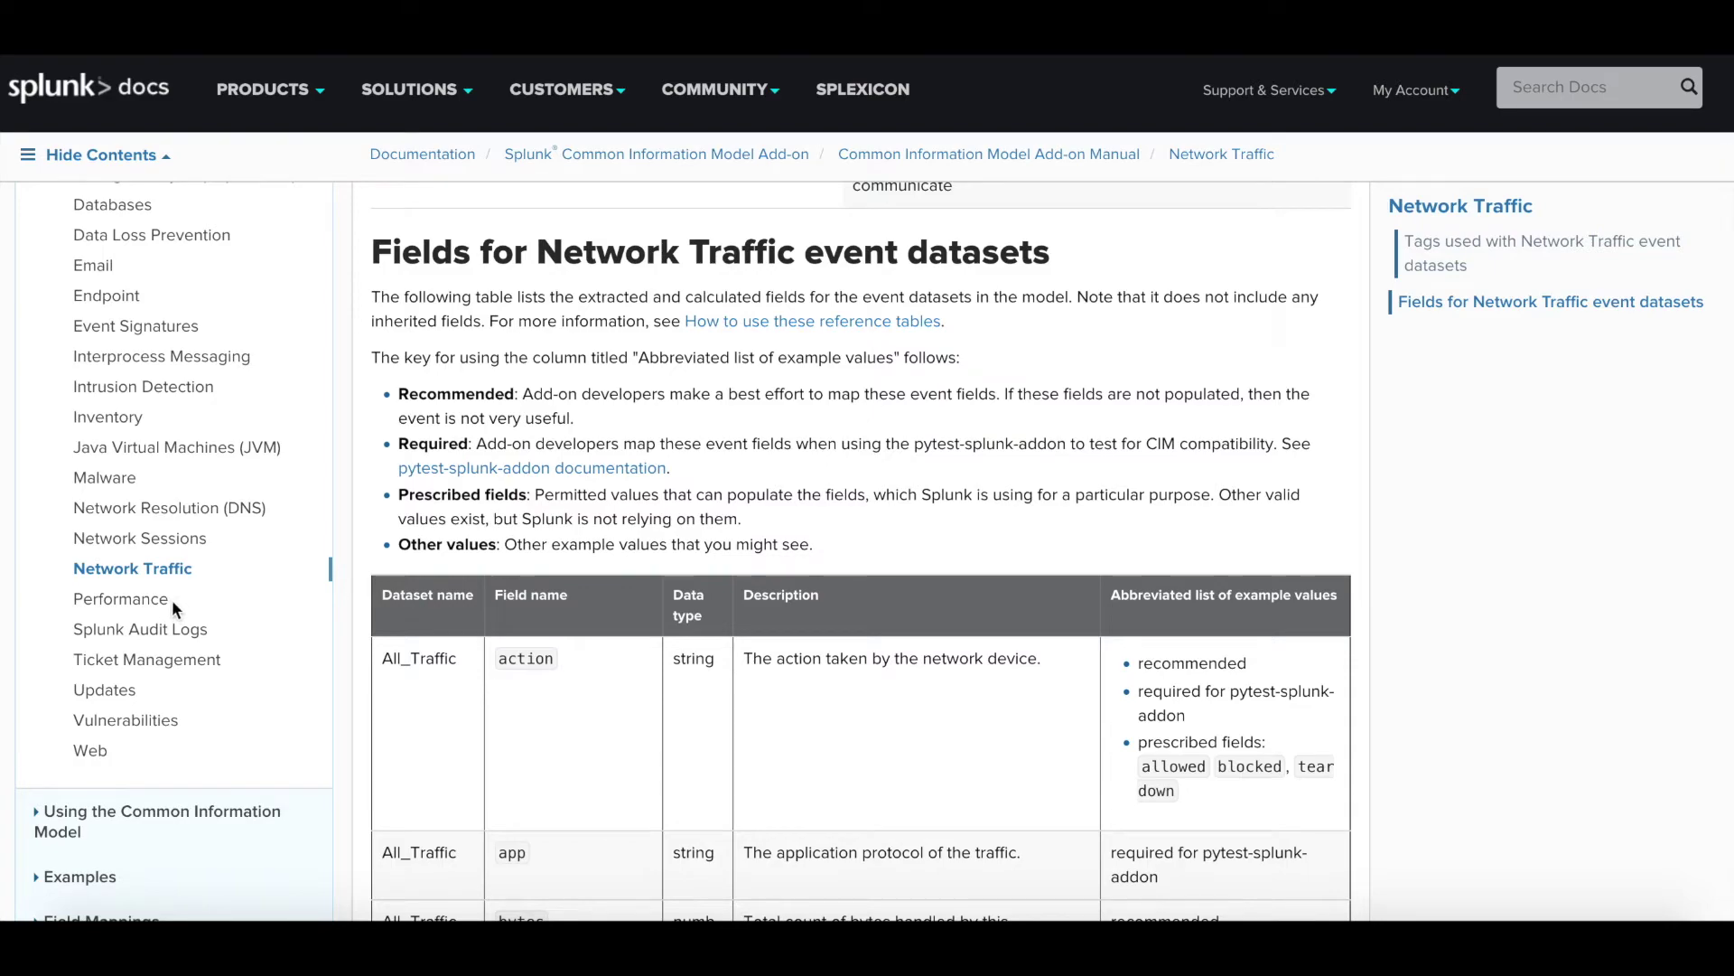
pyautogui.scroll(-5, 537, 748)
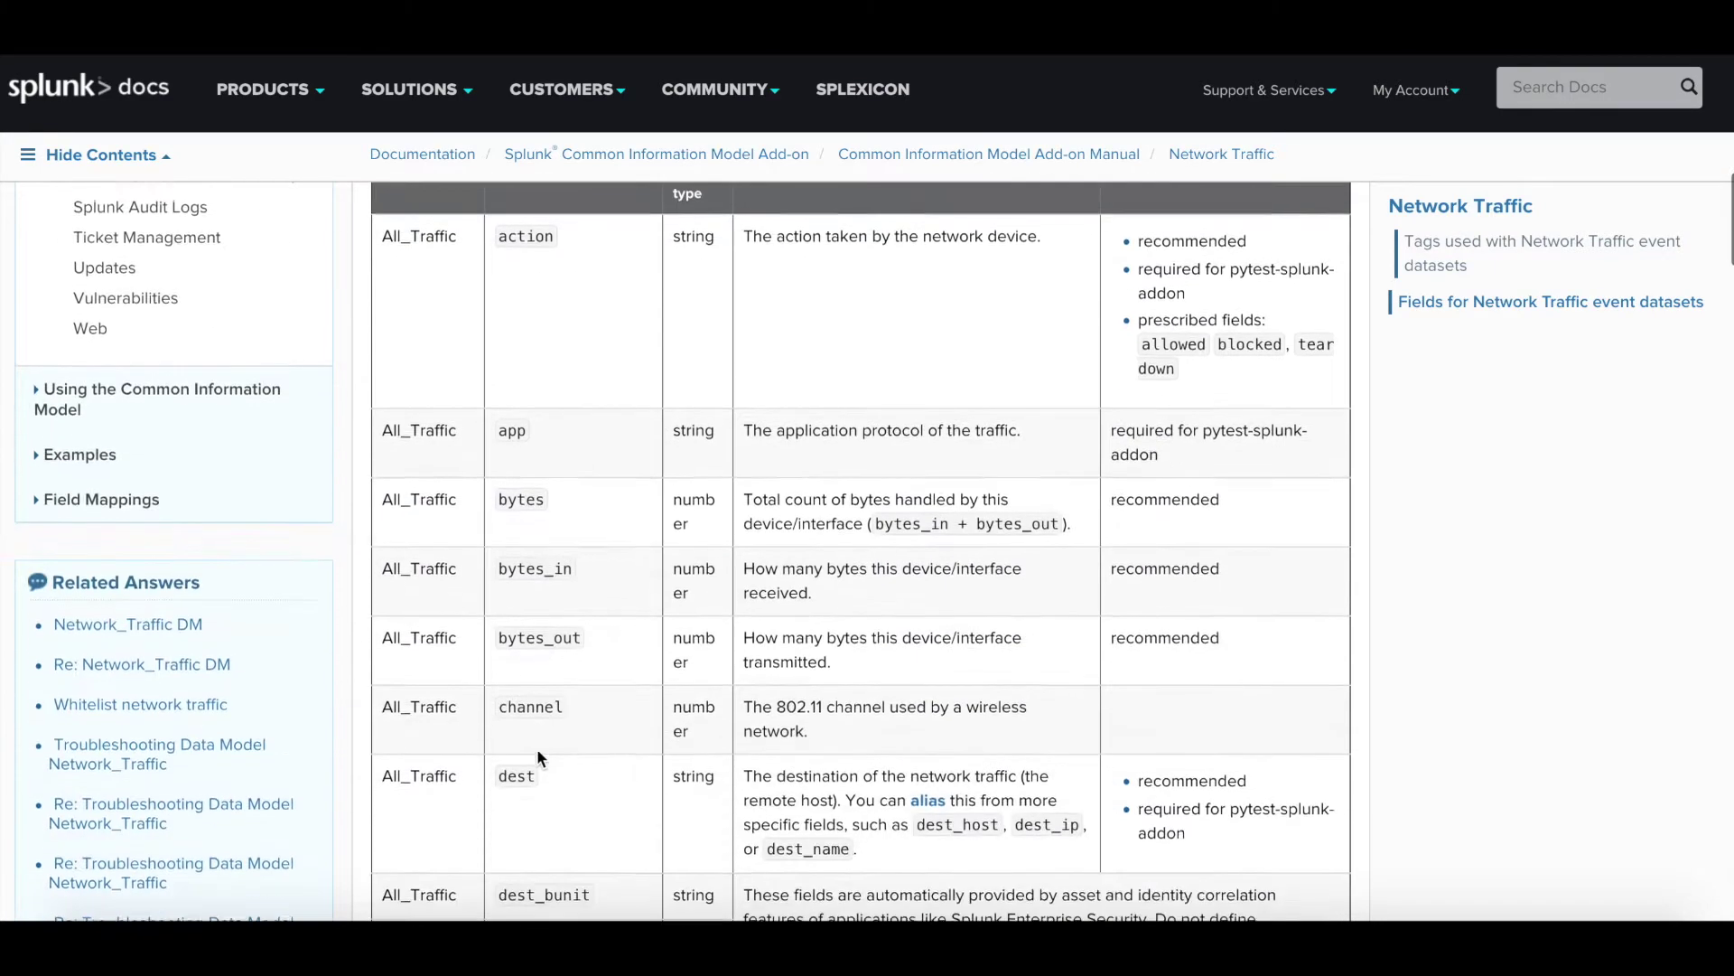
pyautogui.scroll(15, 536, 748)
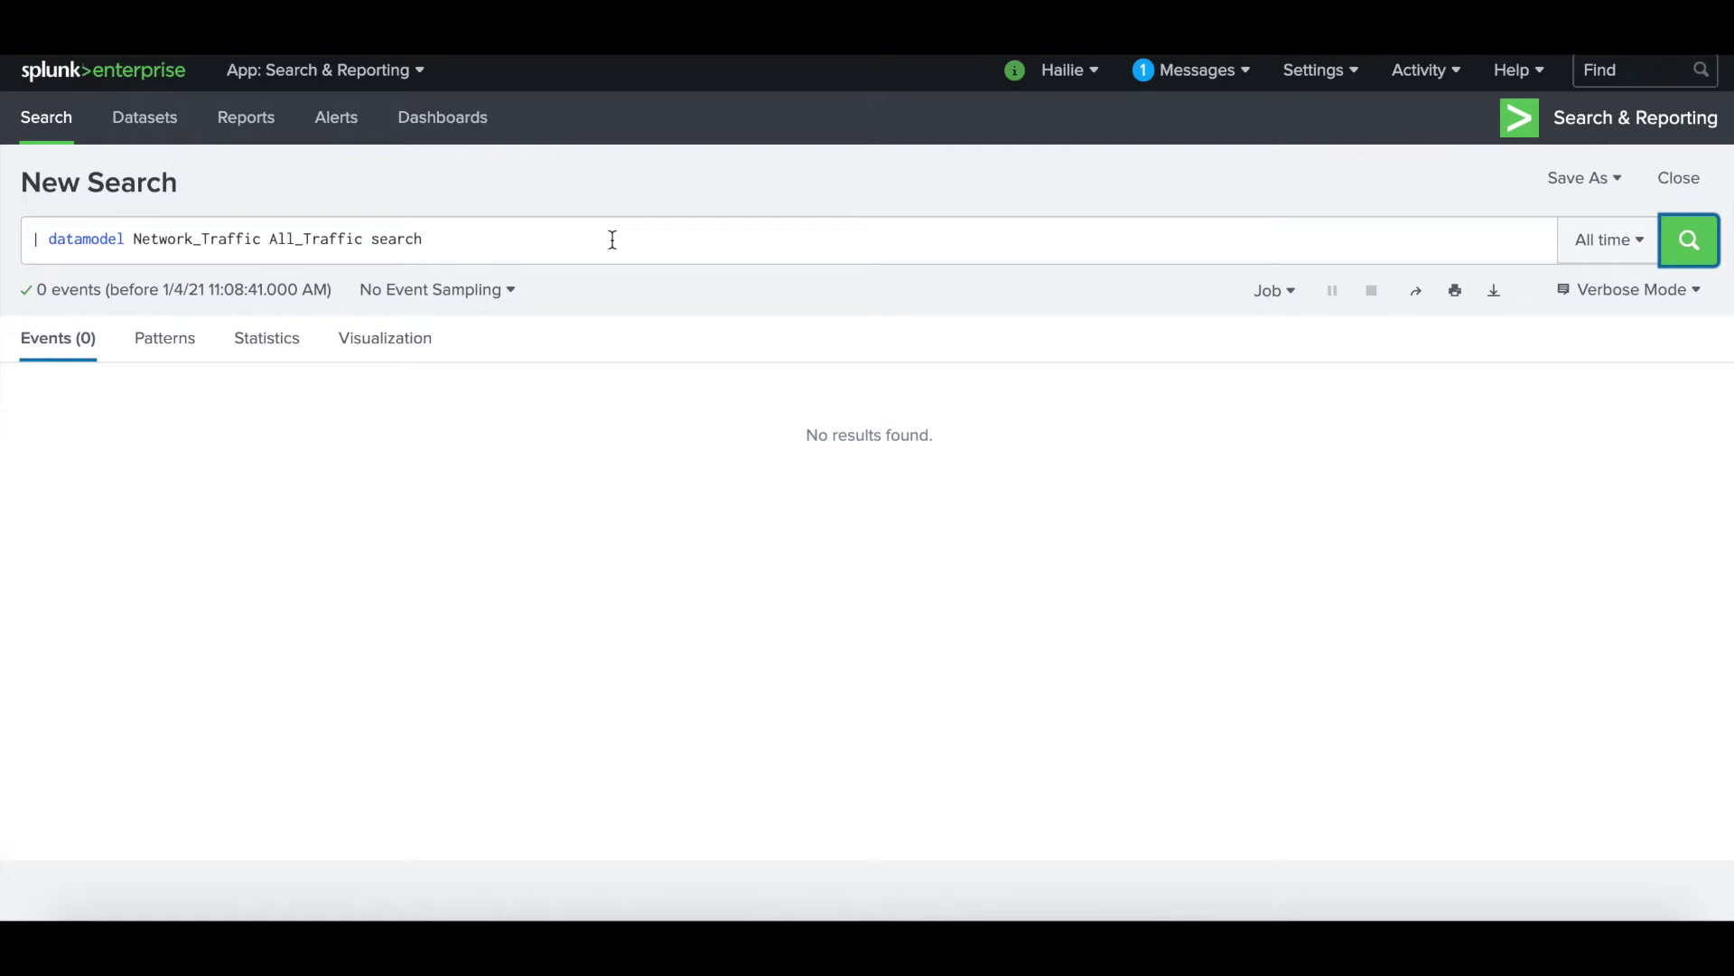
pyautogui.tripleClick(612, 239)
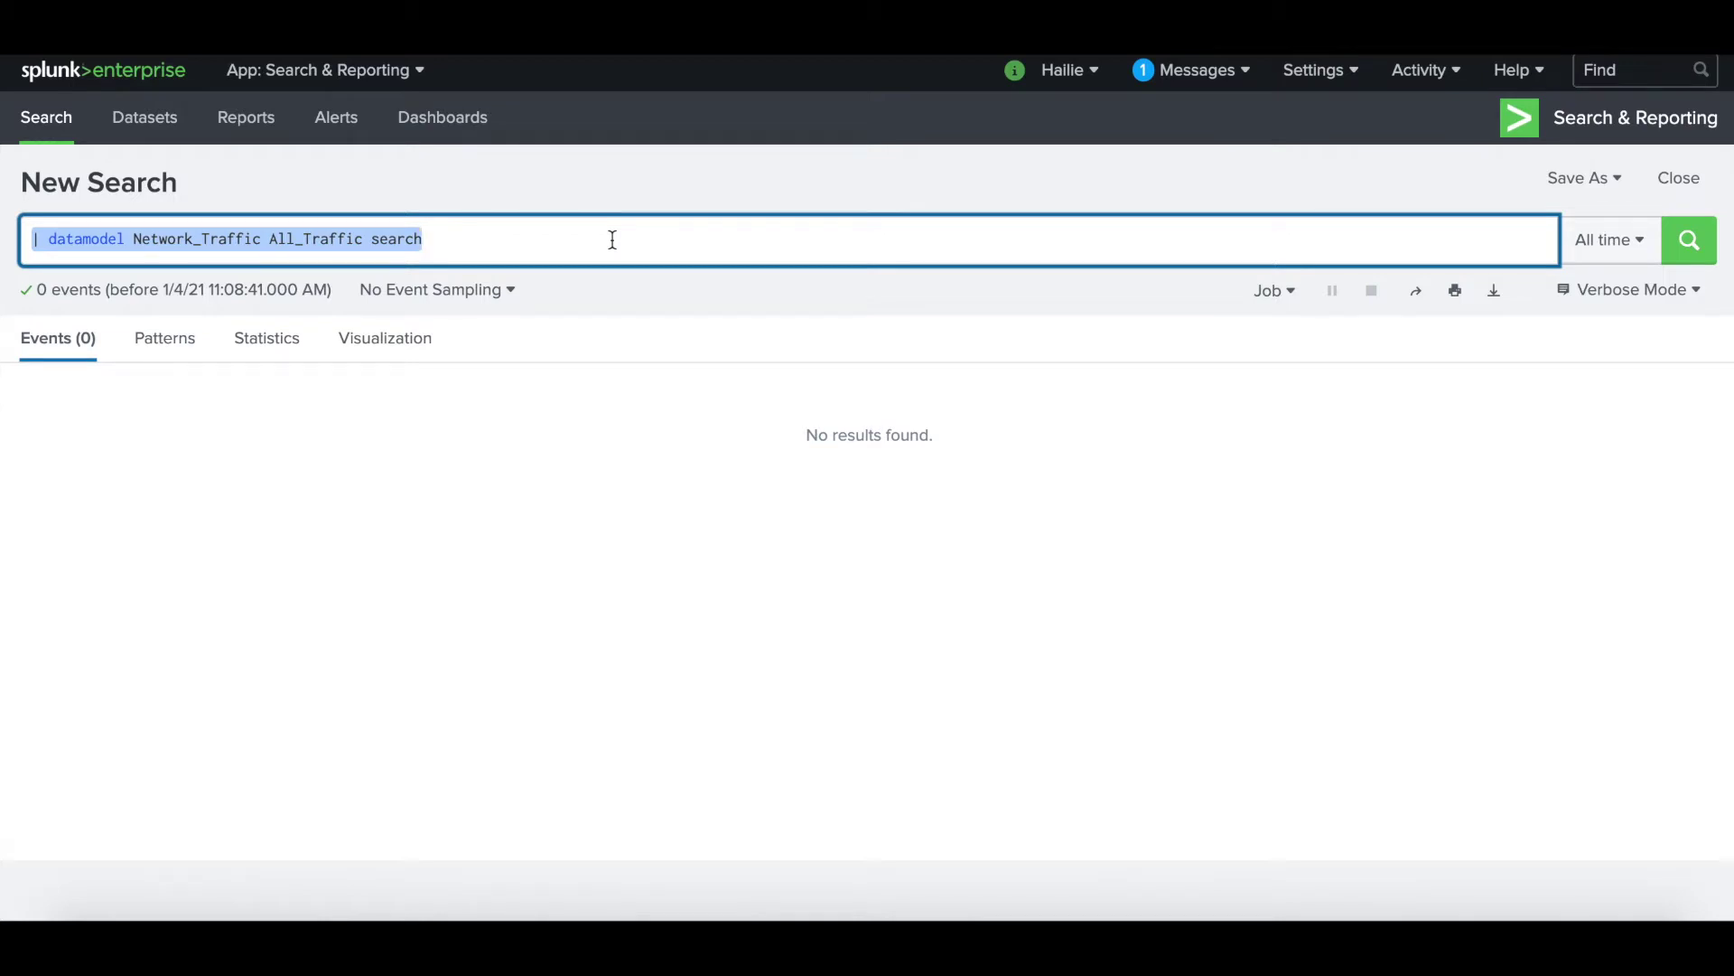
# Search index=lunch and check its sourcetype values: lunchdemo (1,000) and csv (400)
pyautogui.write('index=')
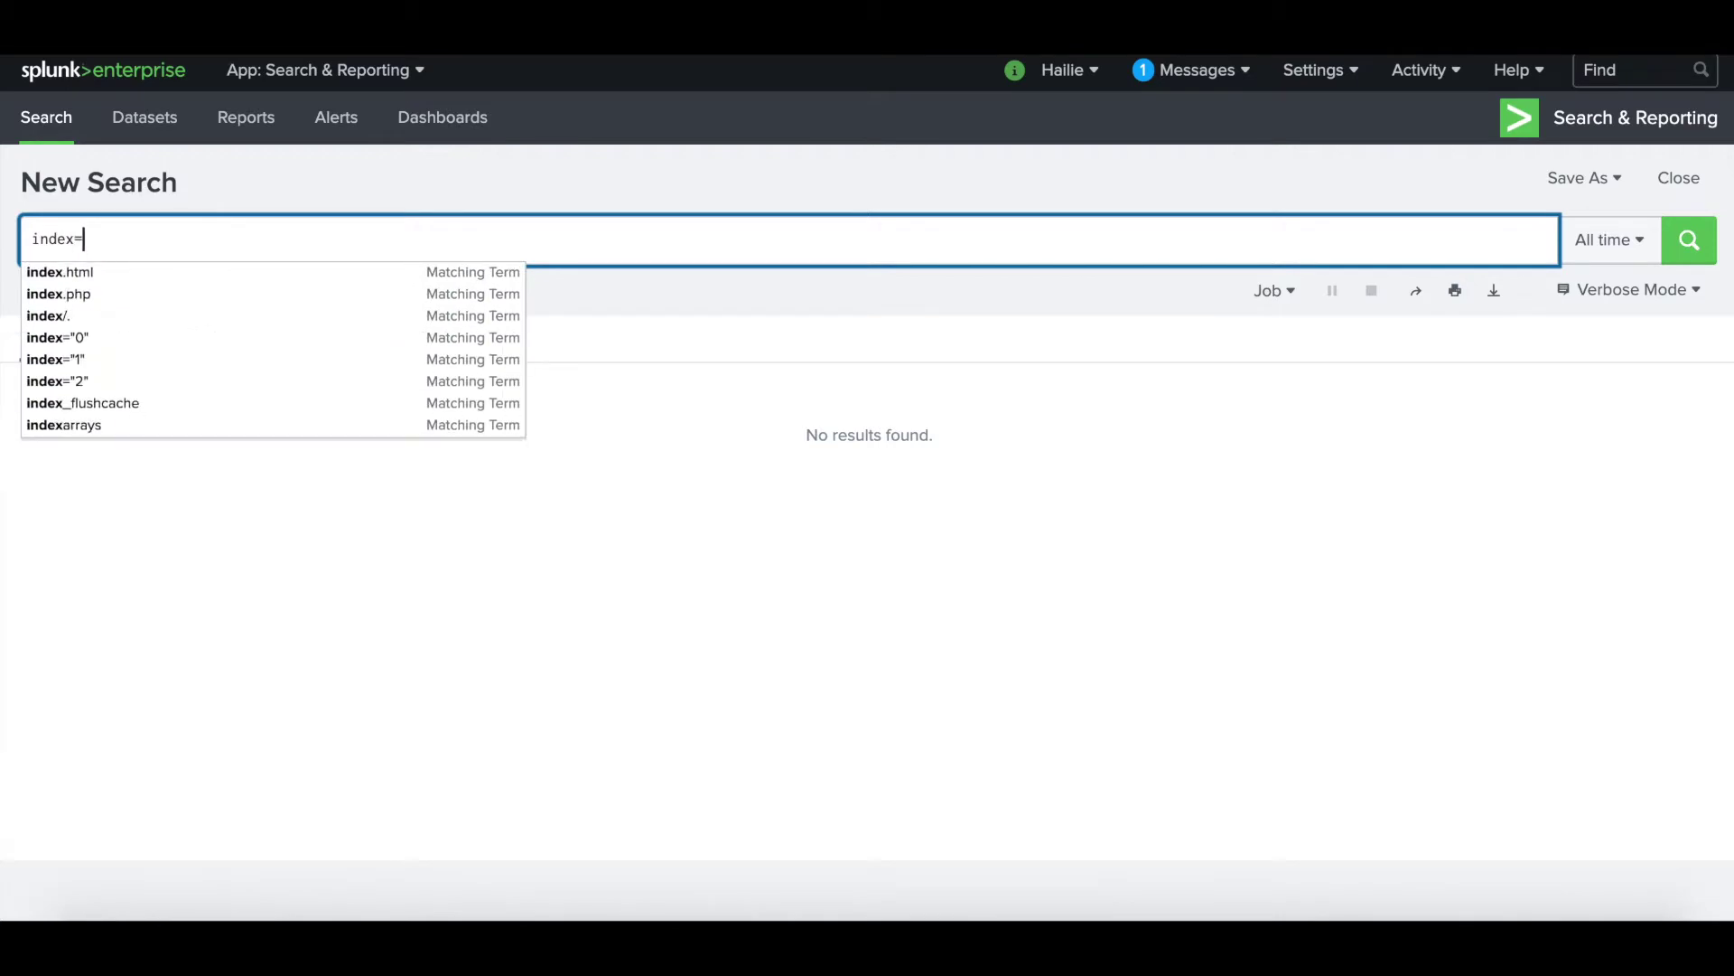
pyautogui.write('lunch')
pyautogui.press('Return')
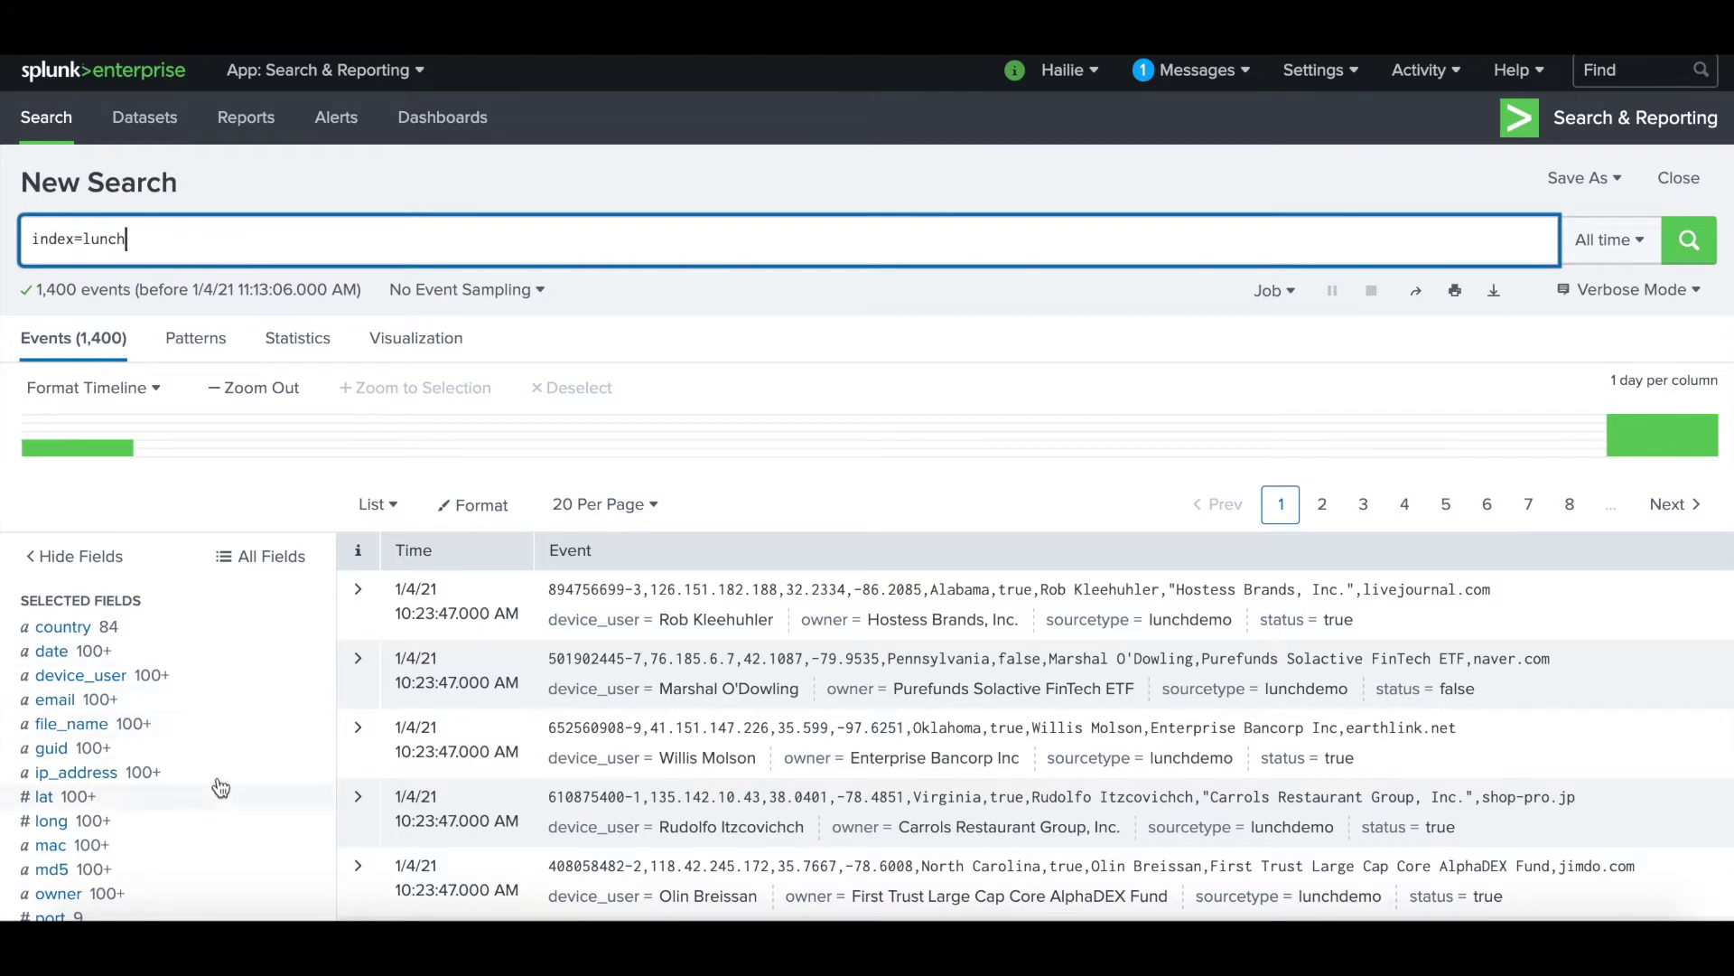
pyautogui.scroll(-3, 237, 763)
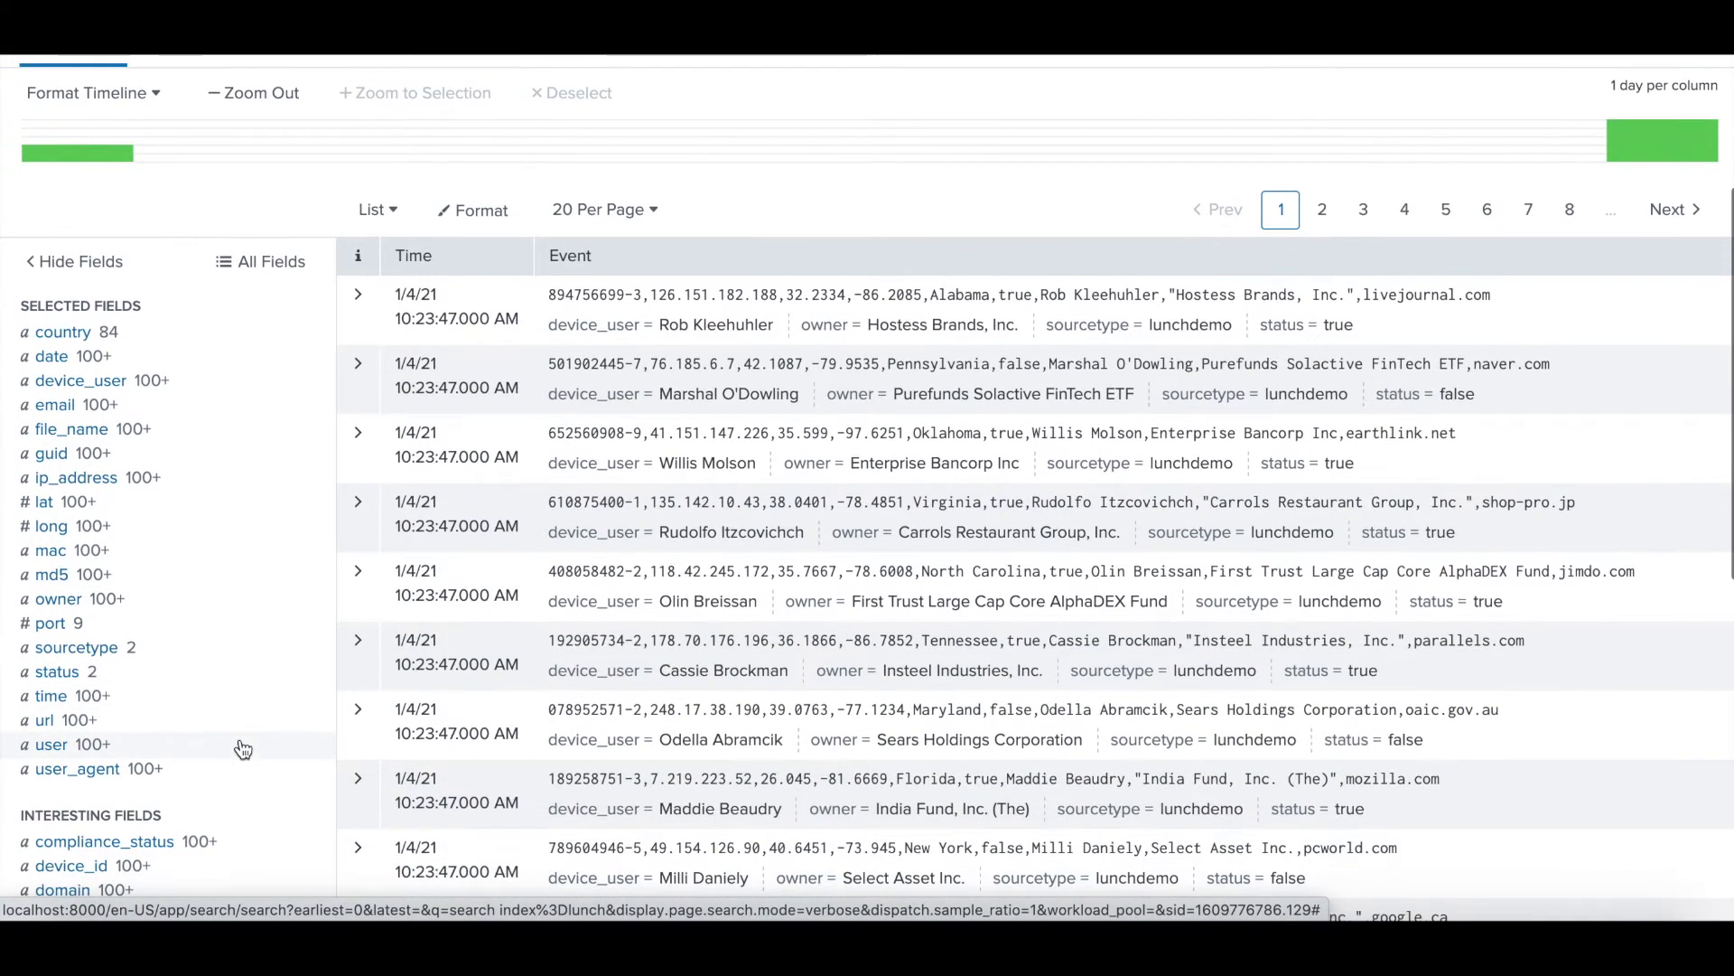
pyautogui.click(173, 656)
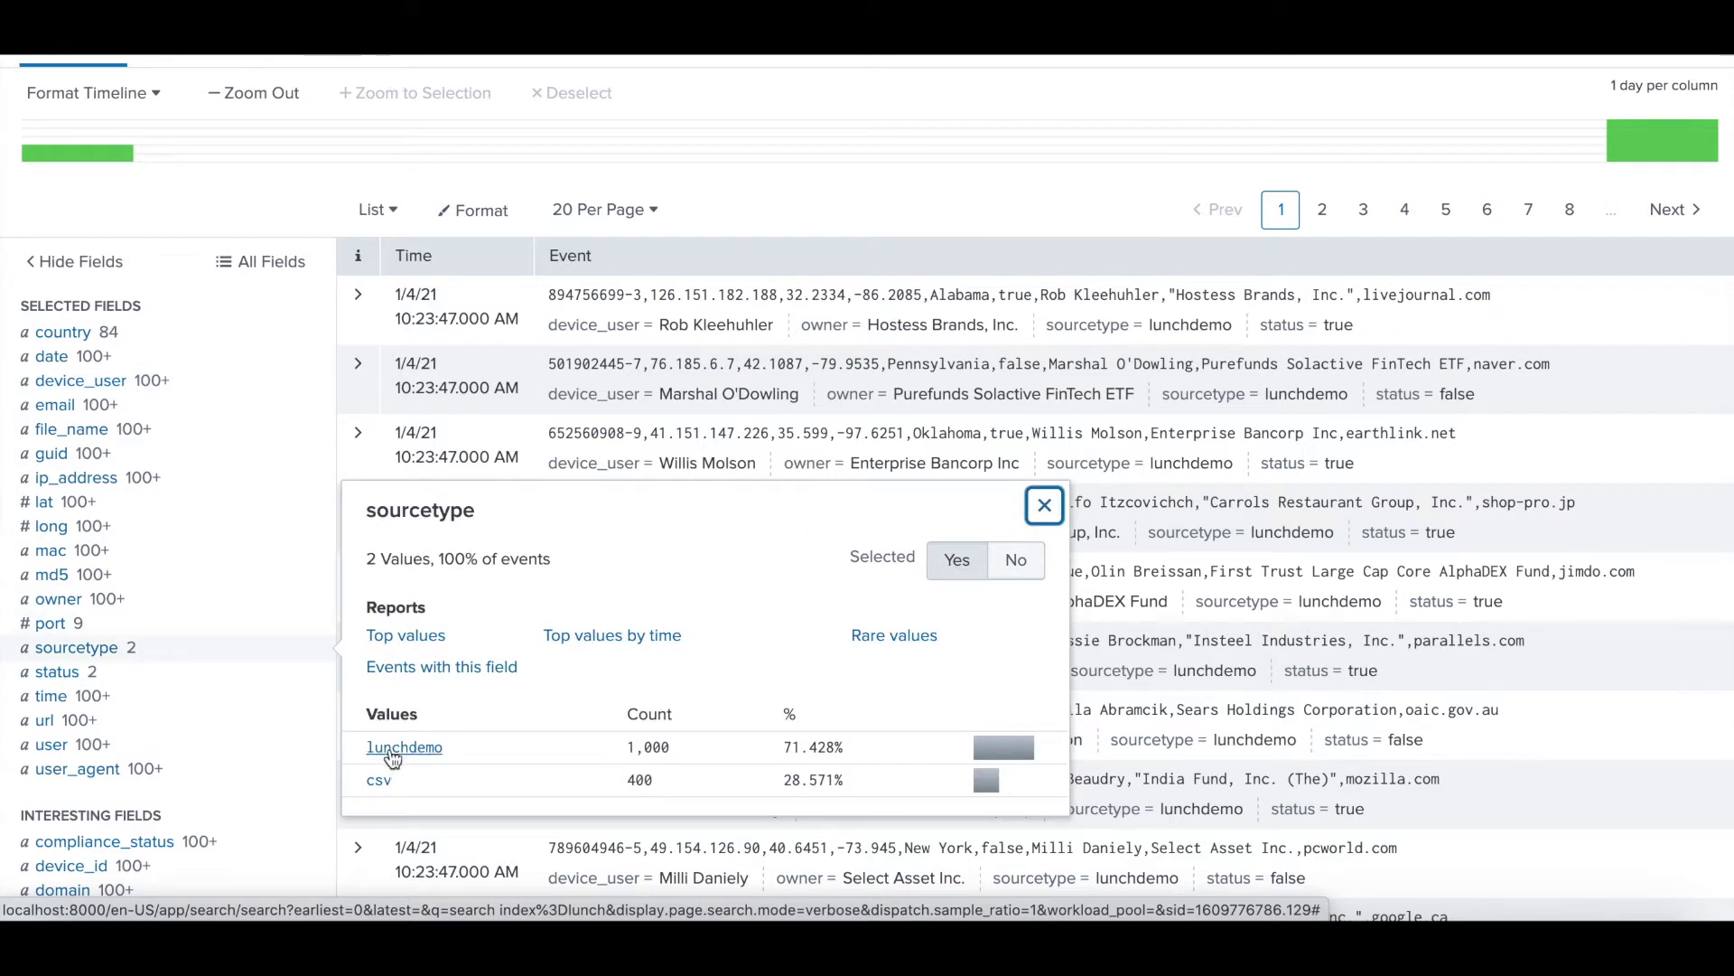
pyautogui.click(253, 647)
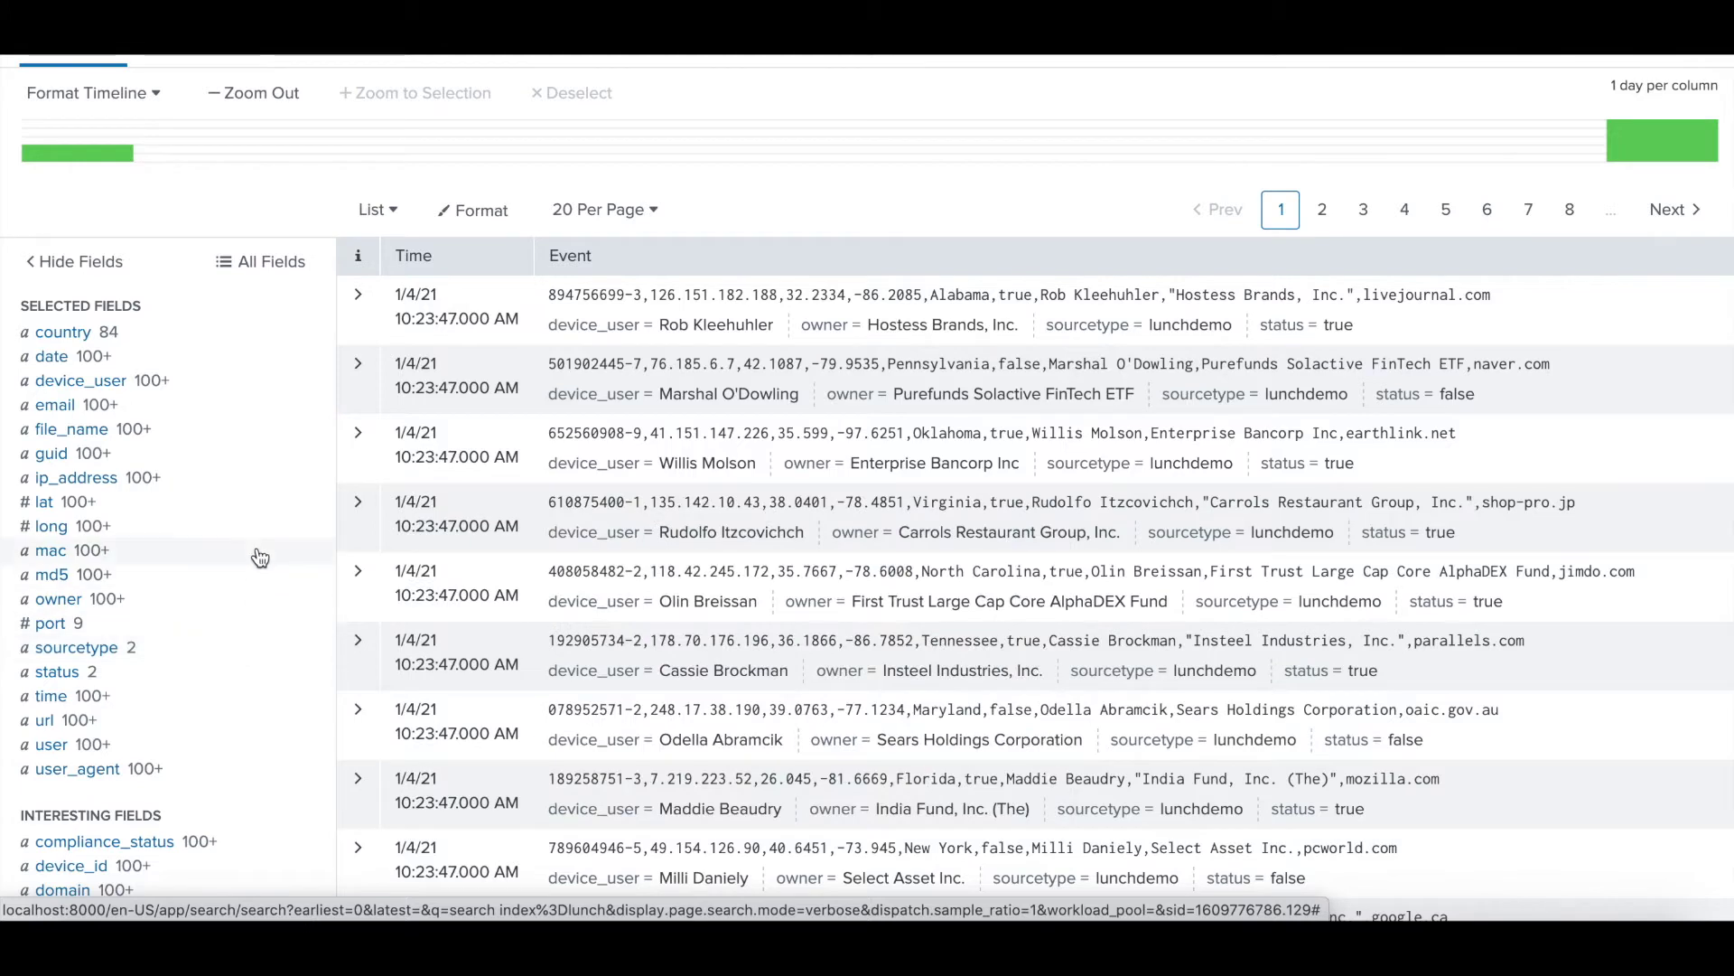
pyautogui.scroll(4, 258, 555)
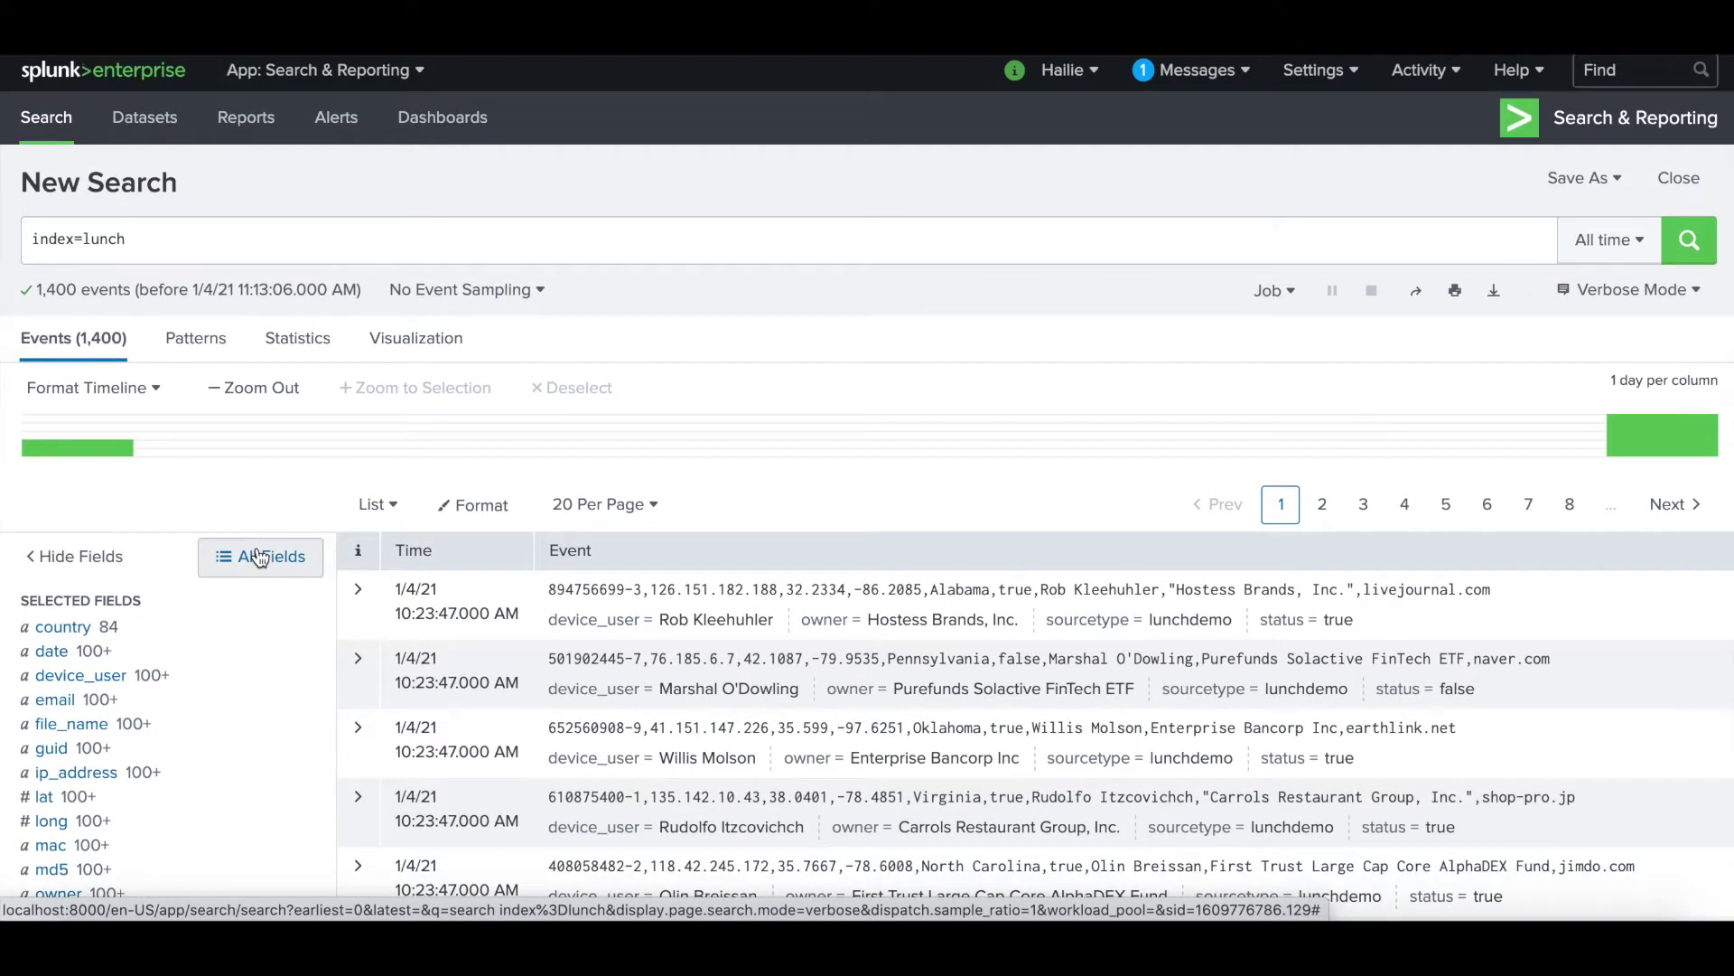
# Scroll through the lunch events and the CIM Network Traffic fields table to compare their fields
pyautogui.scroll(-3, 193, 776)
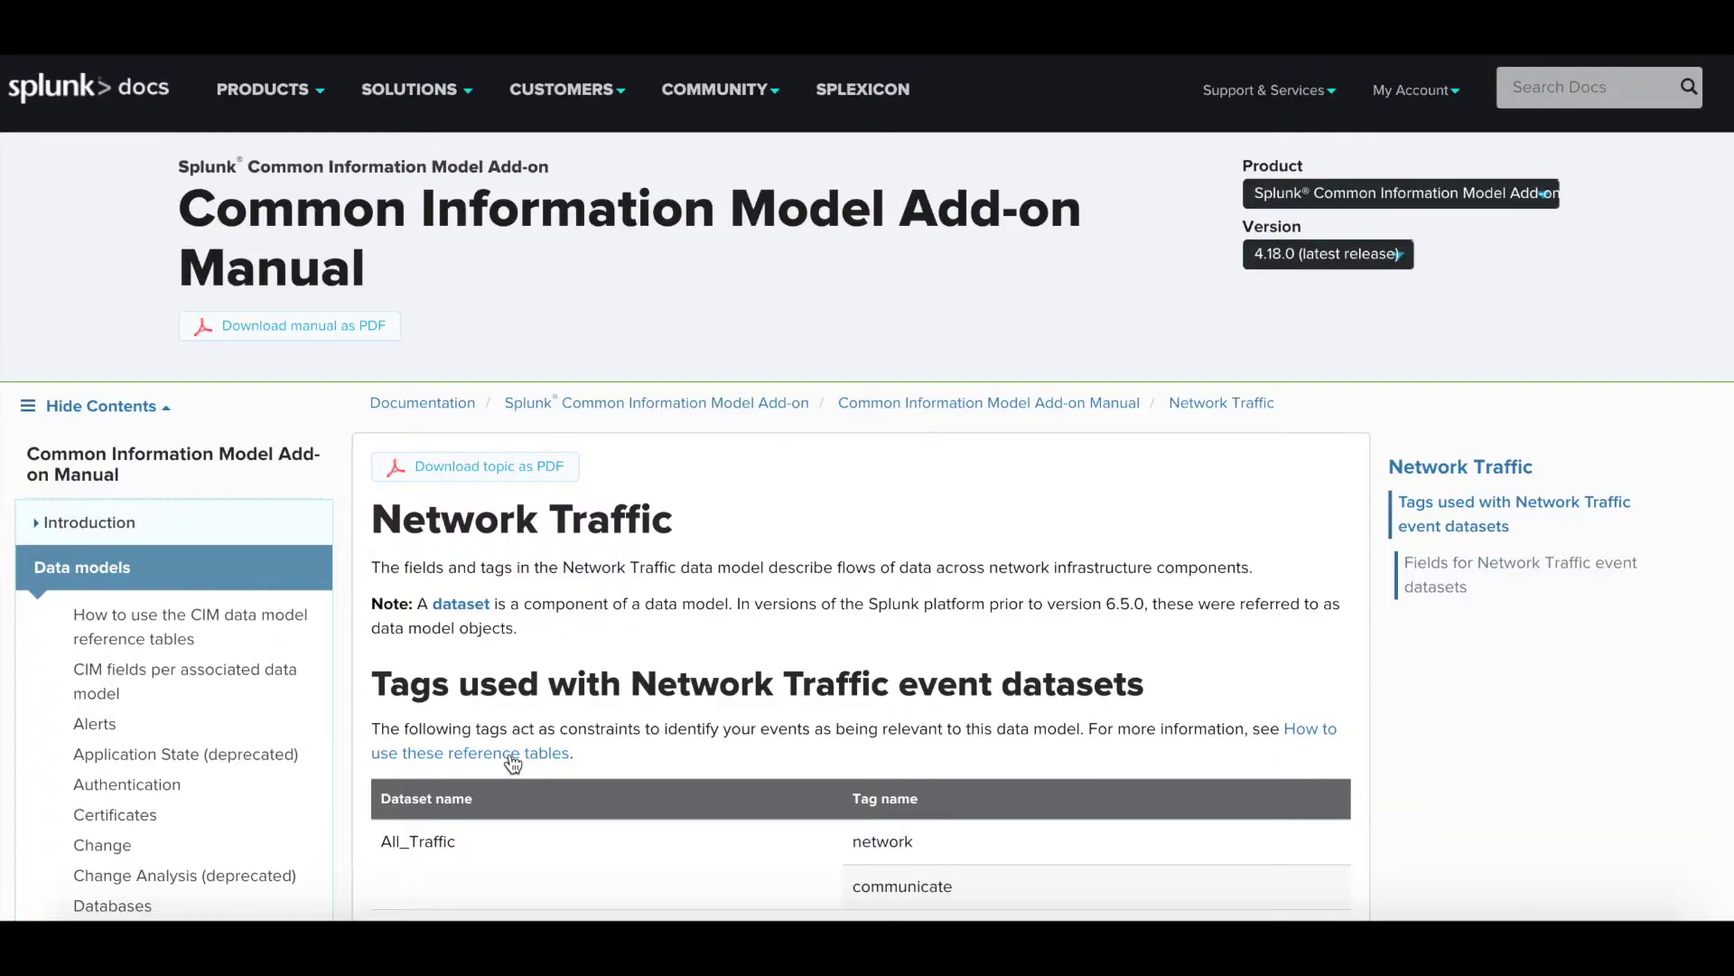
pyautogui.scroll(-8, 513, 840)
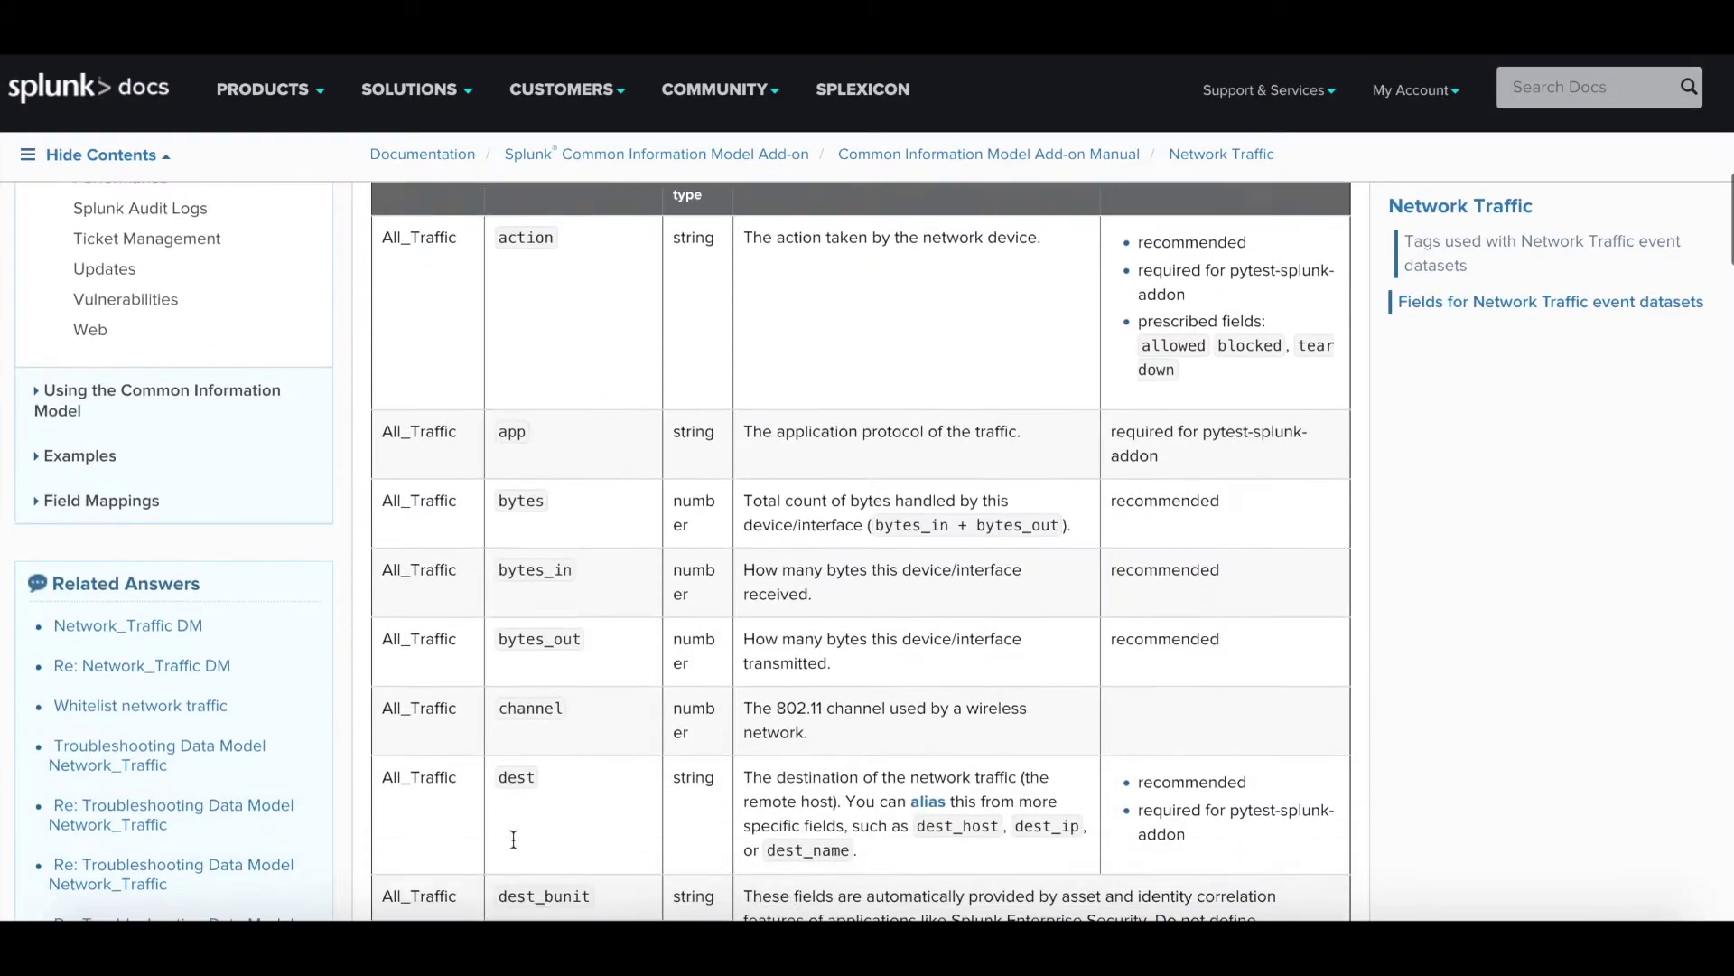
pyautogui.scroll(-10, 513, 840)
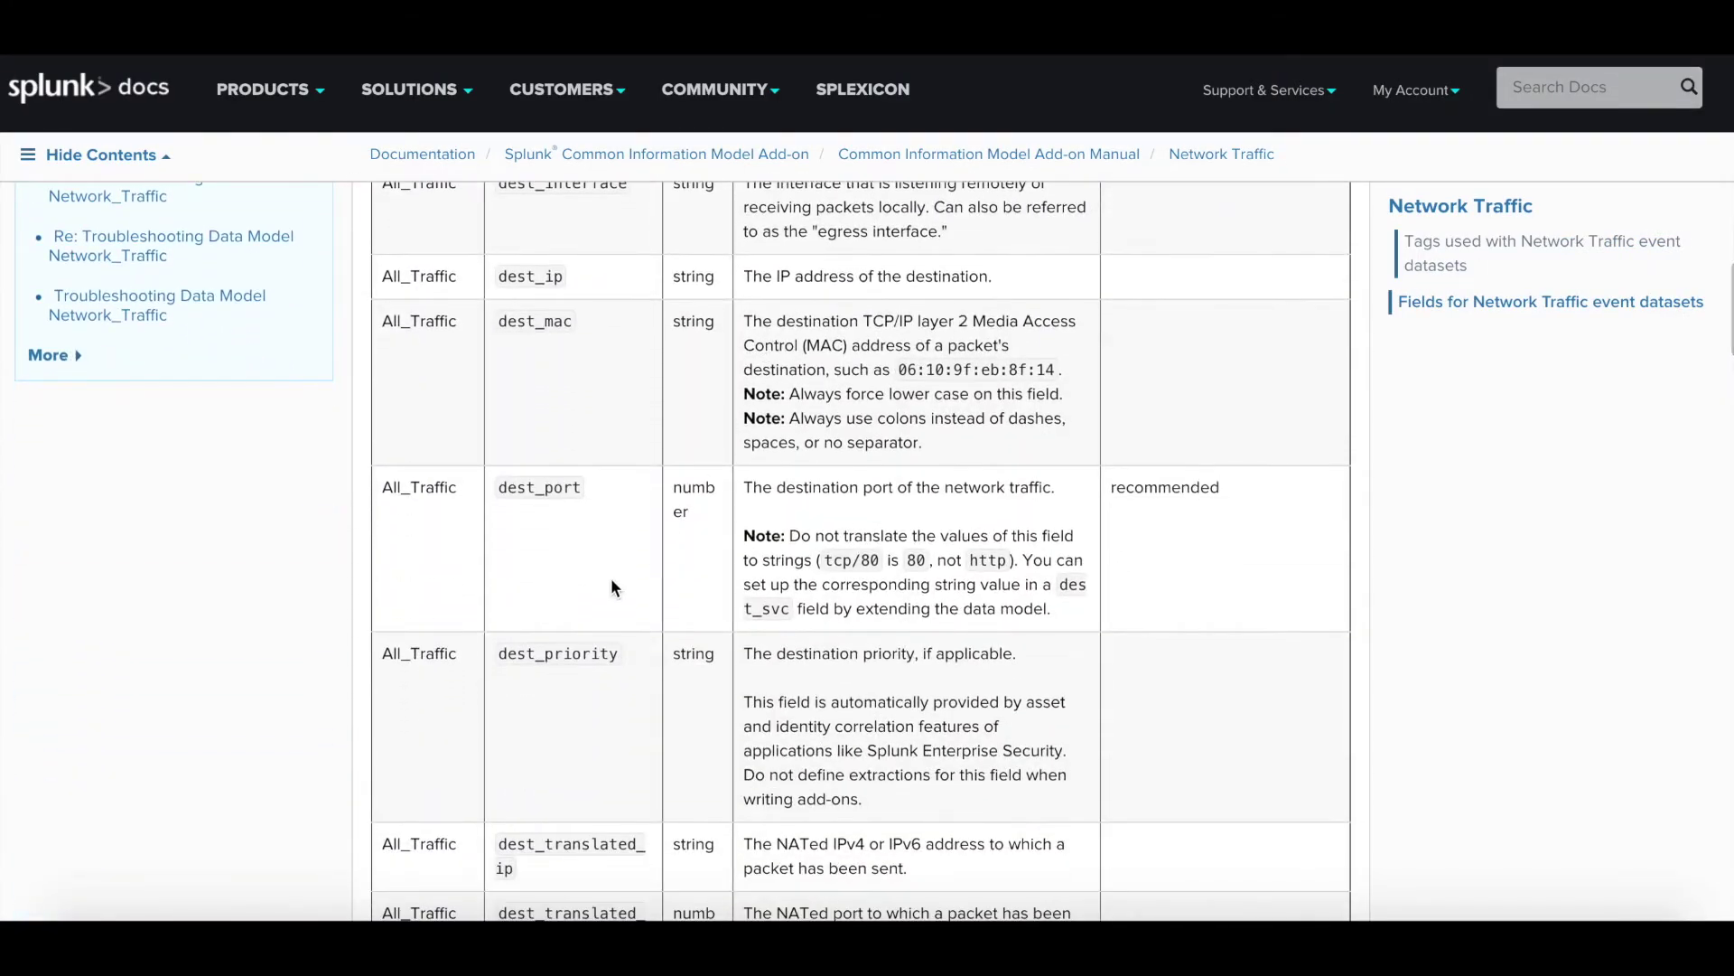
pyautogui.scroll(-2, 610, 587)
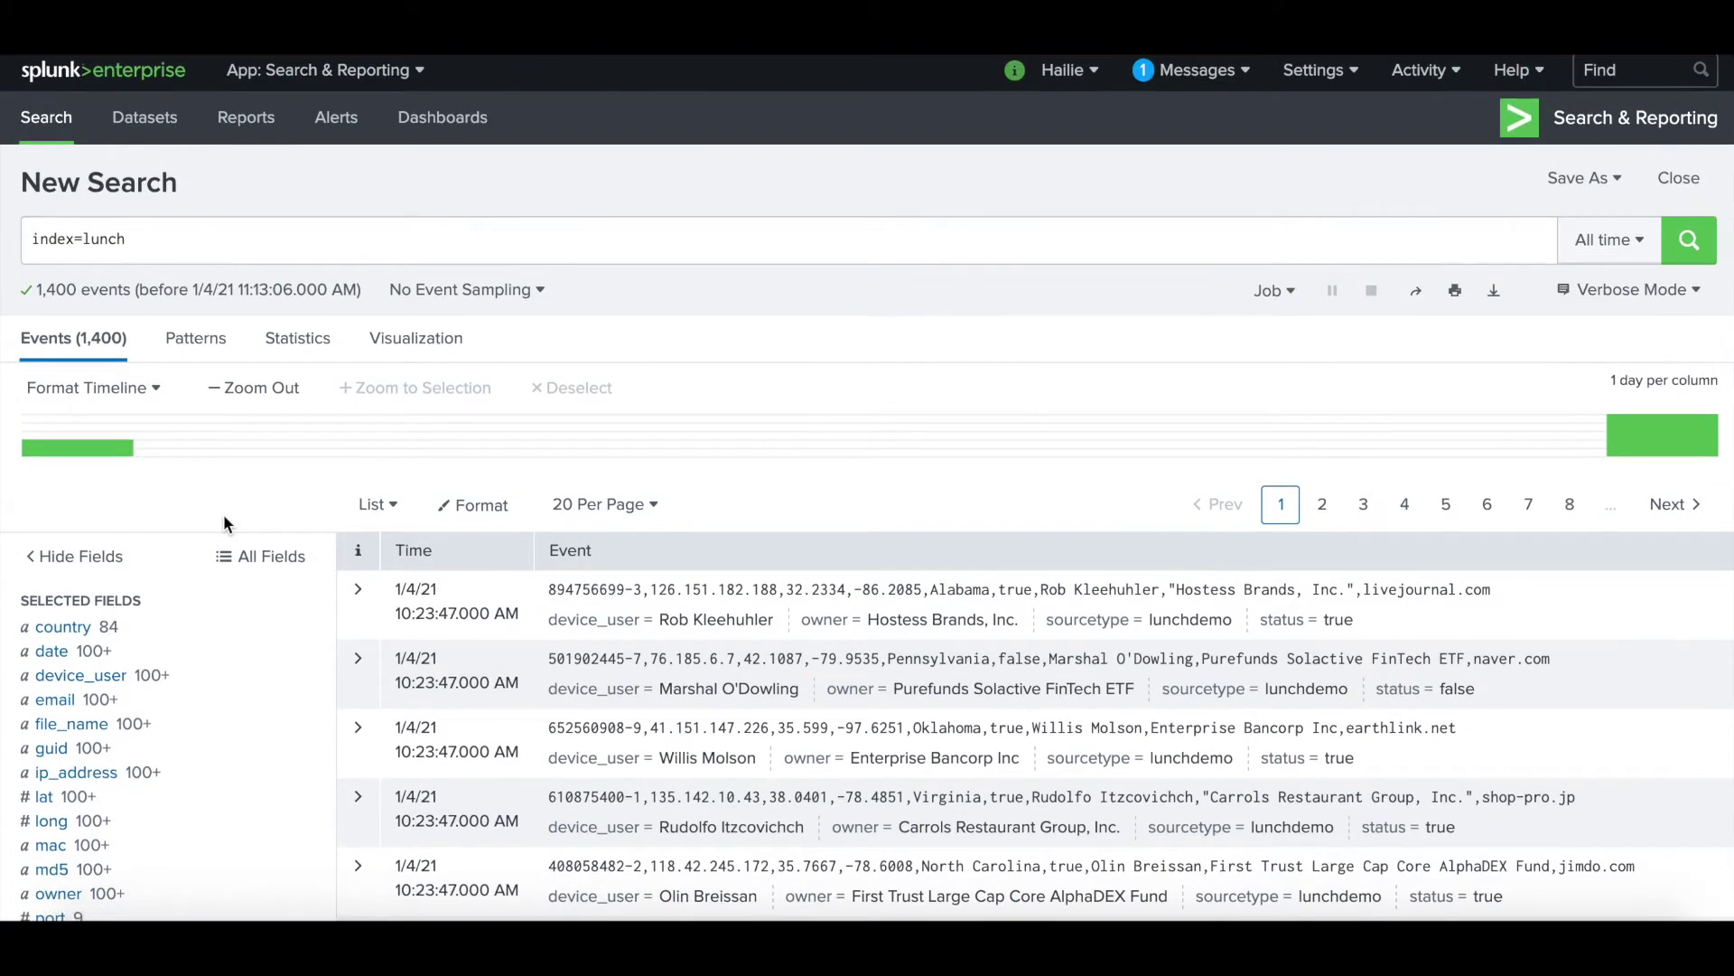
pyautogui.scroll(-3, 131, 723)
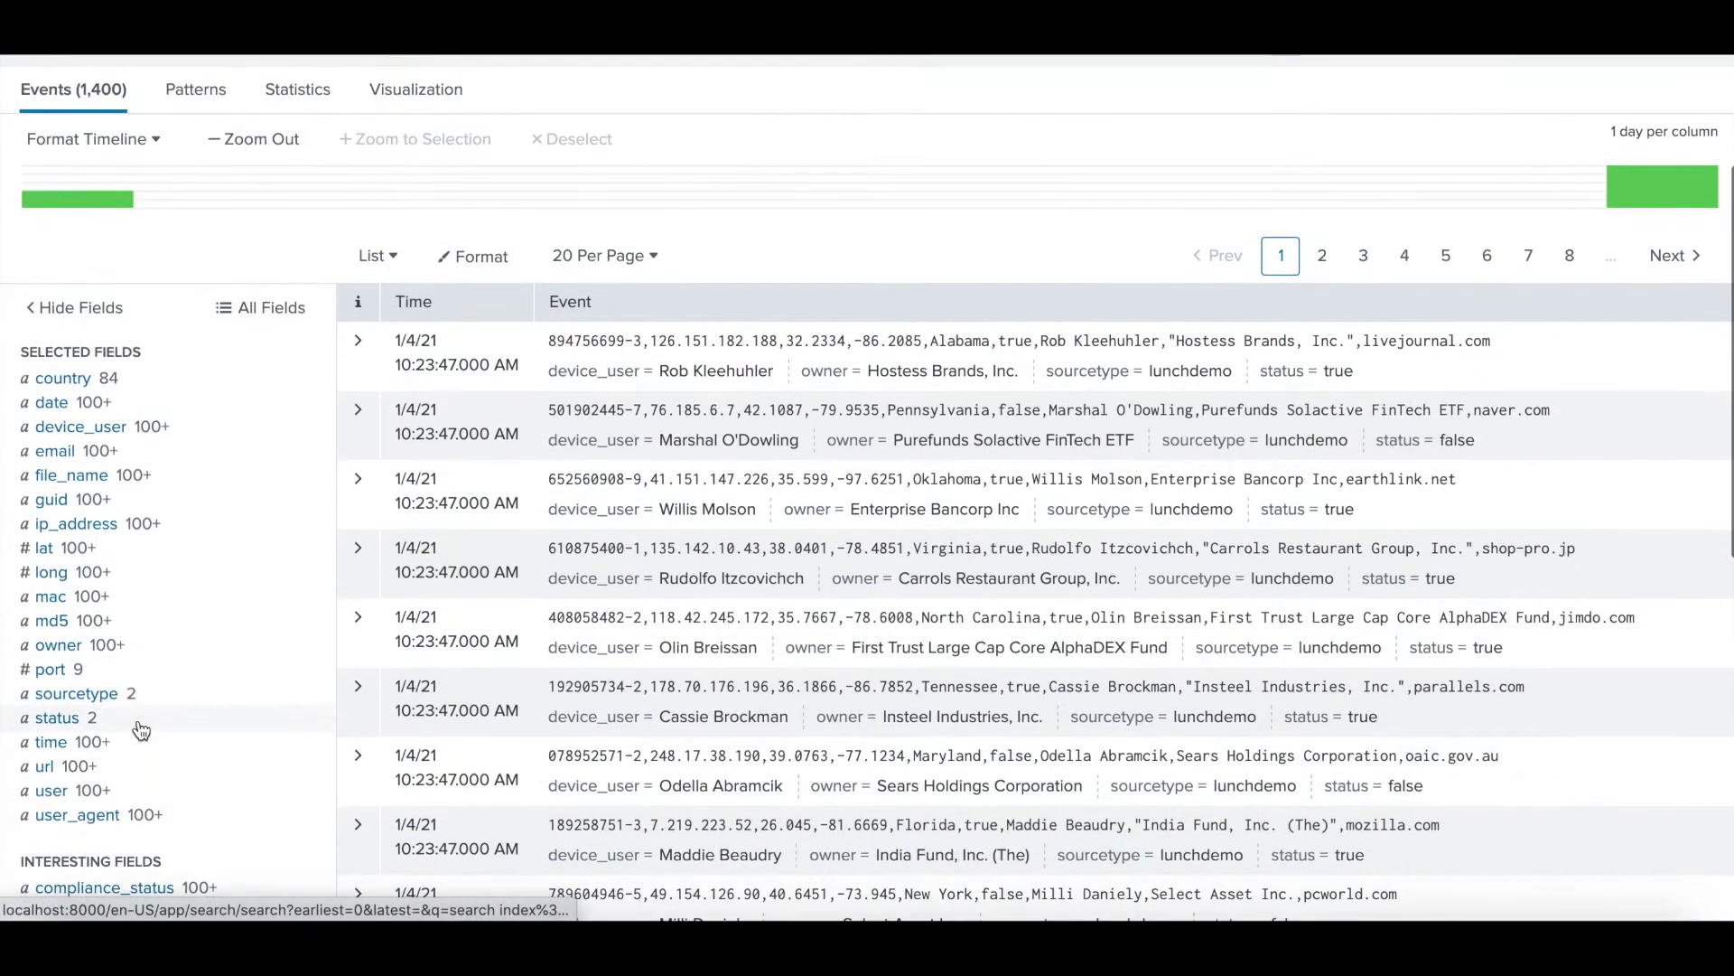
pyautogui.scroll(3, 244, 585)
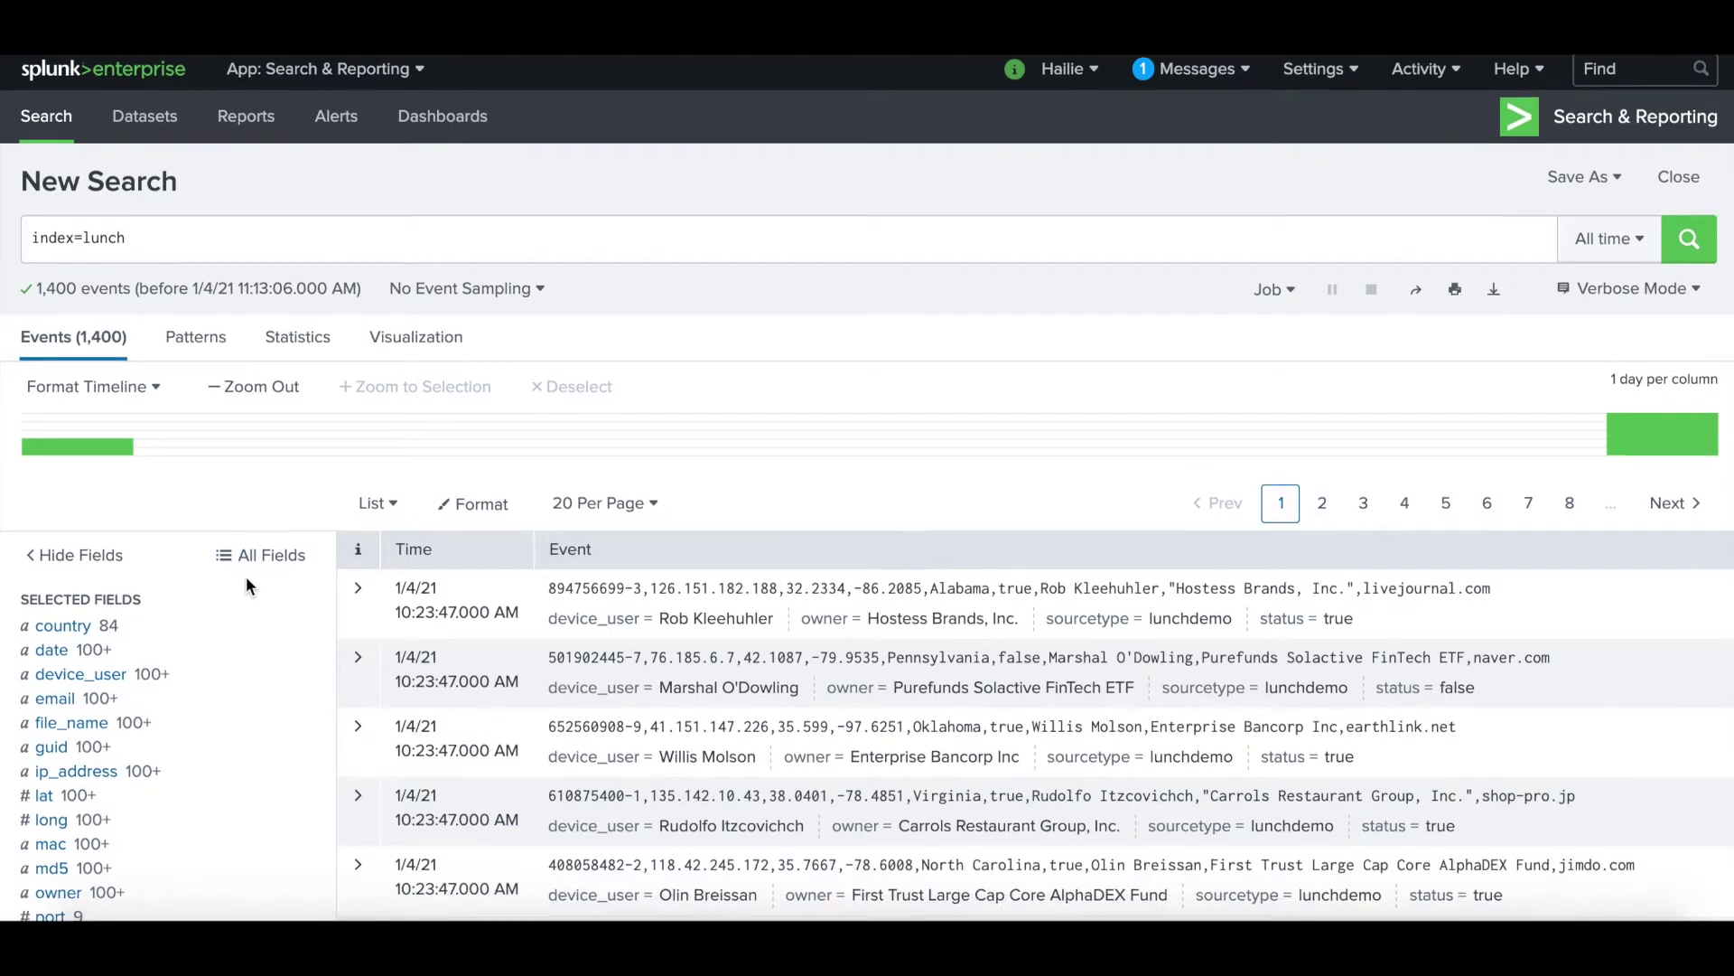
pyautogui.scroll(-3, 245, 585)
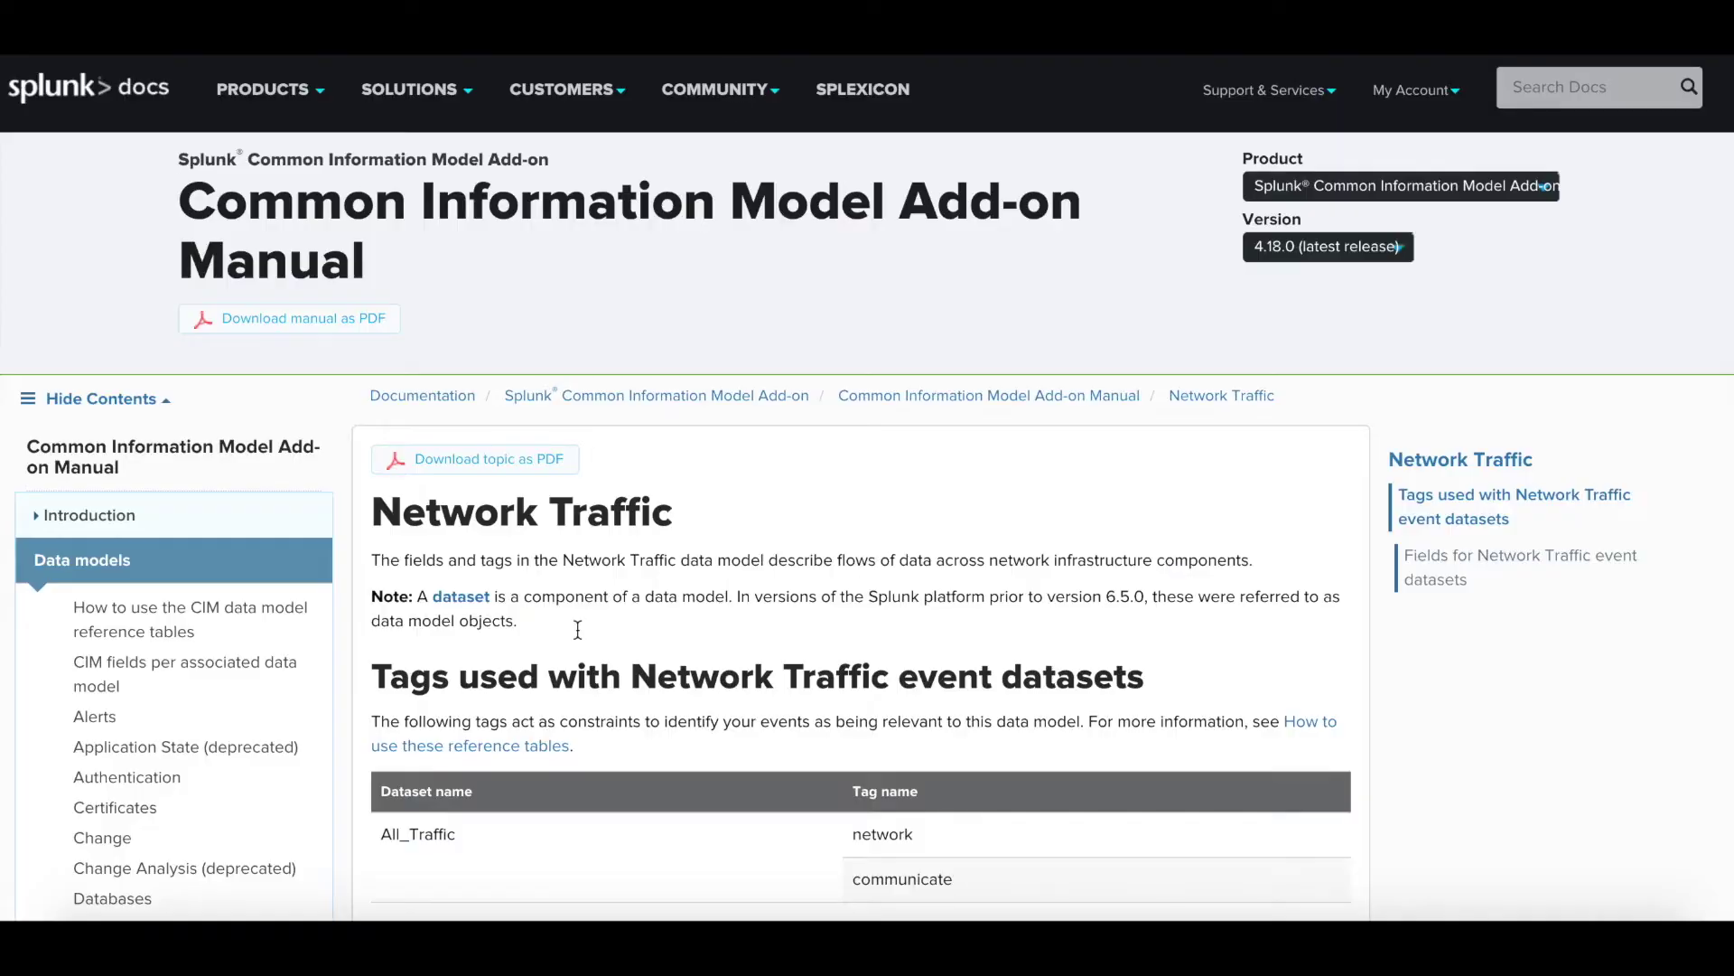
pyautogui.scroll(-10, 586, 720)
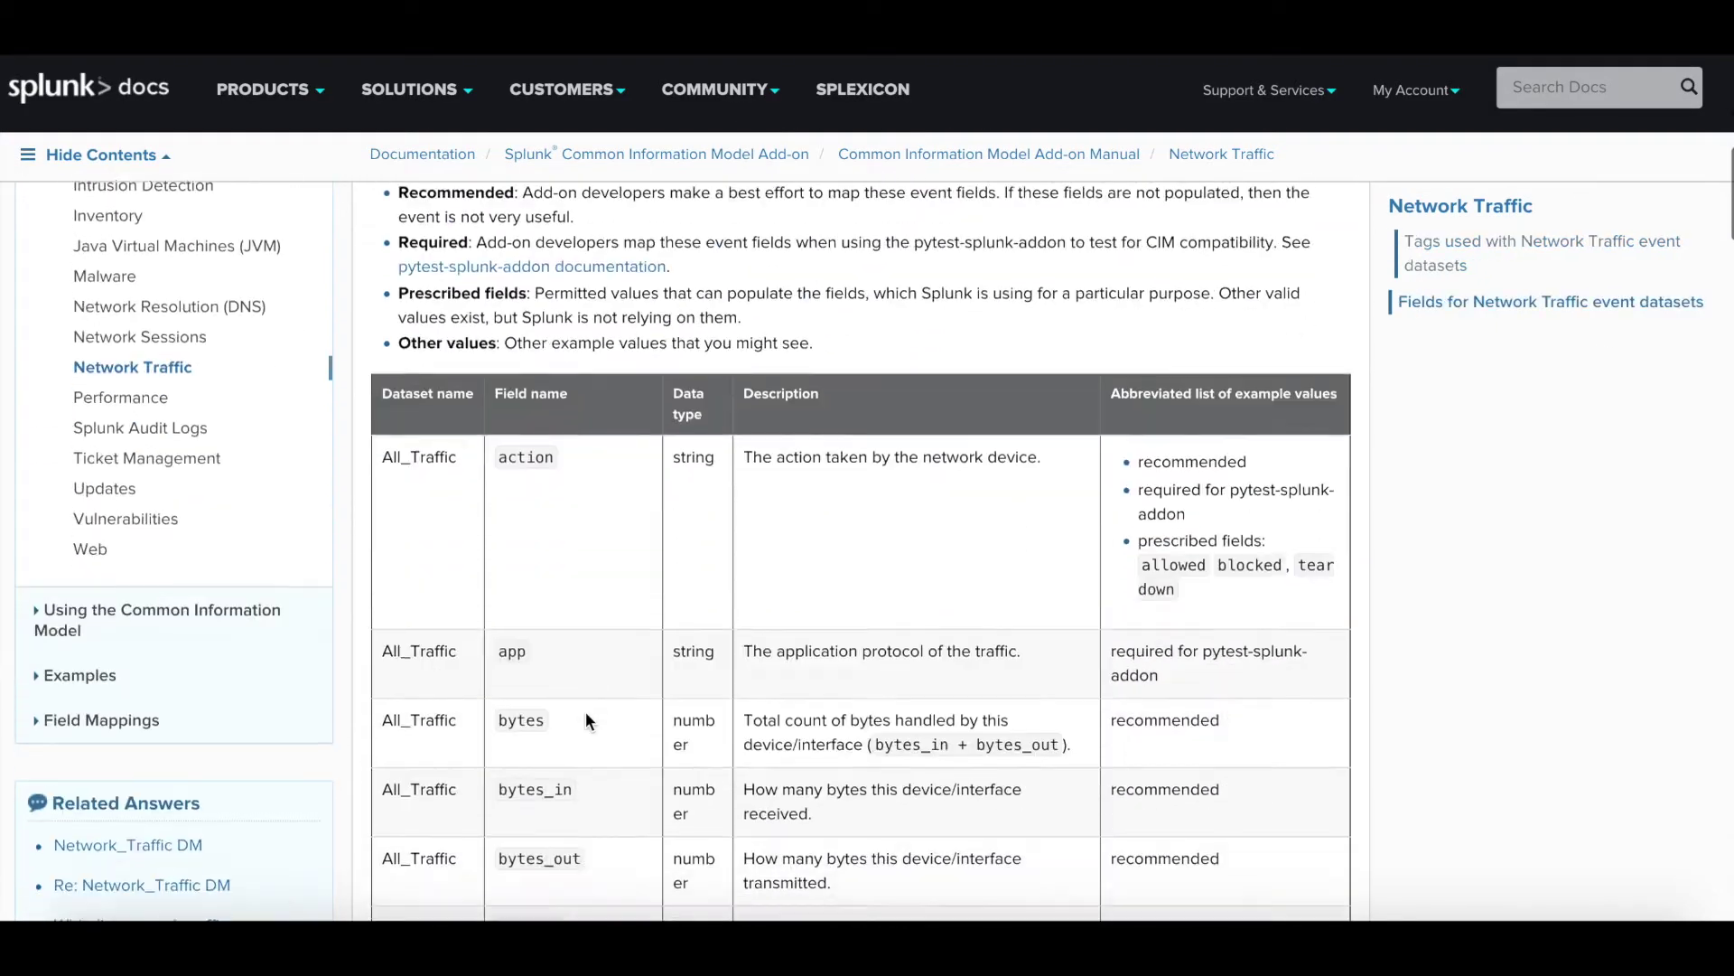
pyautogui.scroll(-6, 579, 727)
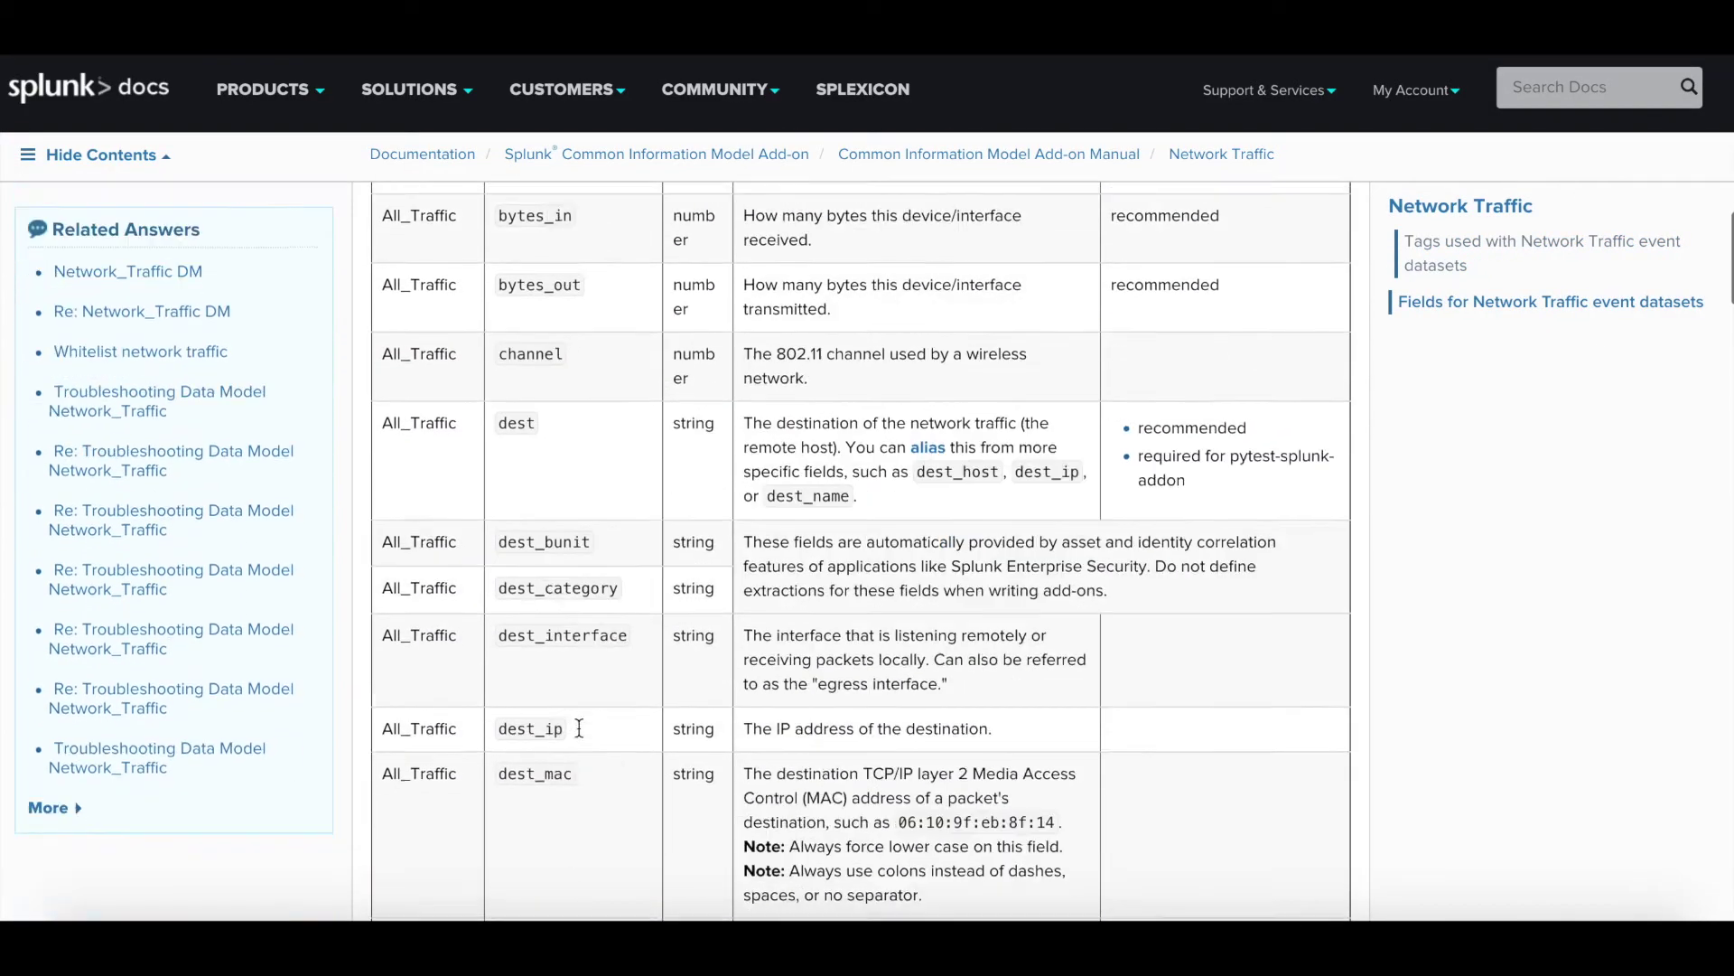
pyautogui.scroll(-1, 579, 727)
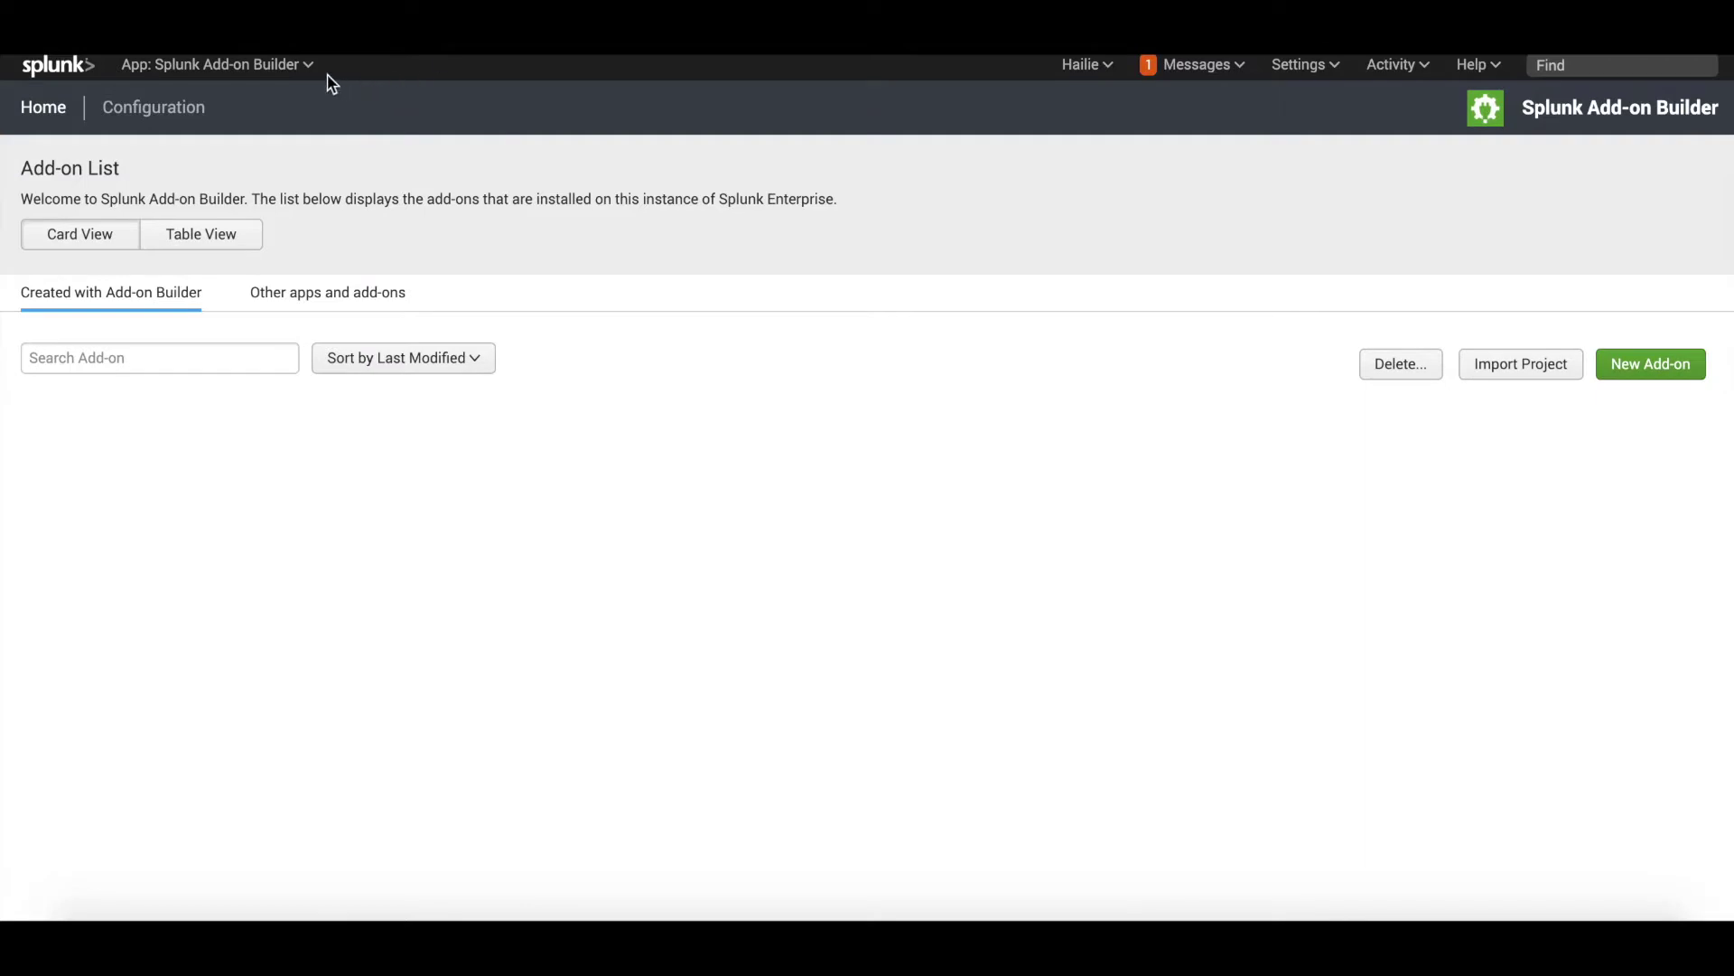
# From the Add-on Builder home, create a new add-on named TA-lunch
pyautogui.click(305, 64)
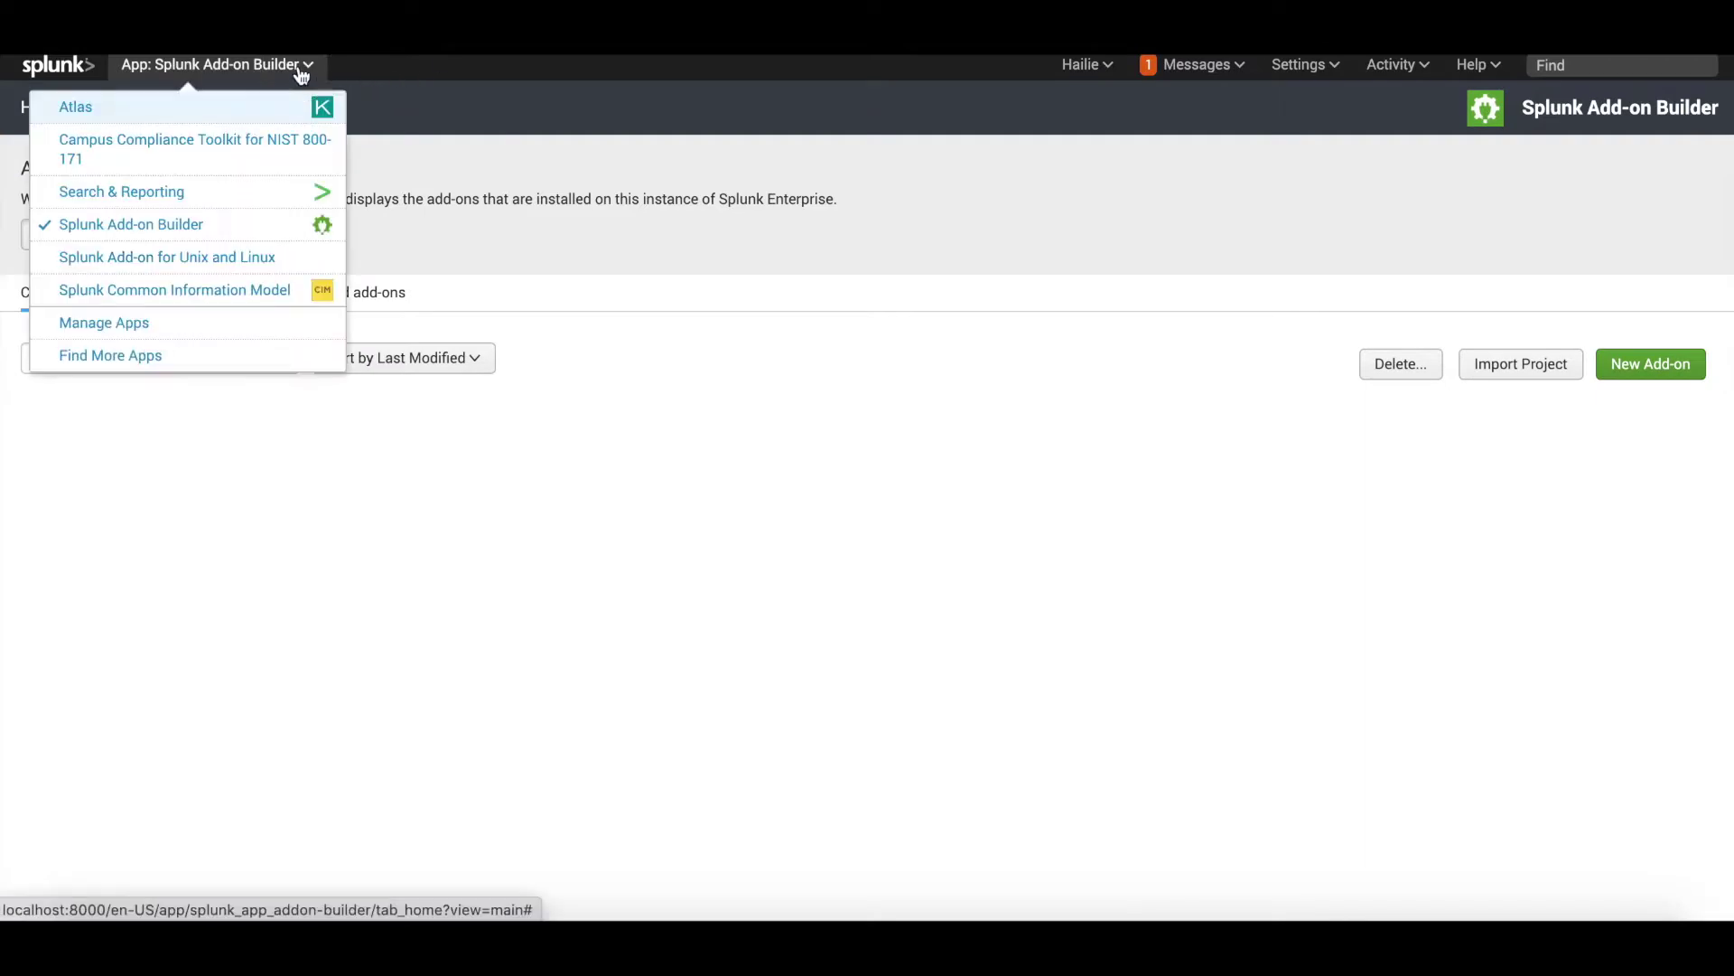
pyautogui.click(227, 236)
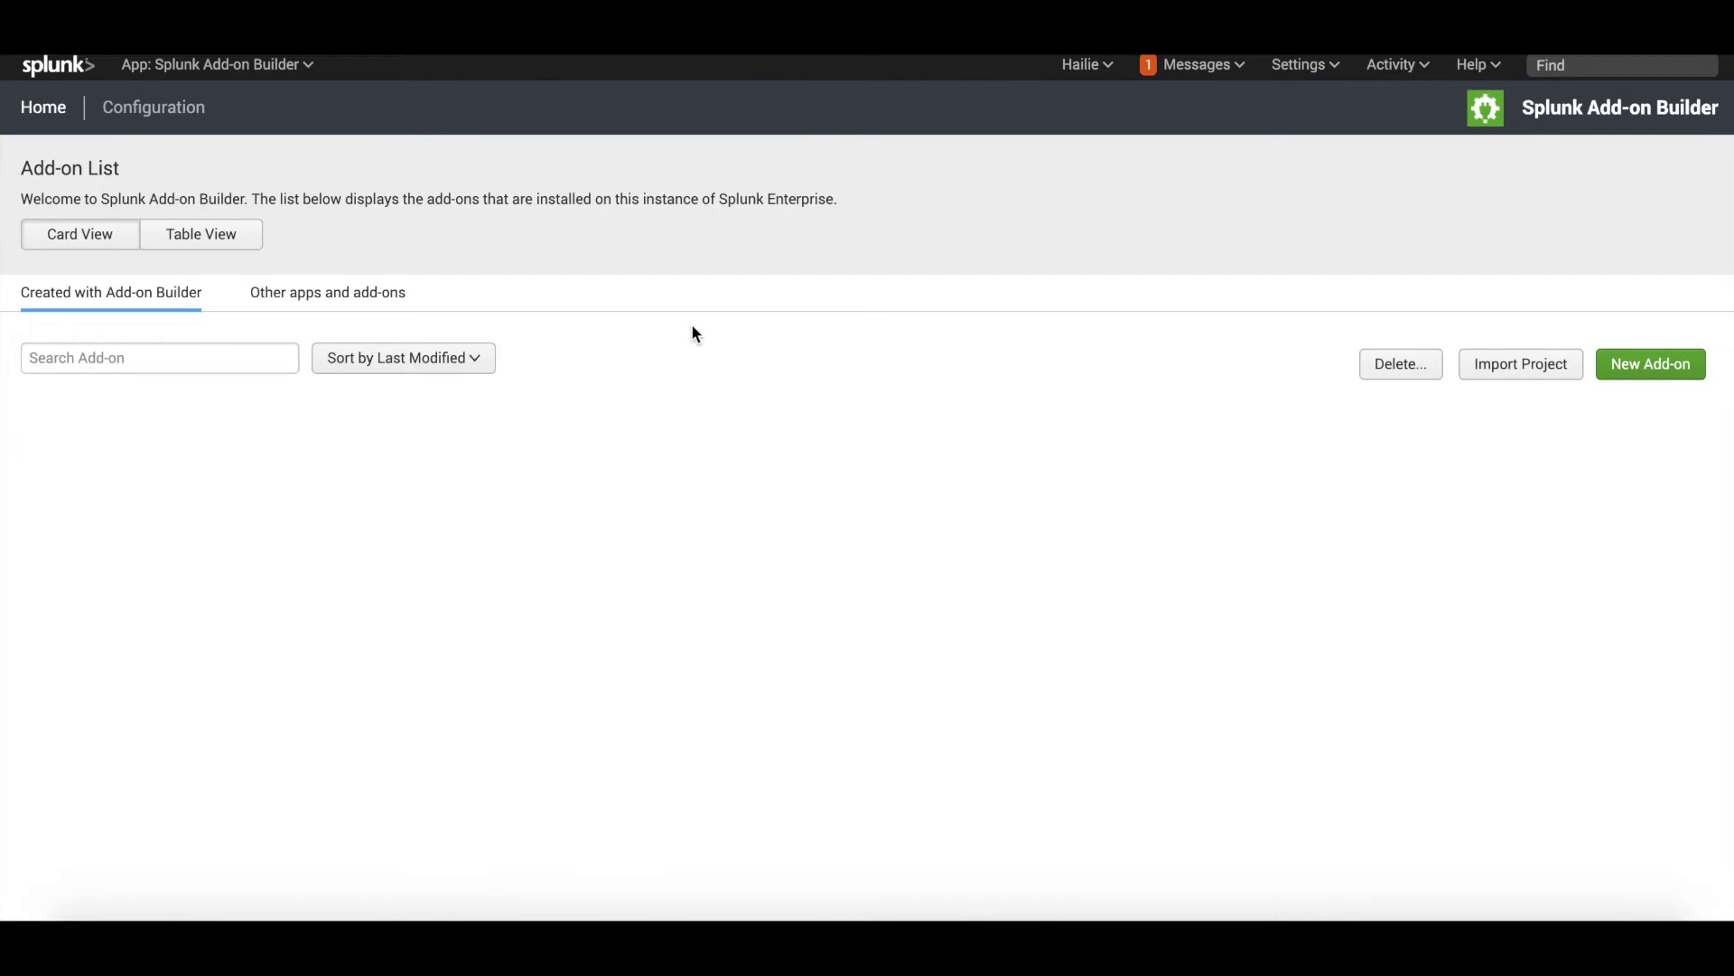
pyautogui.click(1651, 363)
pyautogui.click(1000, 228)
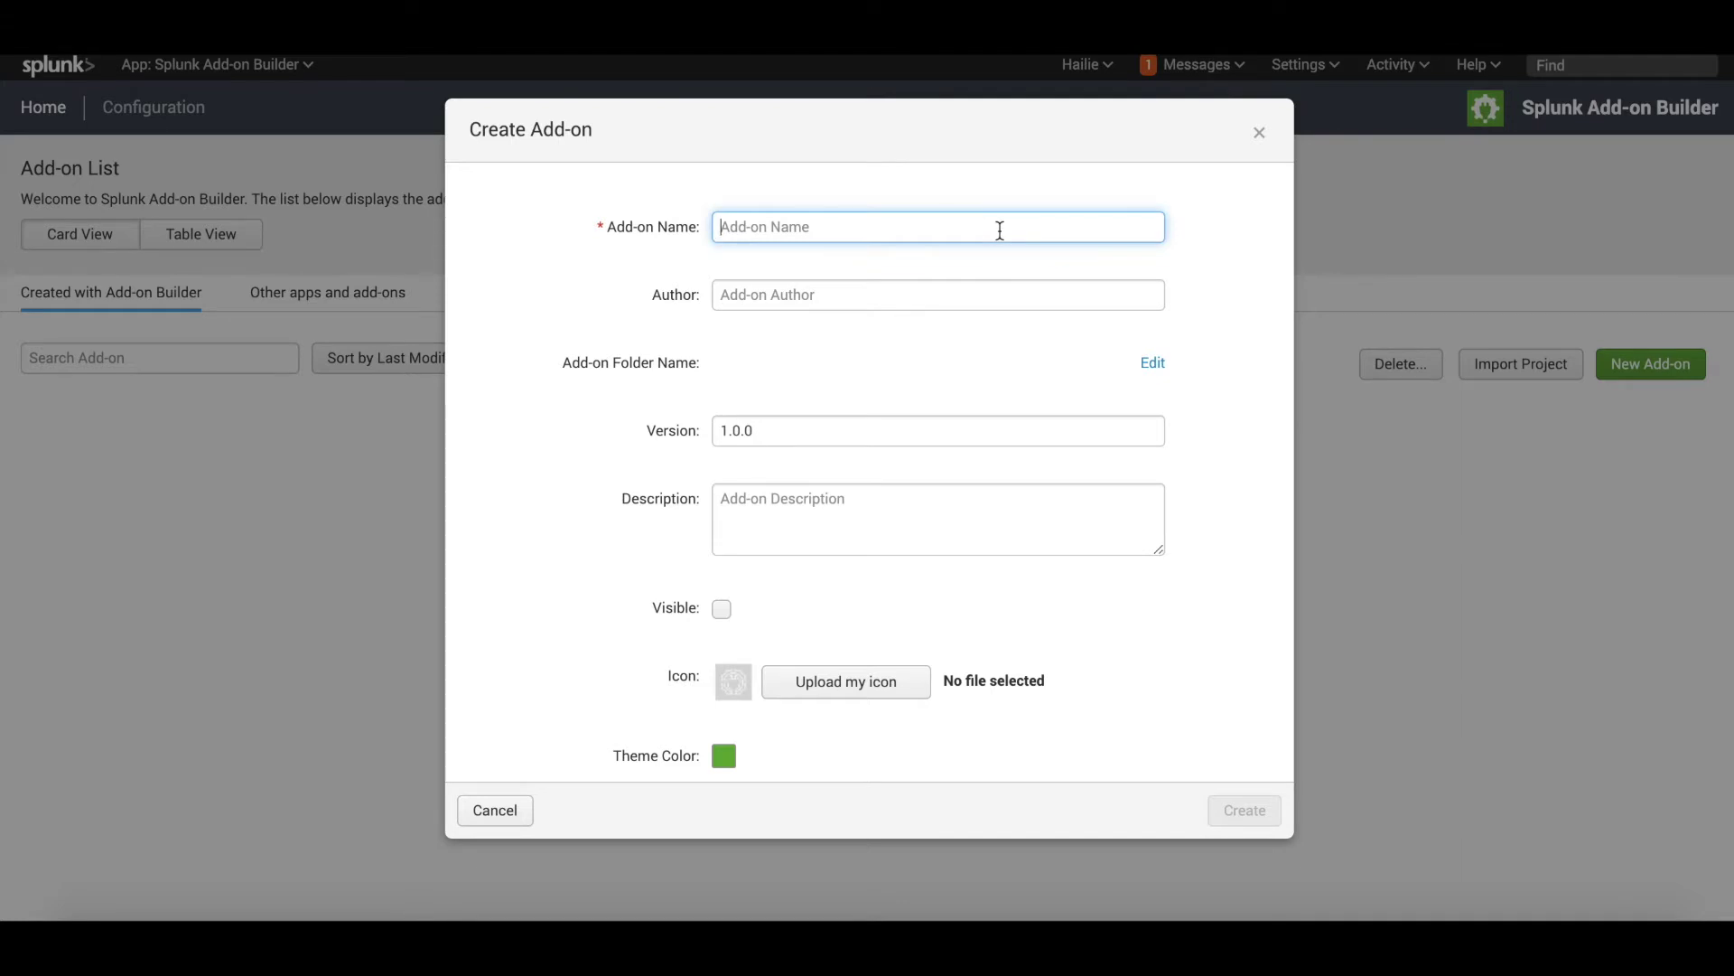
pyautogui.write('Ta')
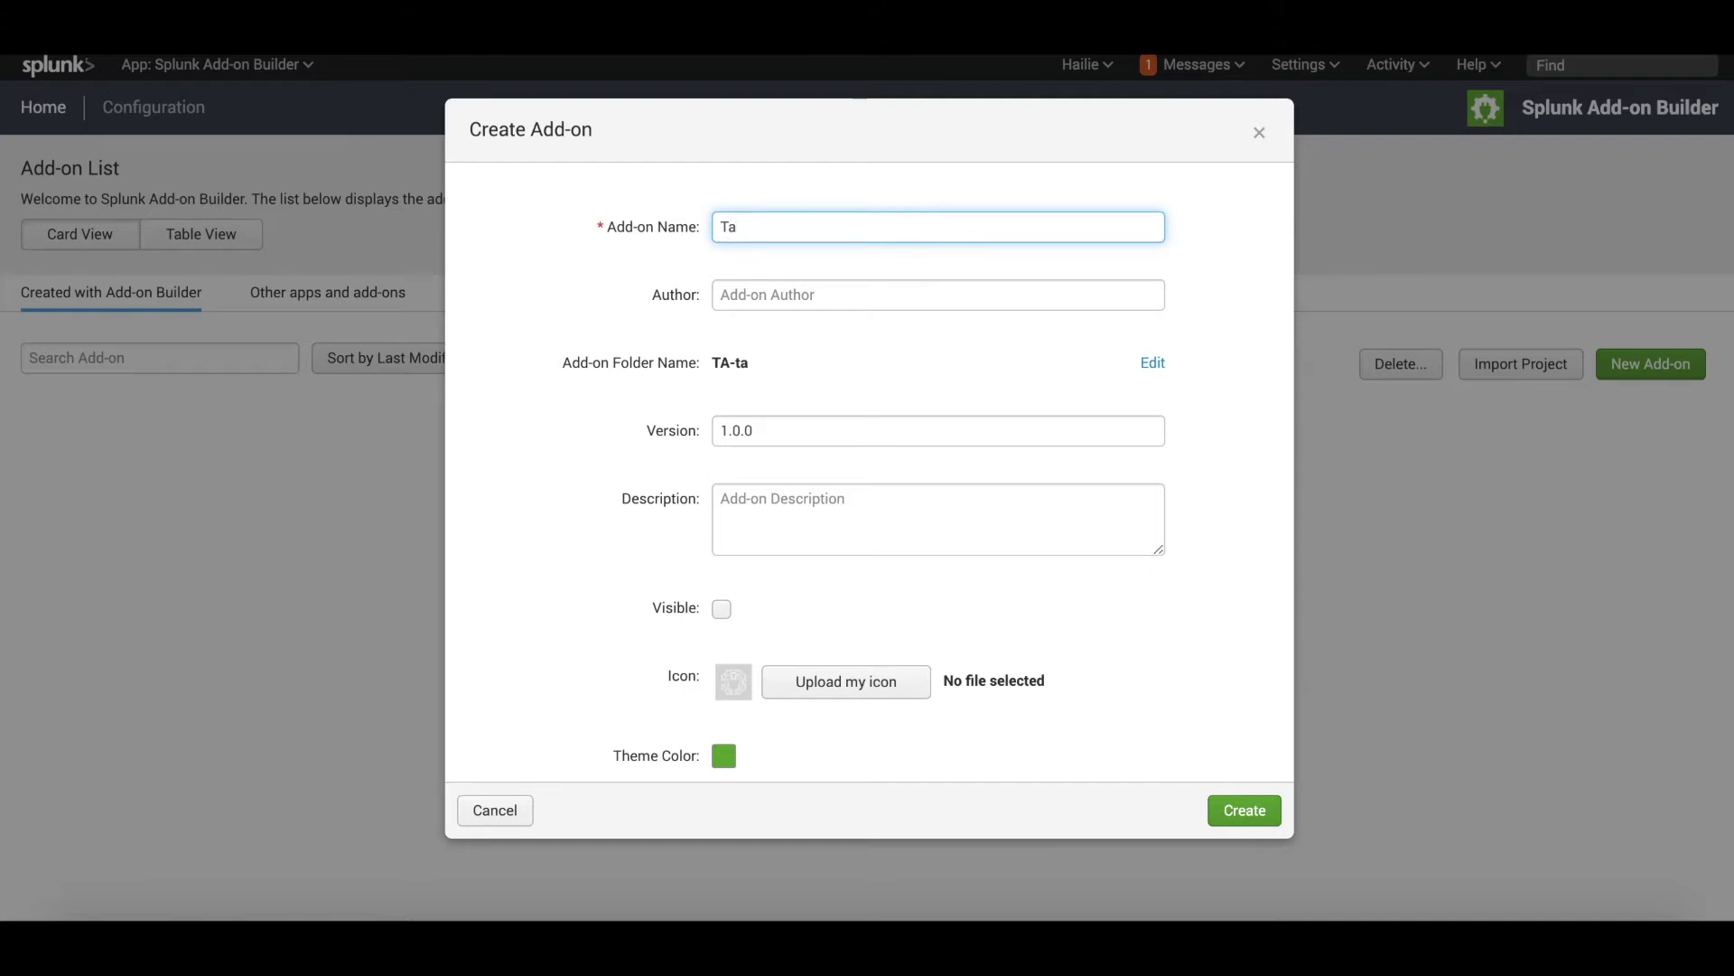
pyautogui.press('BackSpace')
pyautogui.write('A-lunch')
pyautogui.click(1253, 807)
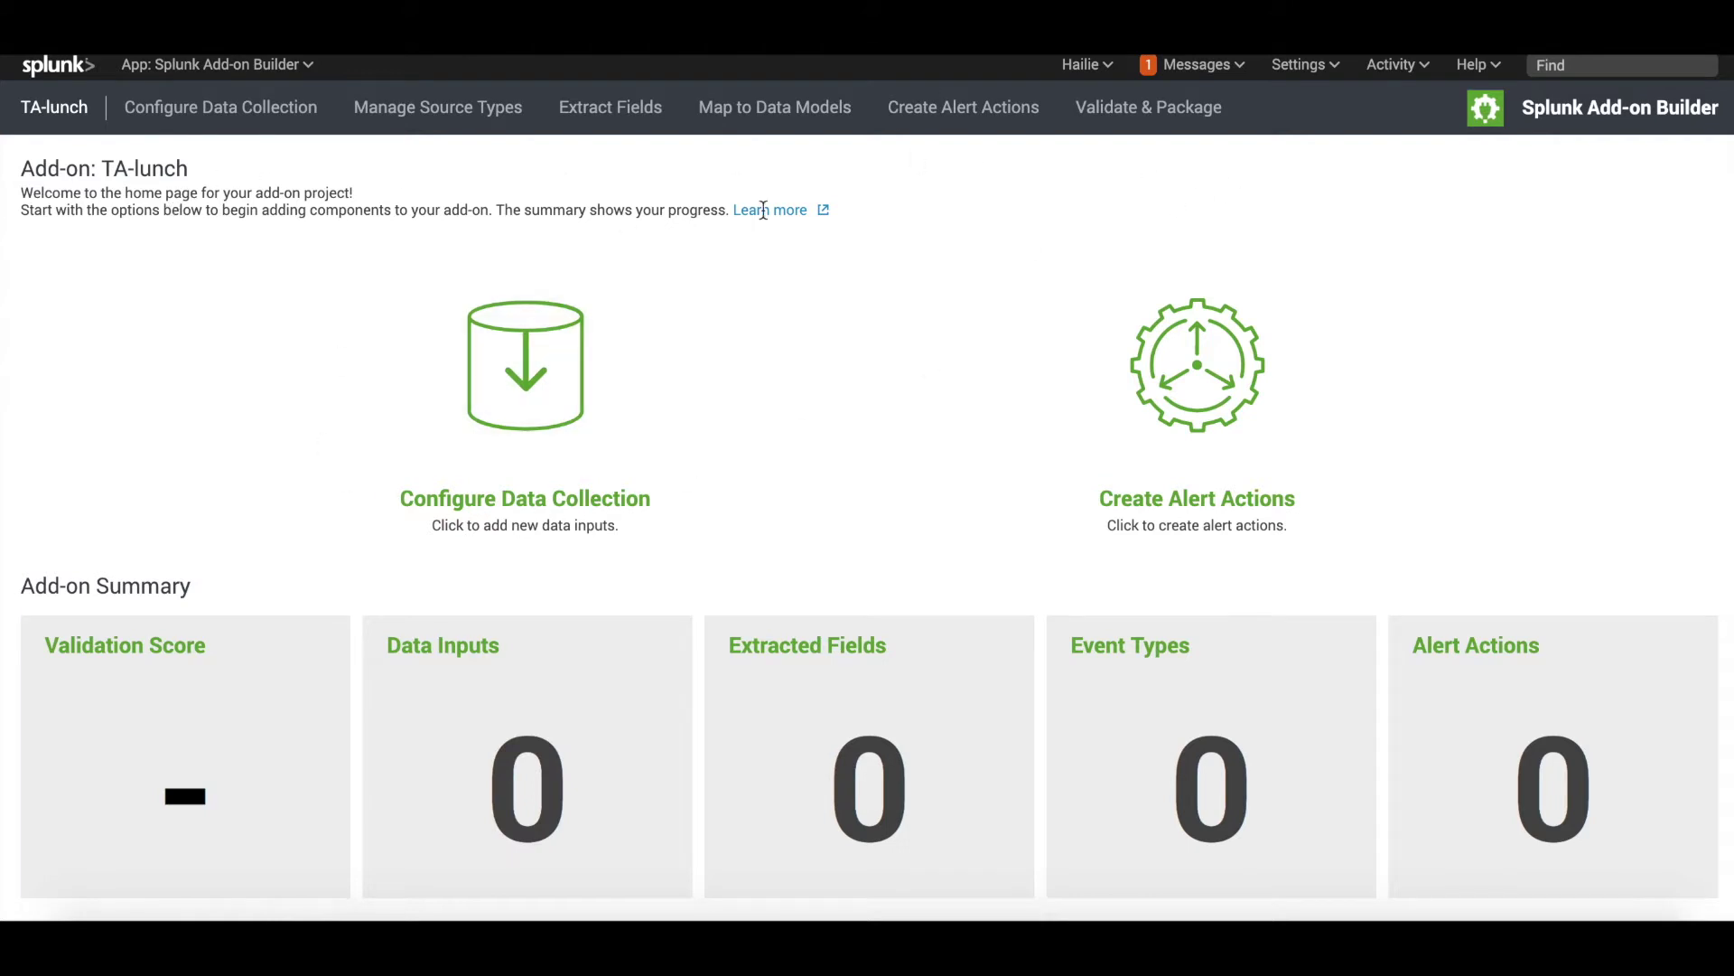
# Choose Import From Splunk from the Add menu under Manage Source Types
pyautogui.scroll(-1, 299, 480)
pyautogui.scroll(1, 299, 480)
pyautogui.click(457, 124)
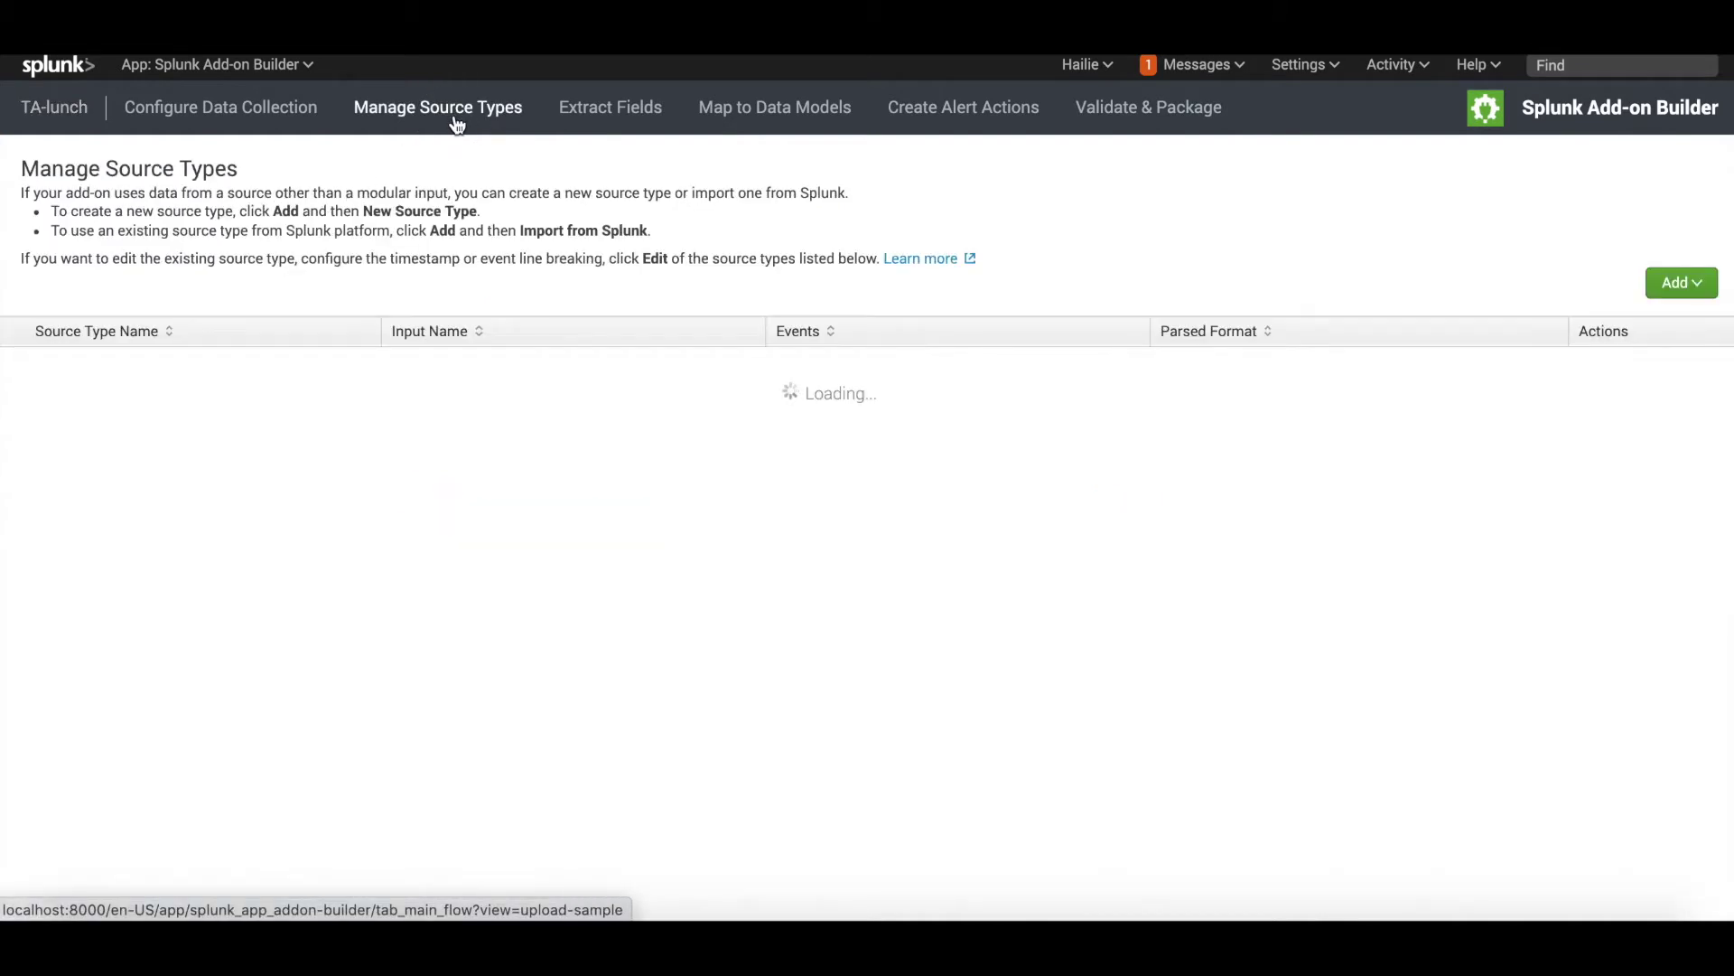
pyautogui.click(1676, 283)
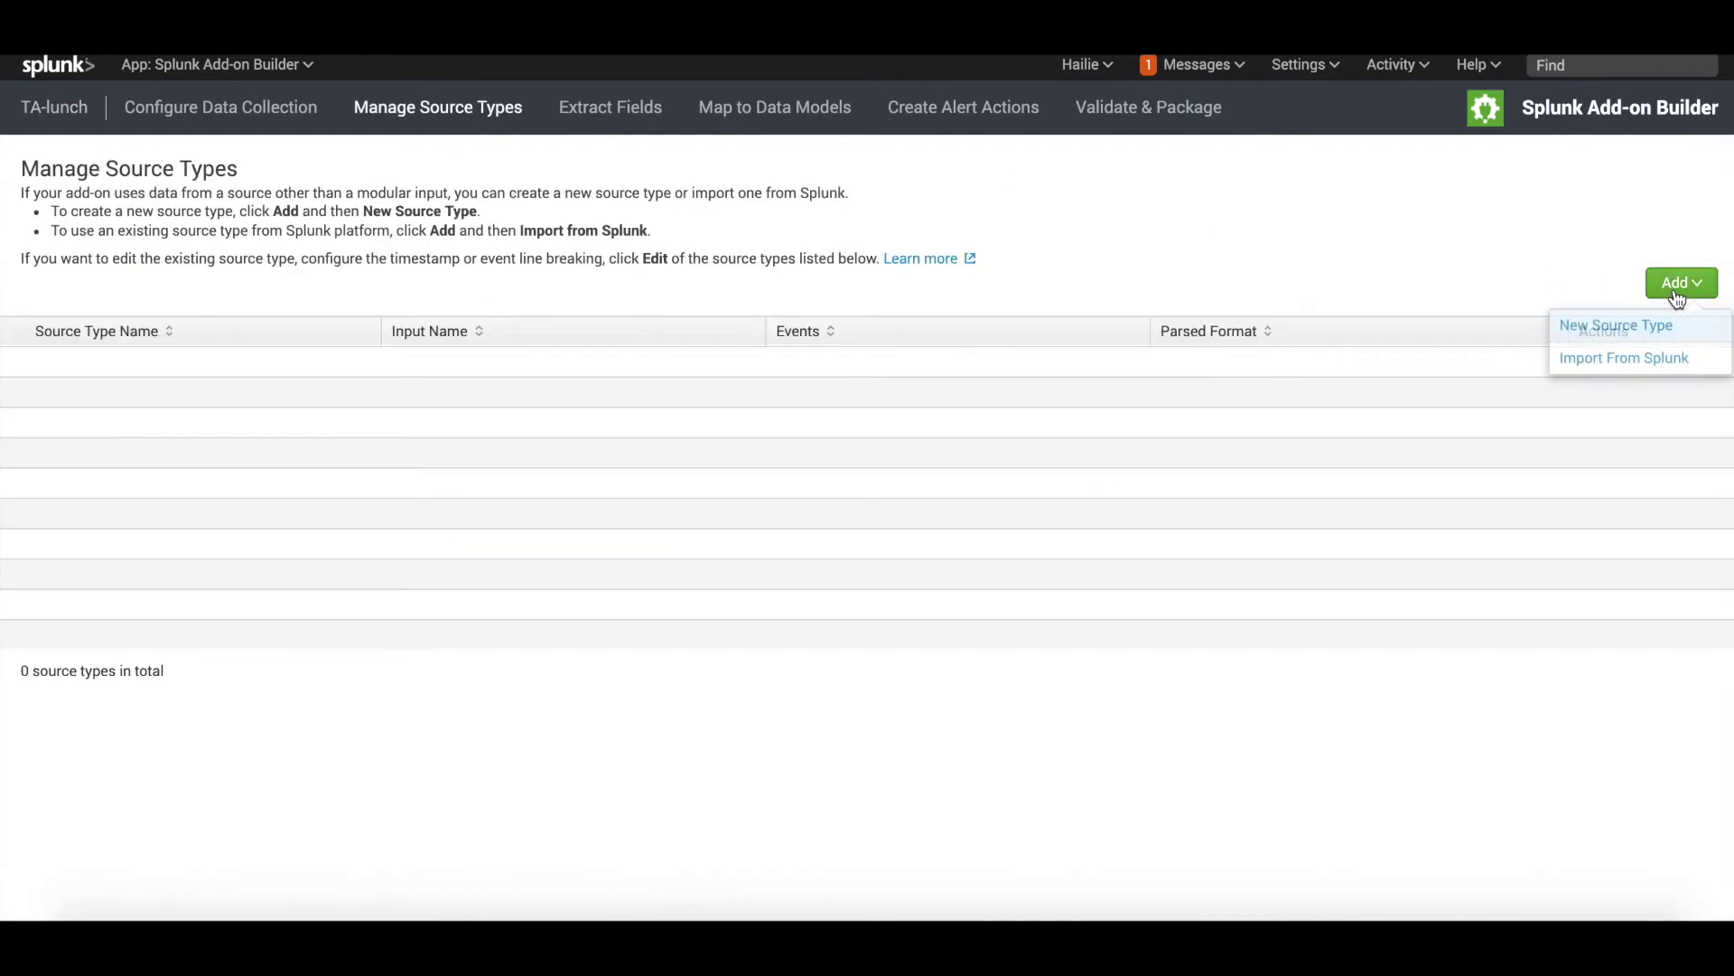
pyautogui.click(1609, 361)
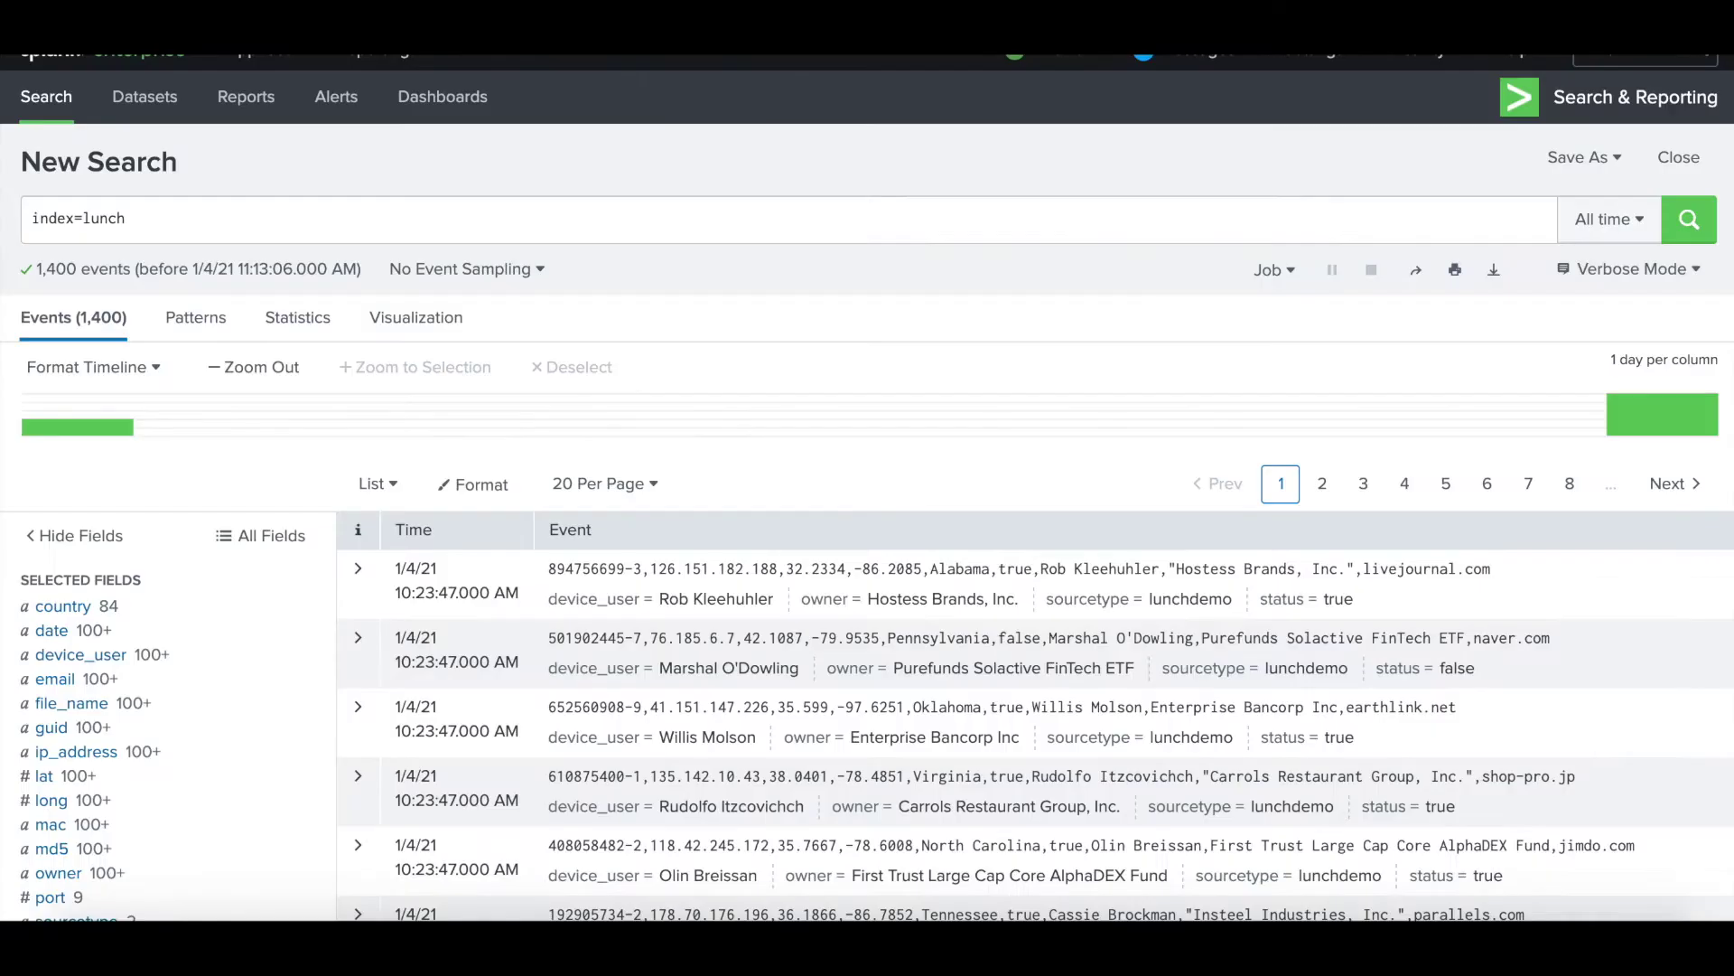
# Import the lunchdemo source type into TA-lunch and save it
pyautogui.scroll(-3, 258, 666)
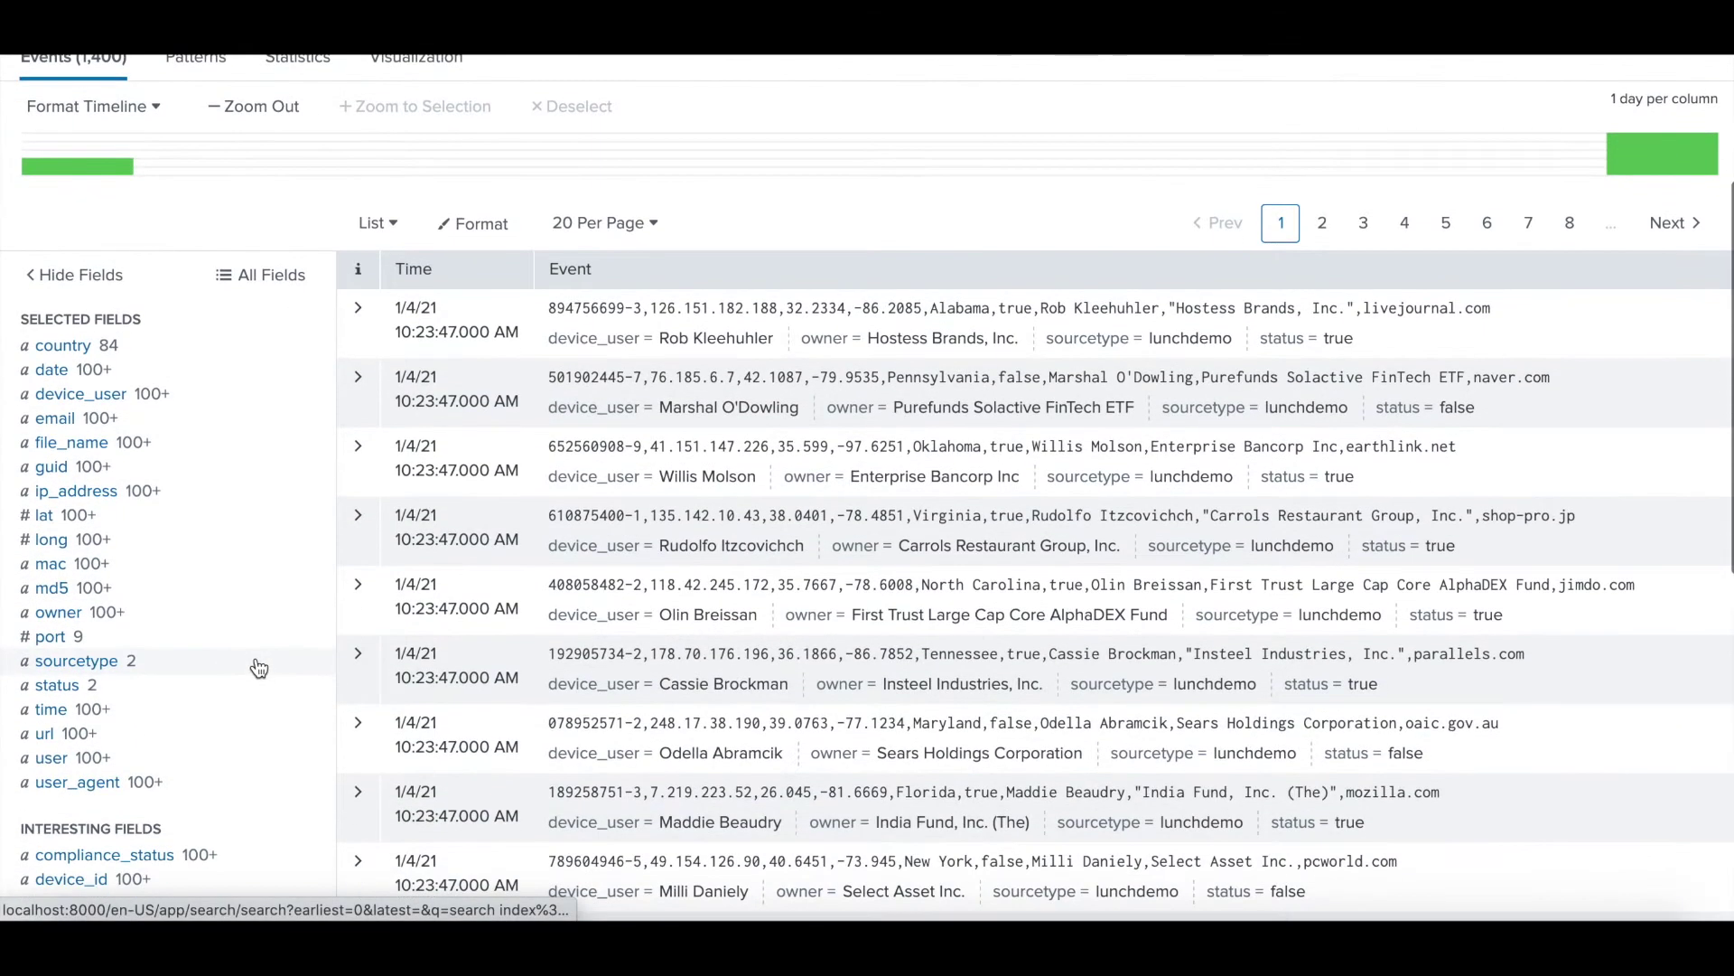
pyautogui.click(259, 667)
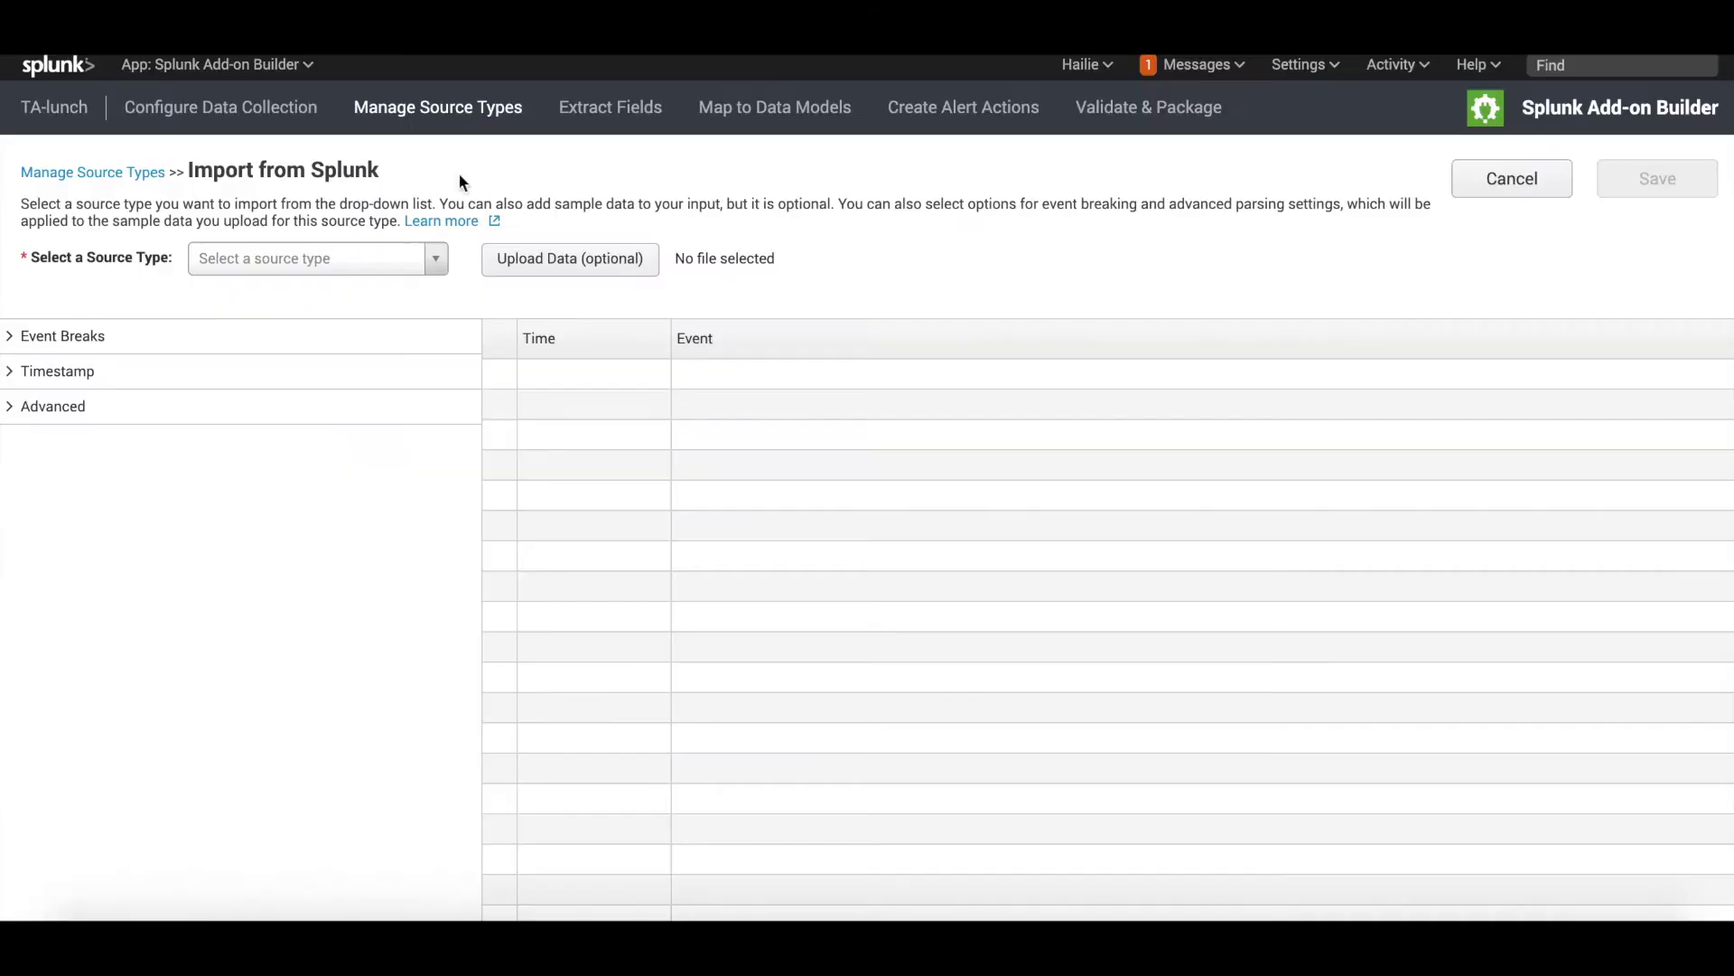
pyautogui.click(378, 264)
pyautogui.write('lunch')
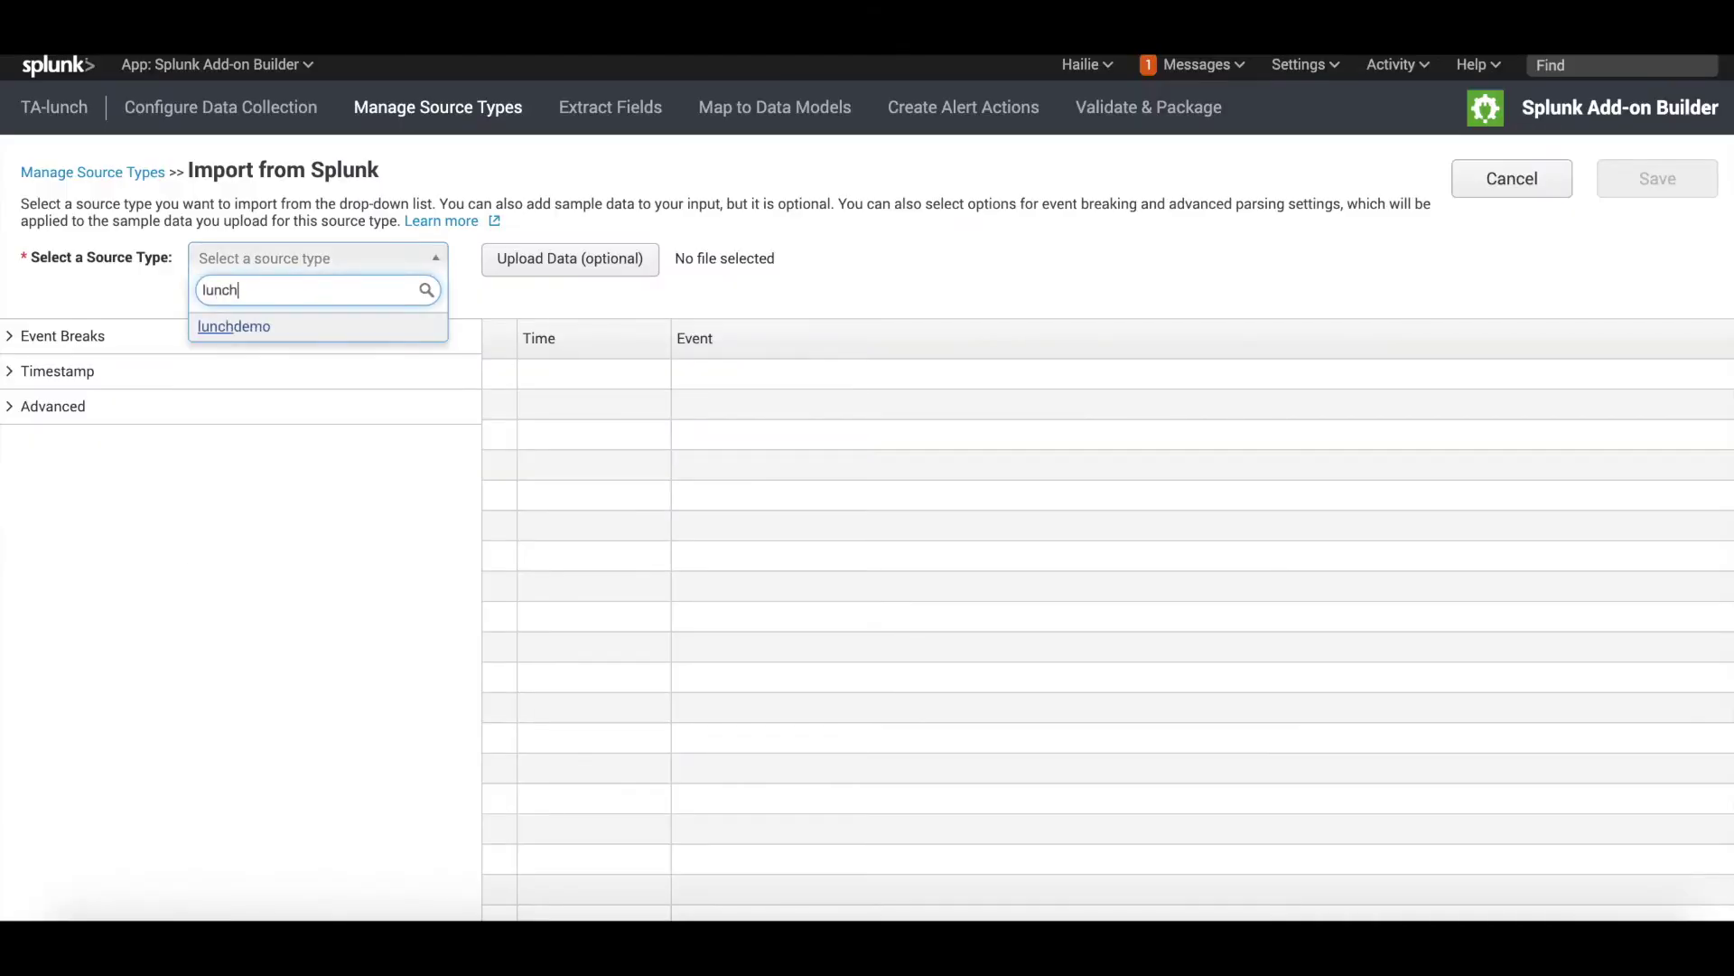
pyautogui.click(316, 329)
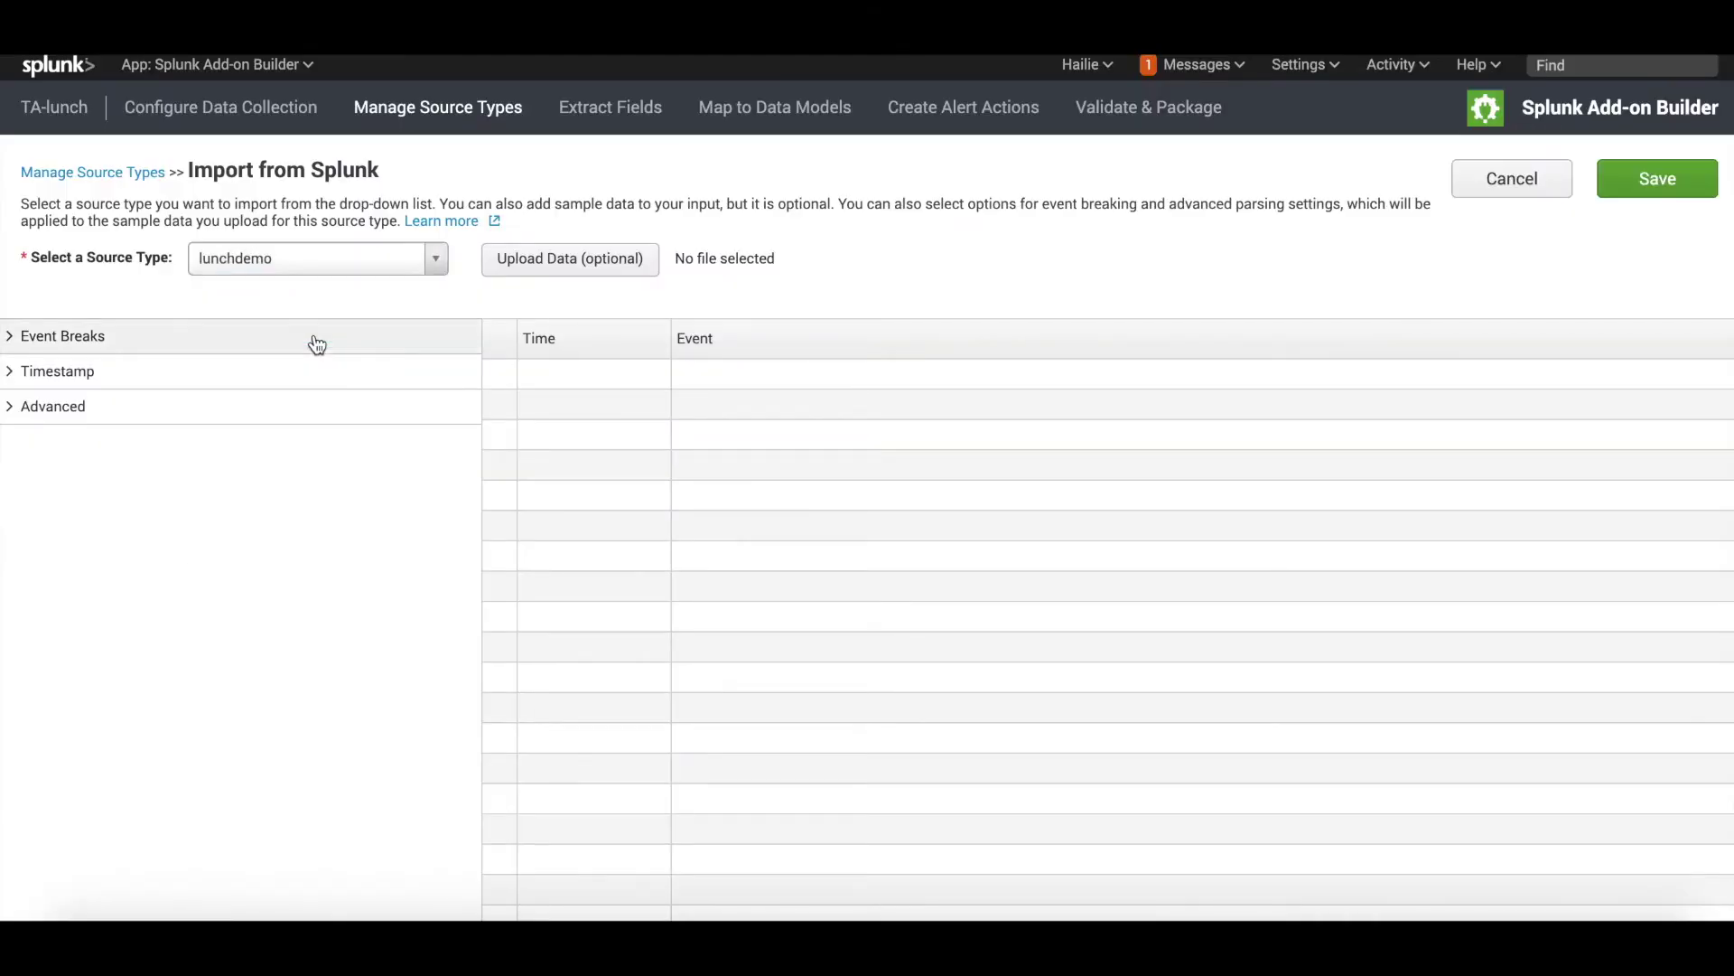
pyautogui.click(1662, 180)
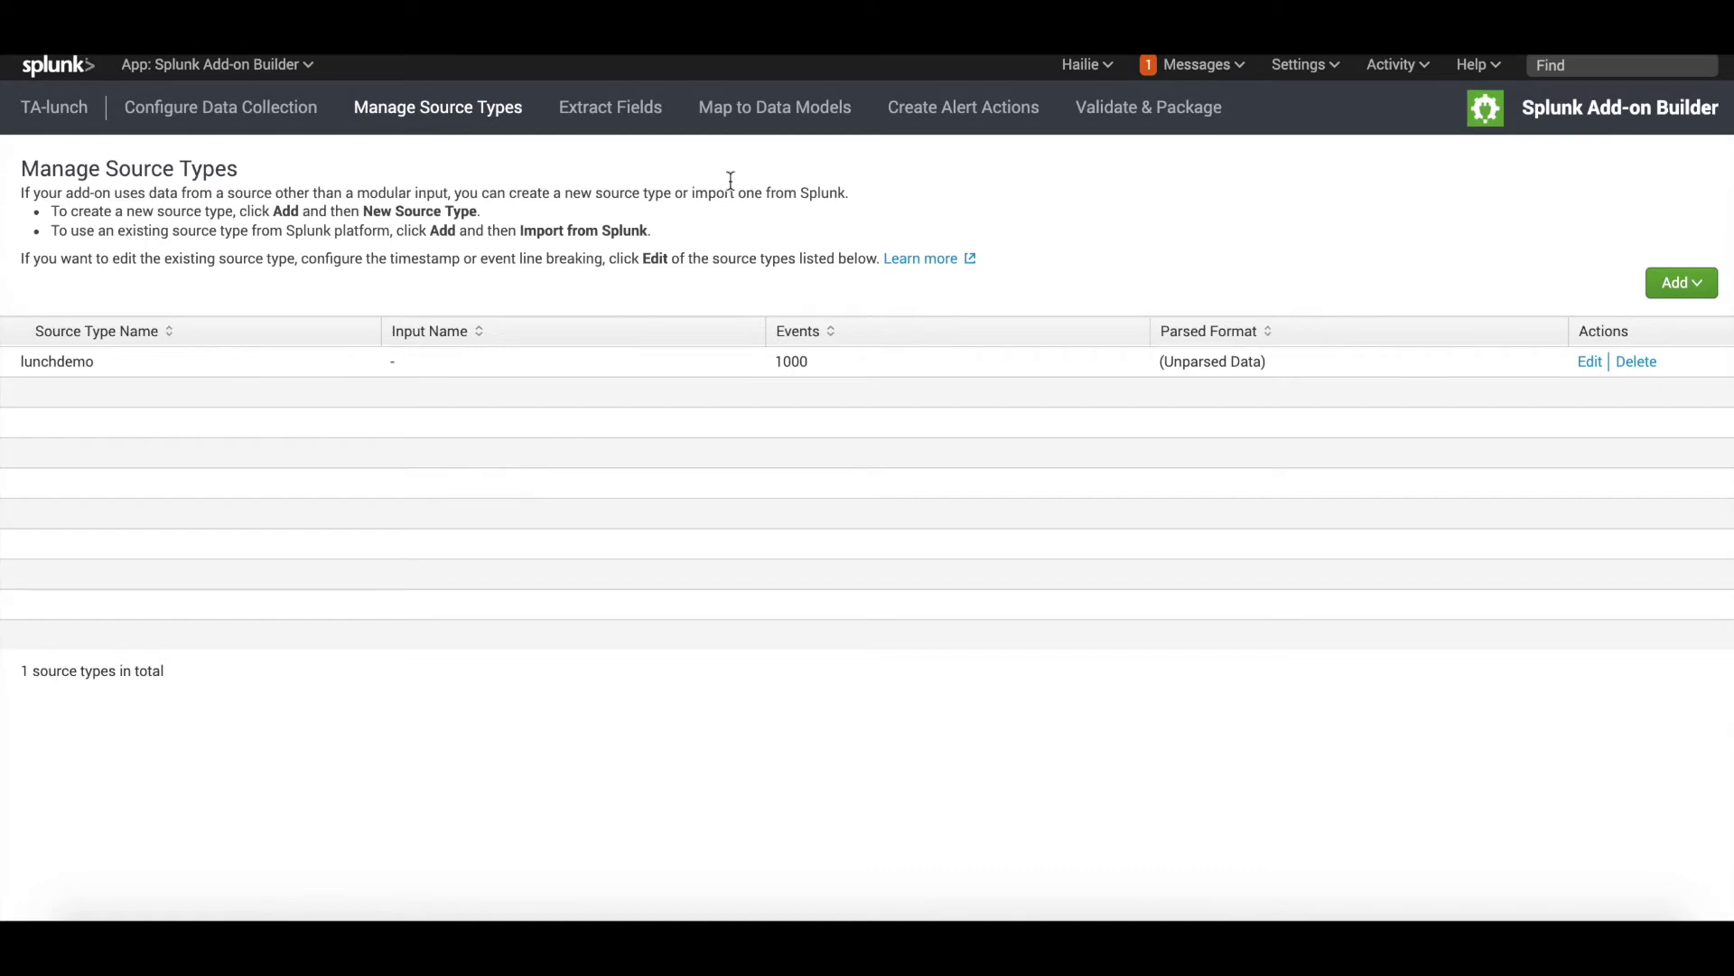
# Create a new data model mapping event type named lunchdemo using source type lunchdemo, and save it
pyautogui.click(769, 120)
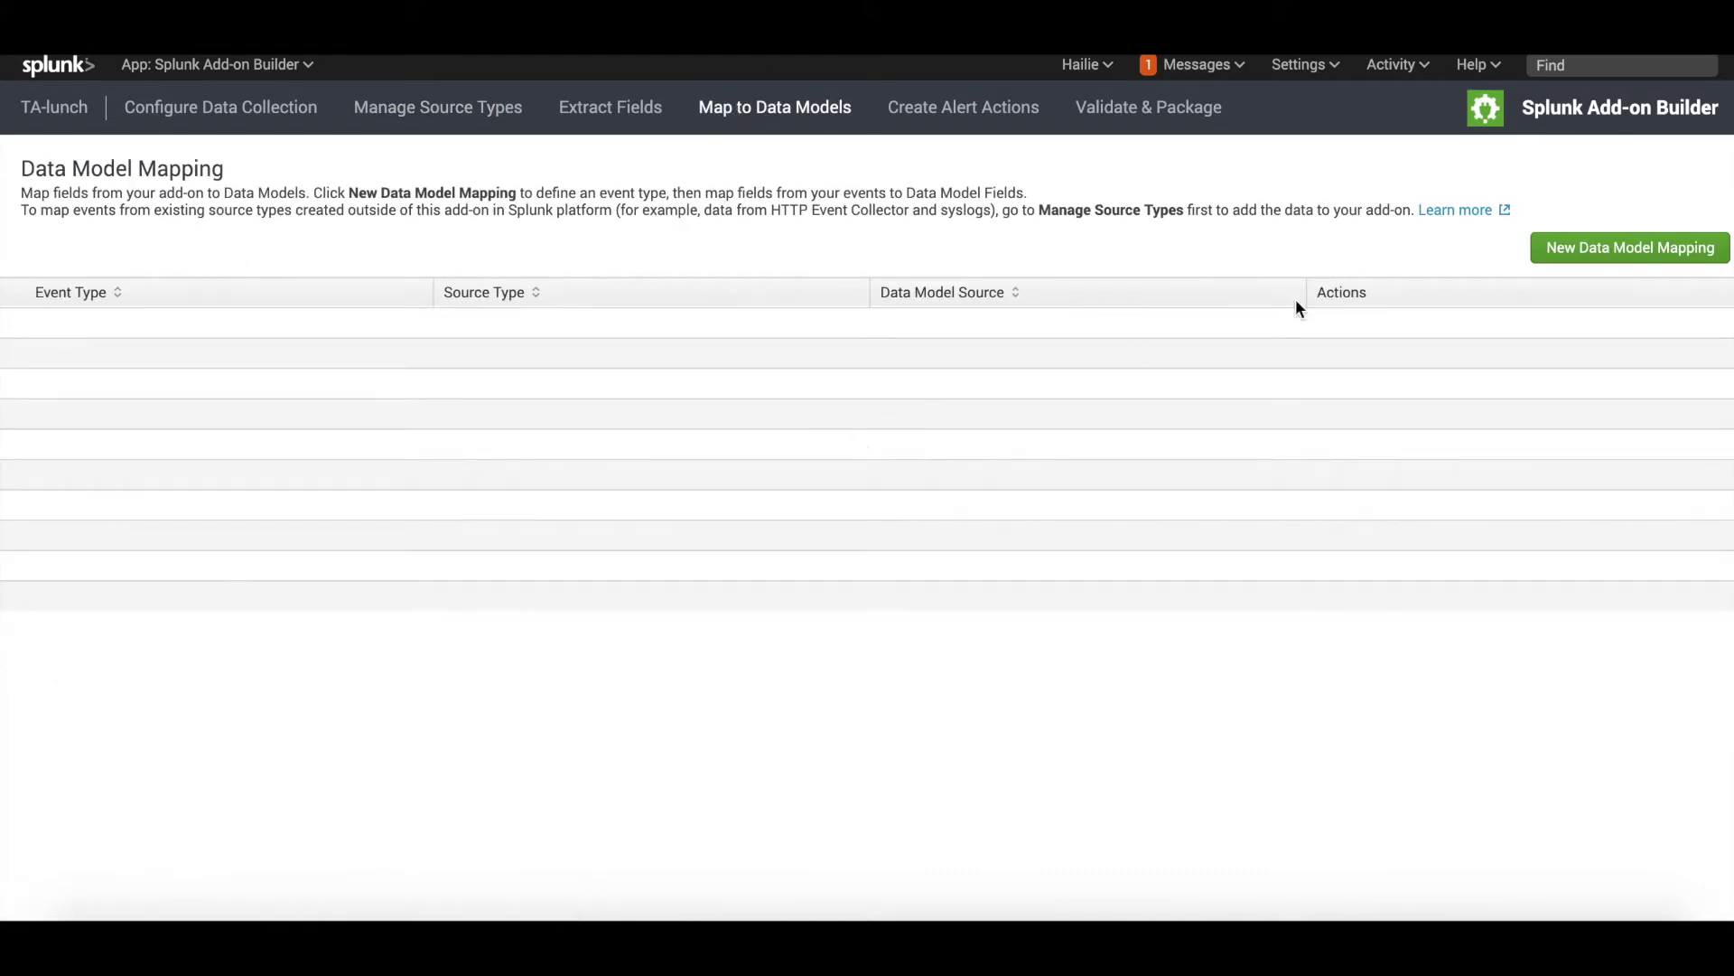
pyautogui.click(1628, 252)
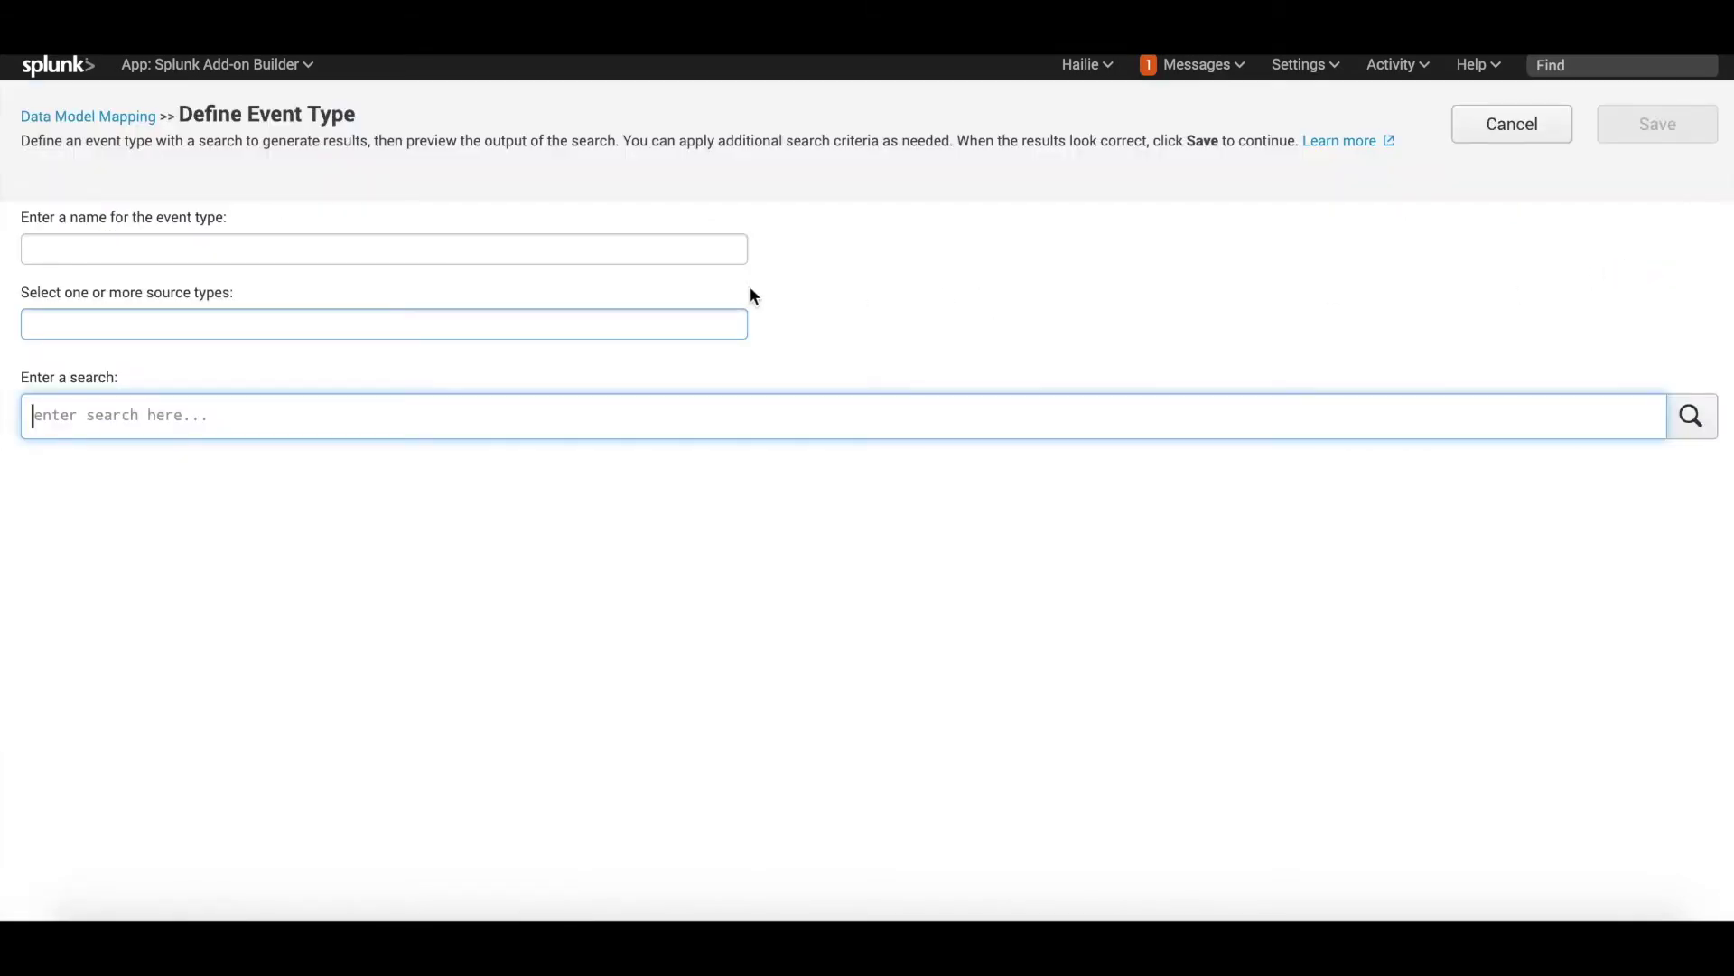
pyautogui.click(544, 249)
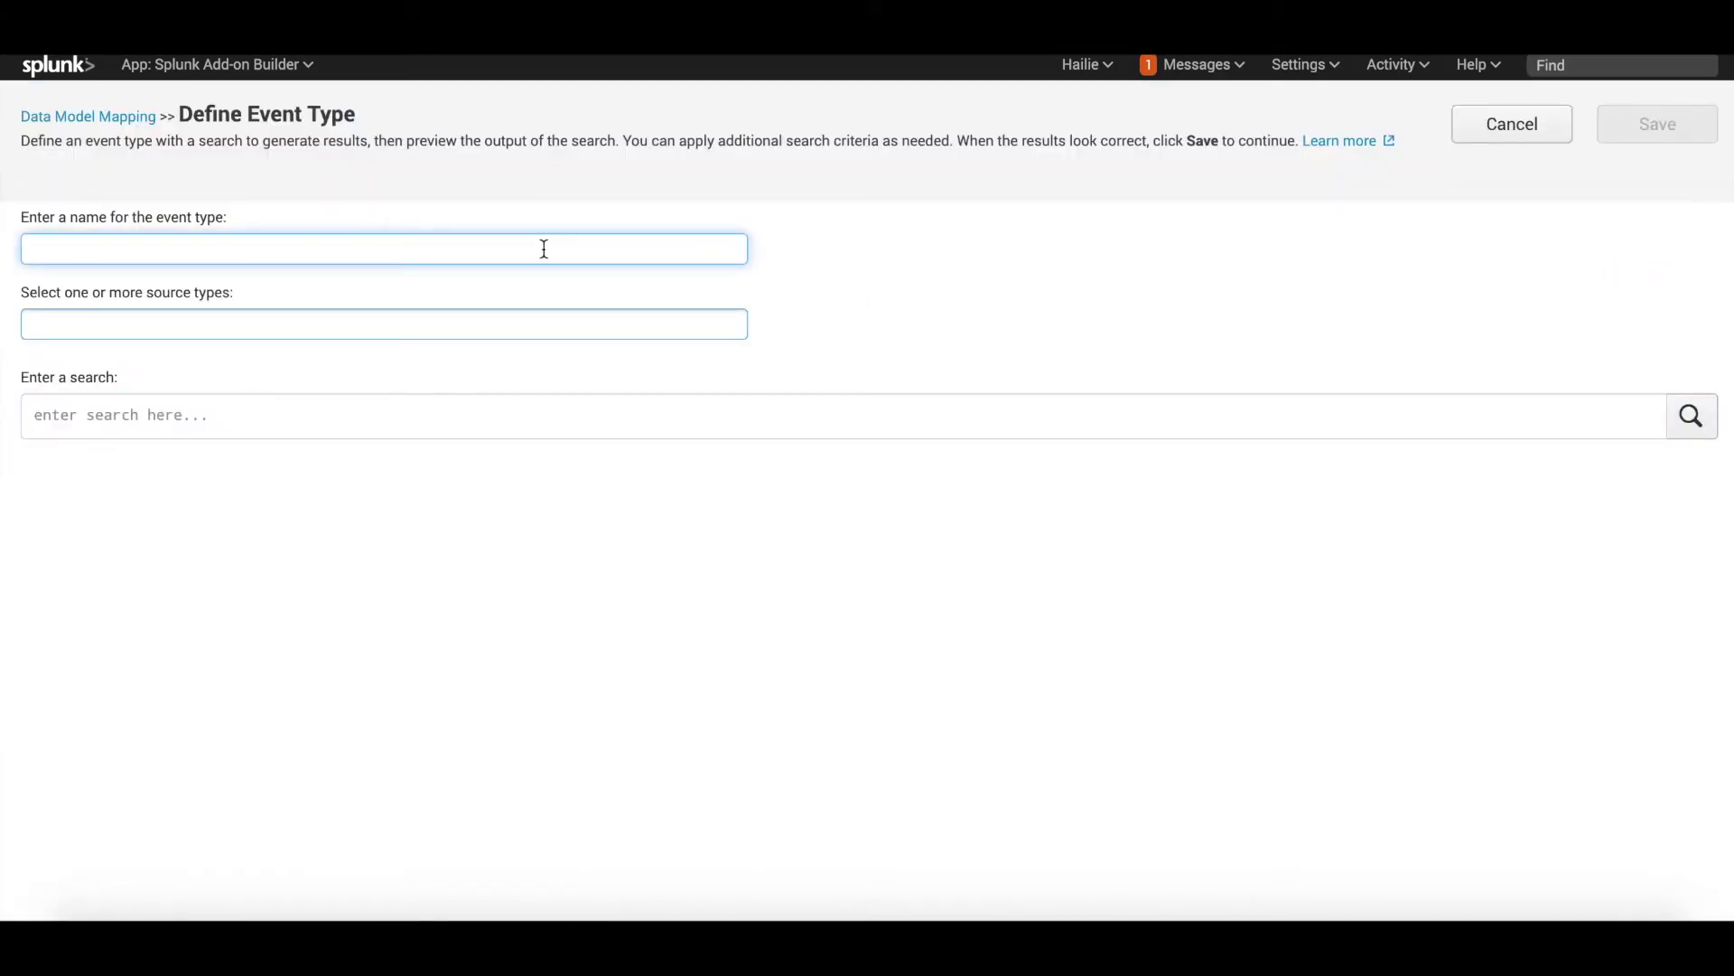
pyautogui.write('lunchdeno')
pyautogui.press('BackSpace')
pyautogui.press('BackSpace')
pyautogui.write('mo')
pyautogui.click(37, 324)
pyautogui.write('lunchdem')
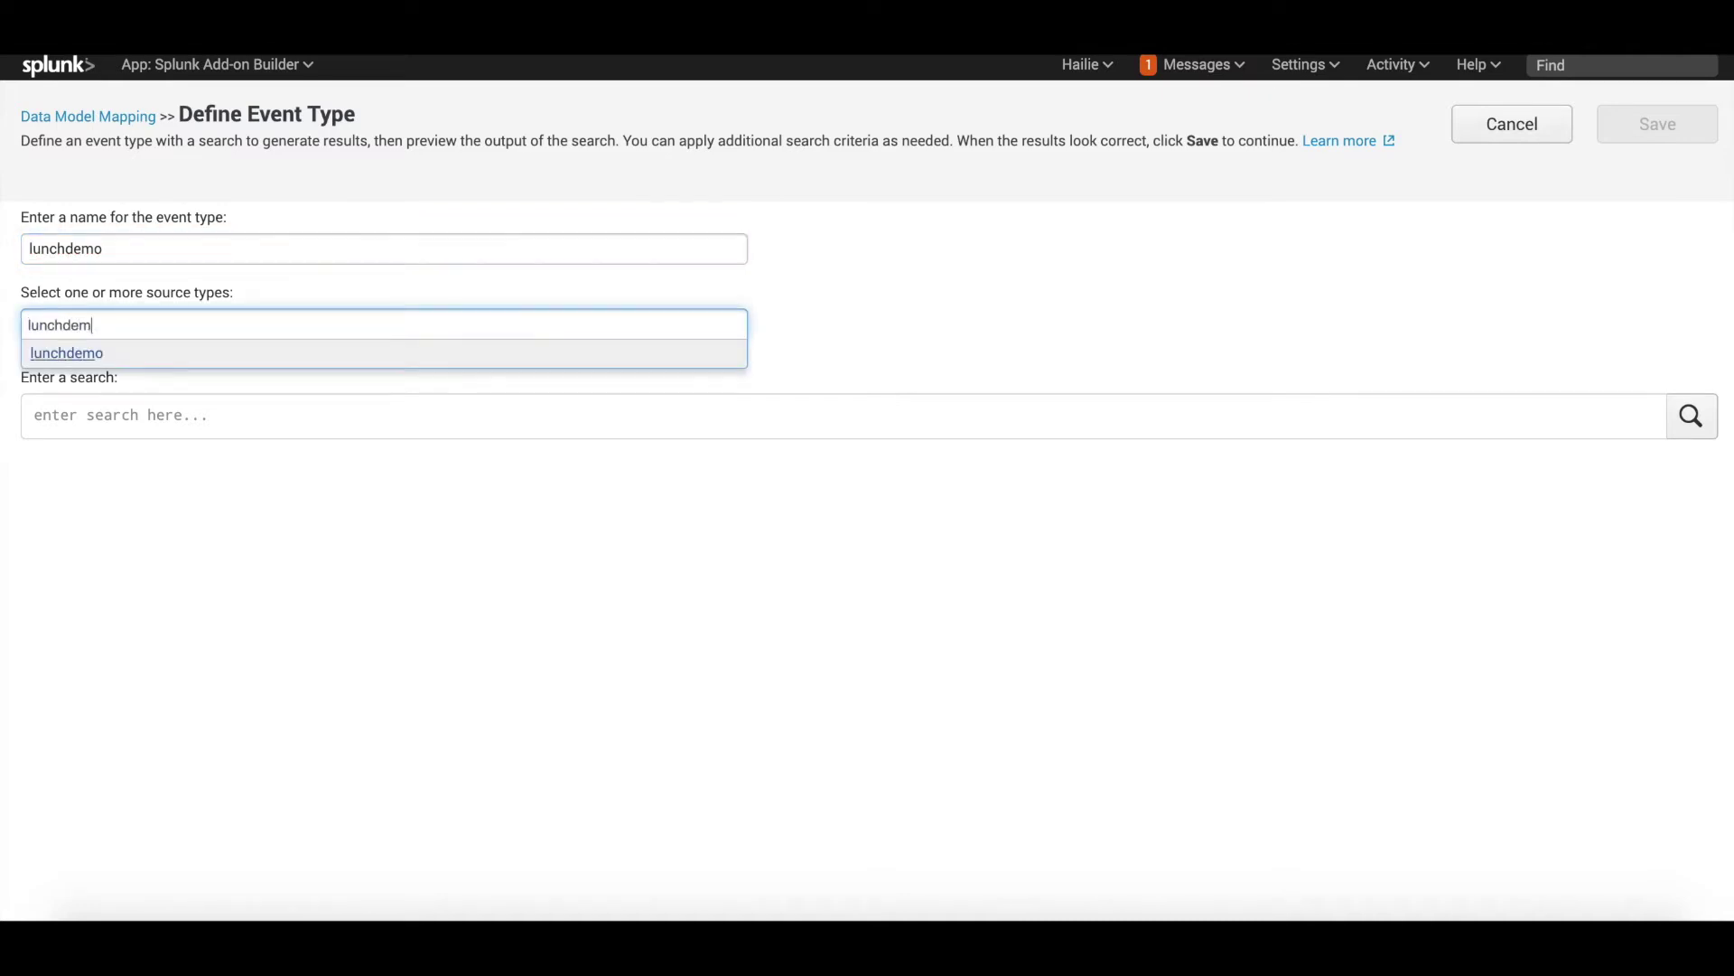
pyautogui.write('o')
pyautogui.press('Return')
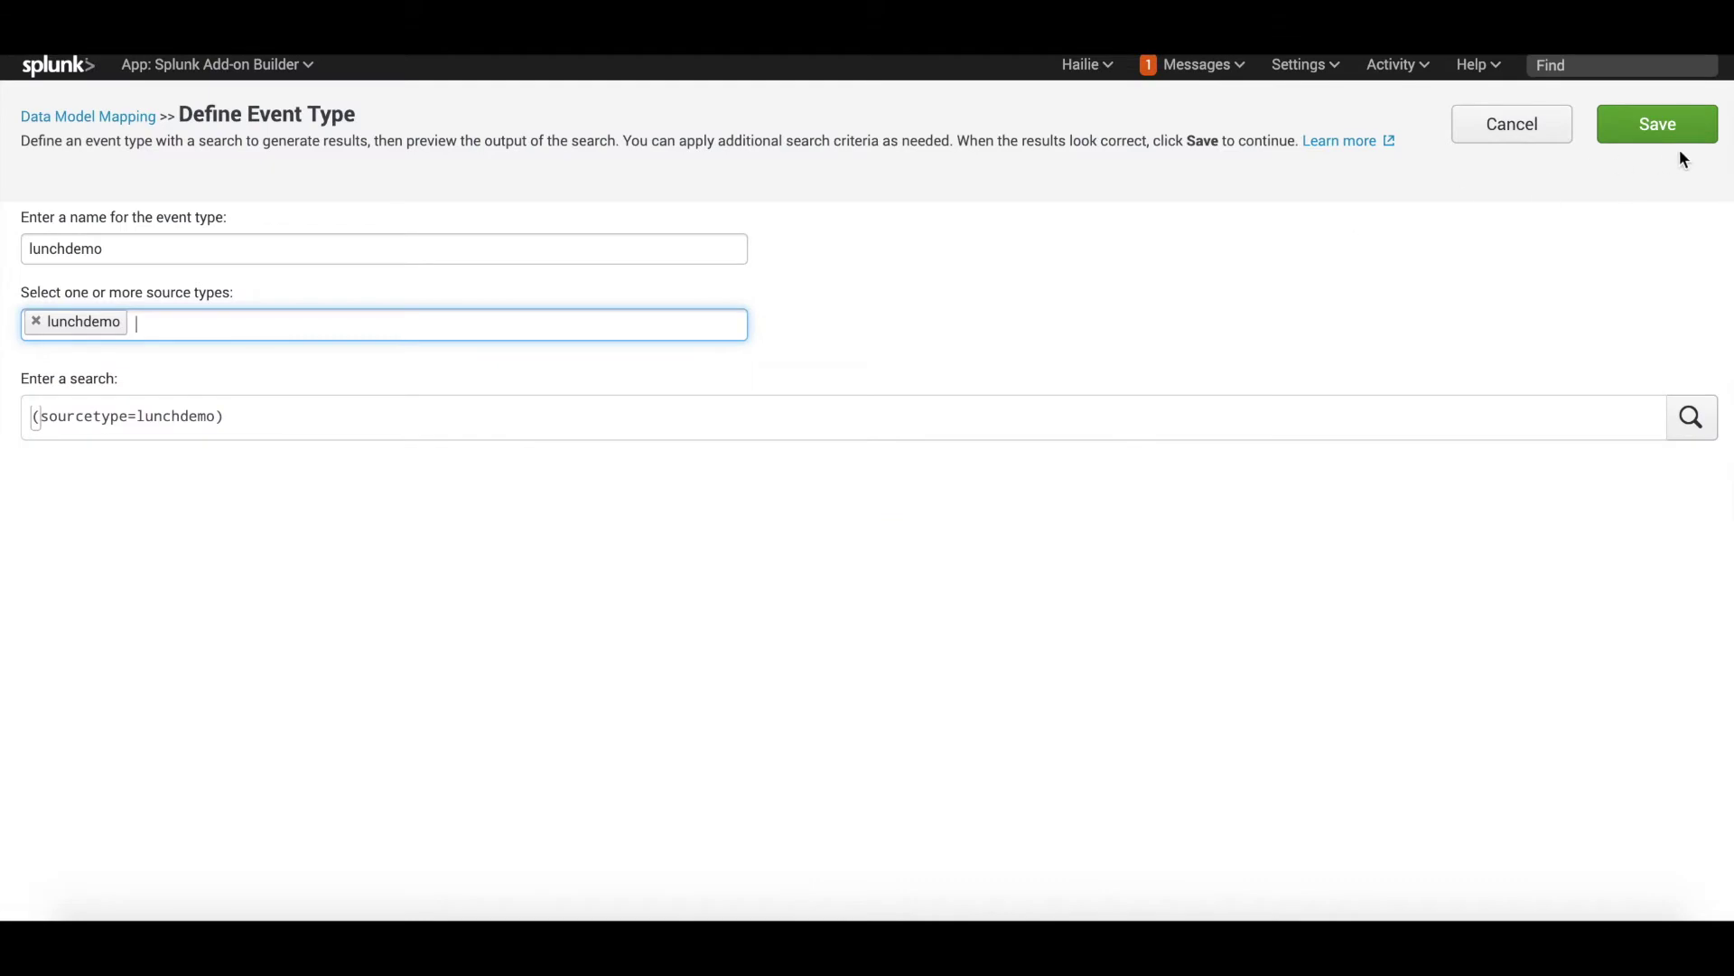
pyautogui.click(1669, 136)
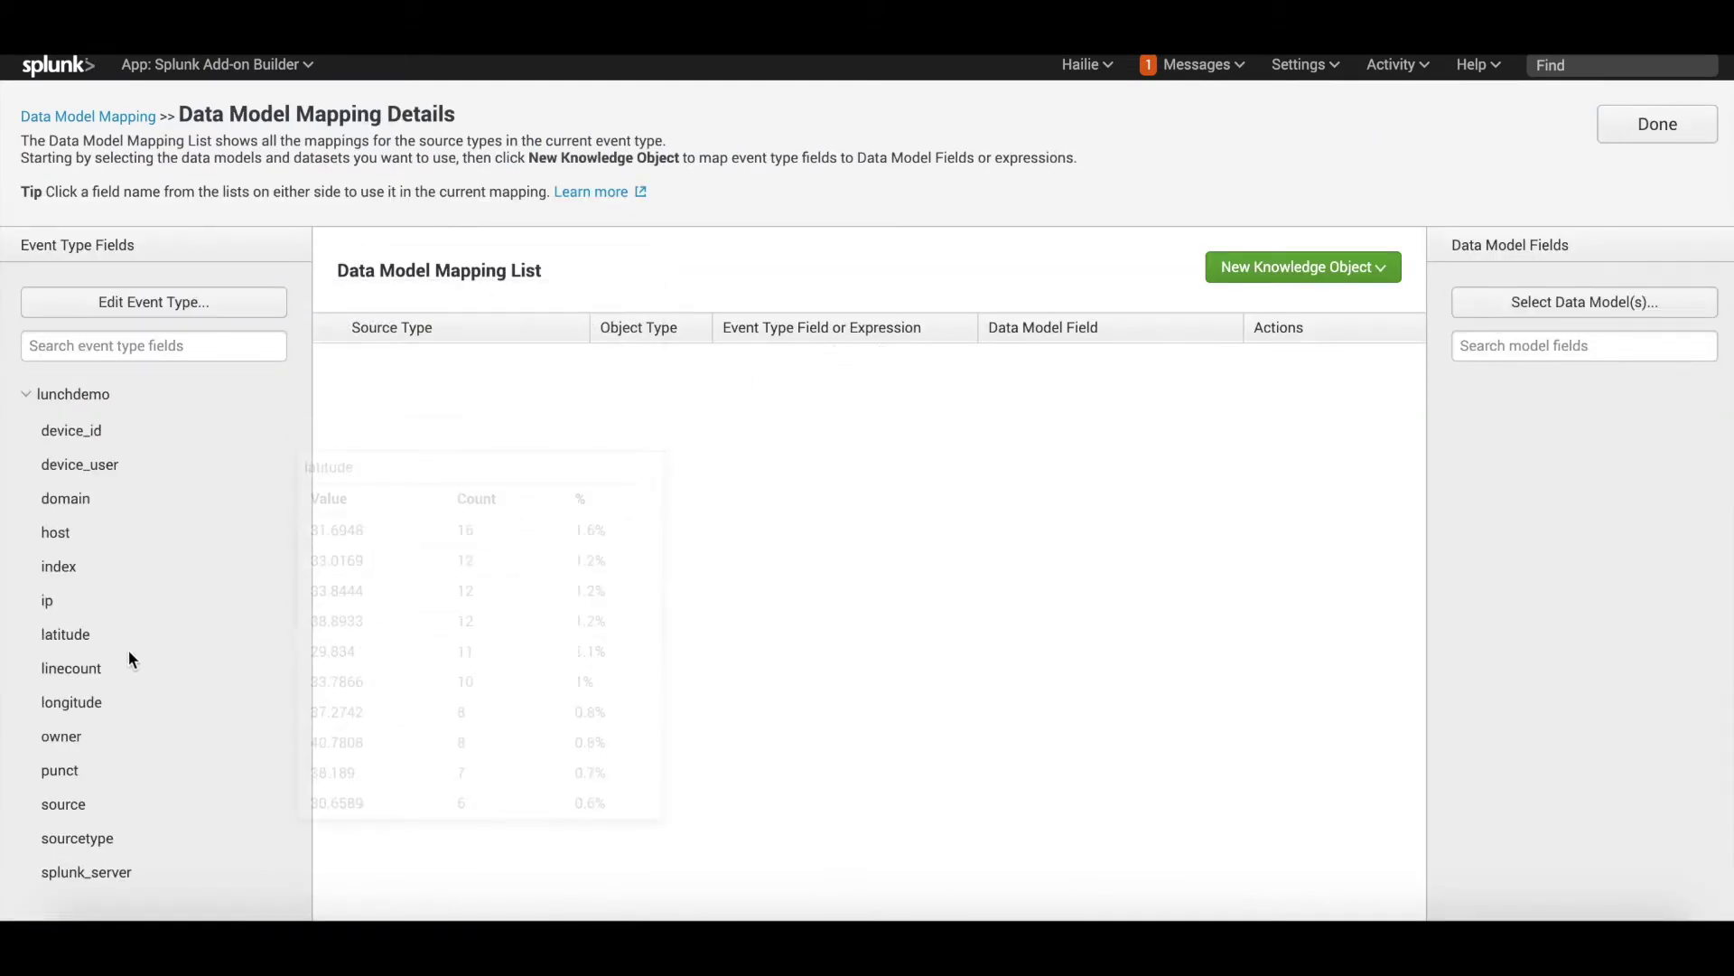
# Inspect the lunchdemo event type field values, then go to Select Data Model(s)
pyautogui.moveTo(83, 632)
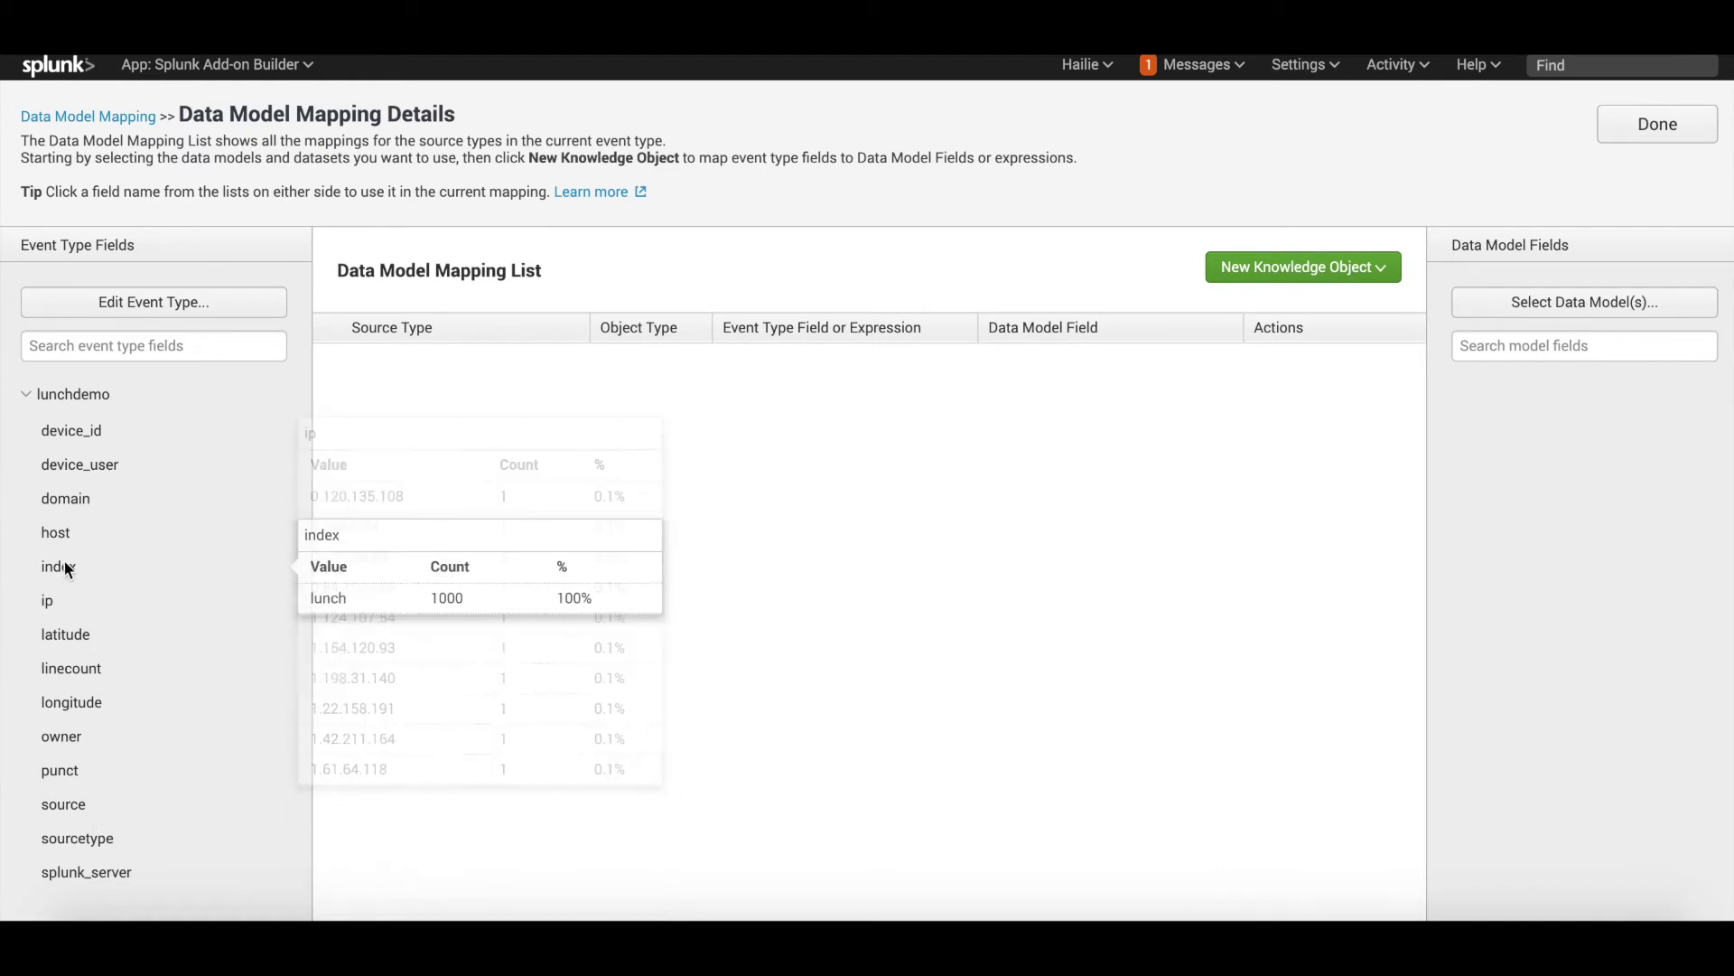
pyautogui.moveTo(72, 503)
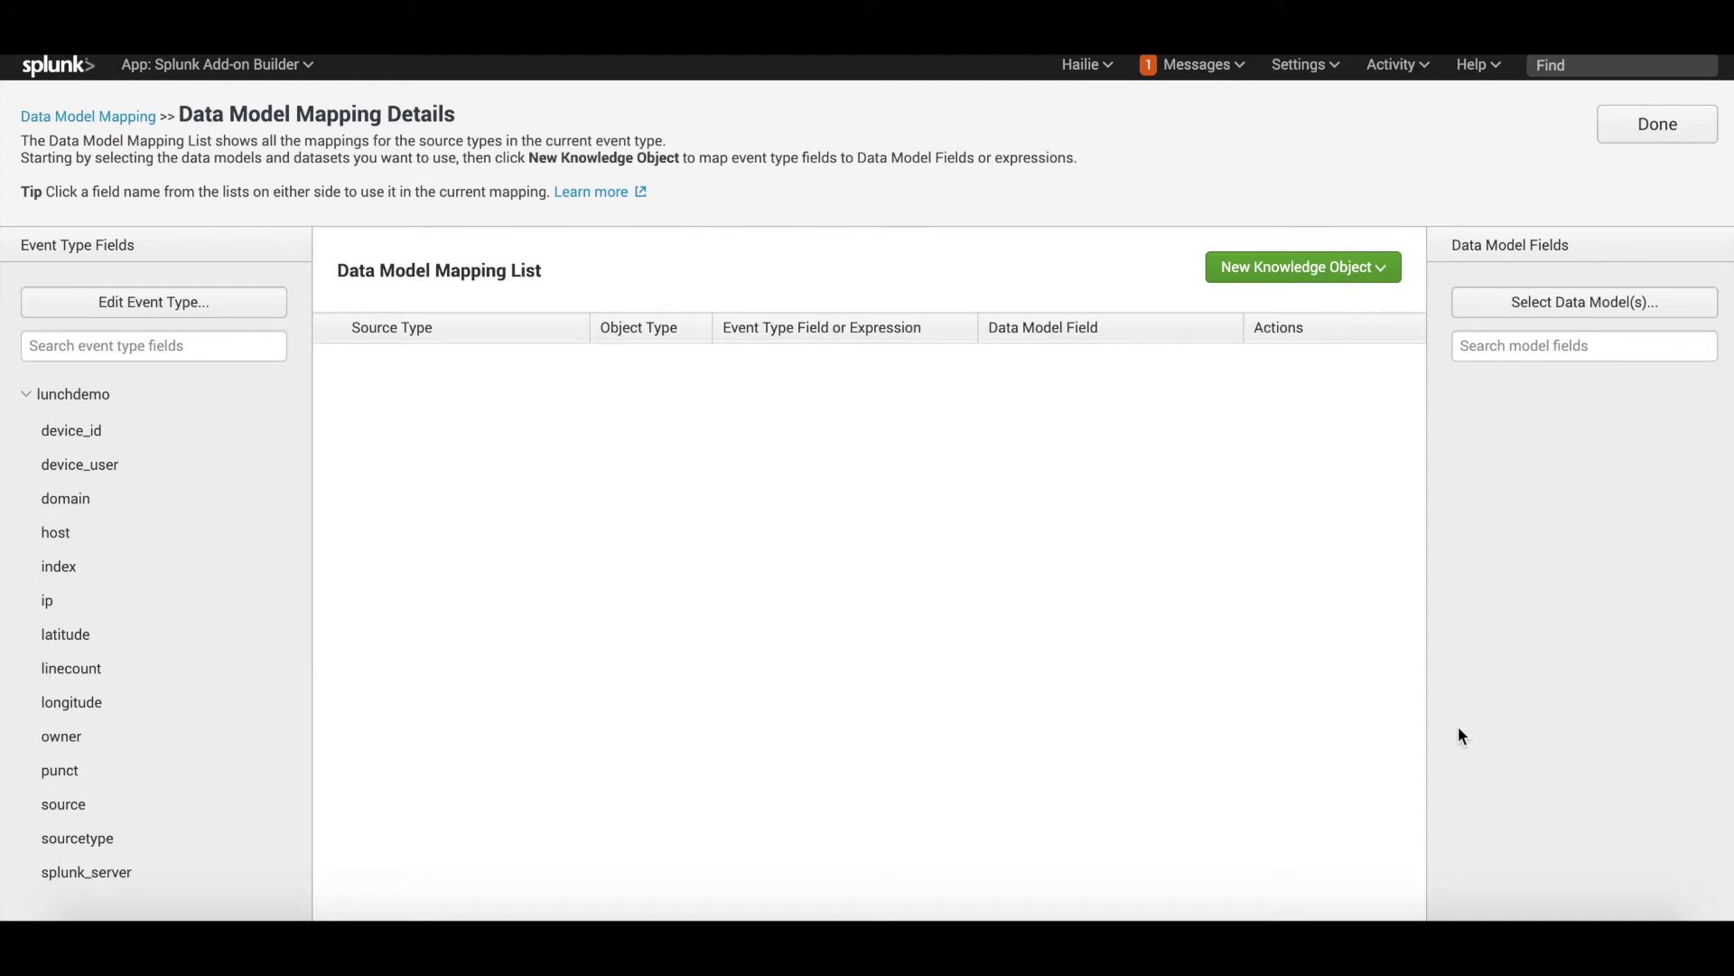
pyautogui.click(1552, 315)
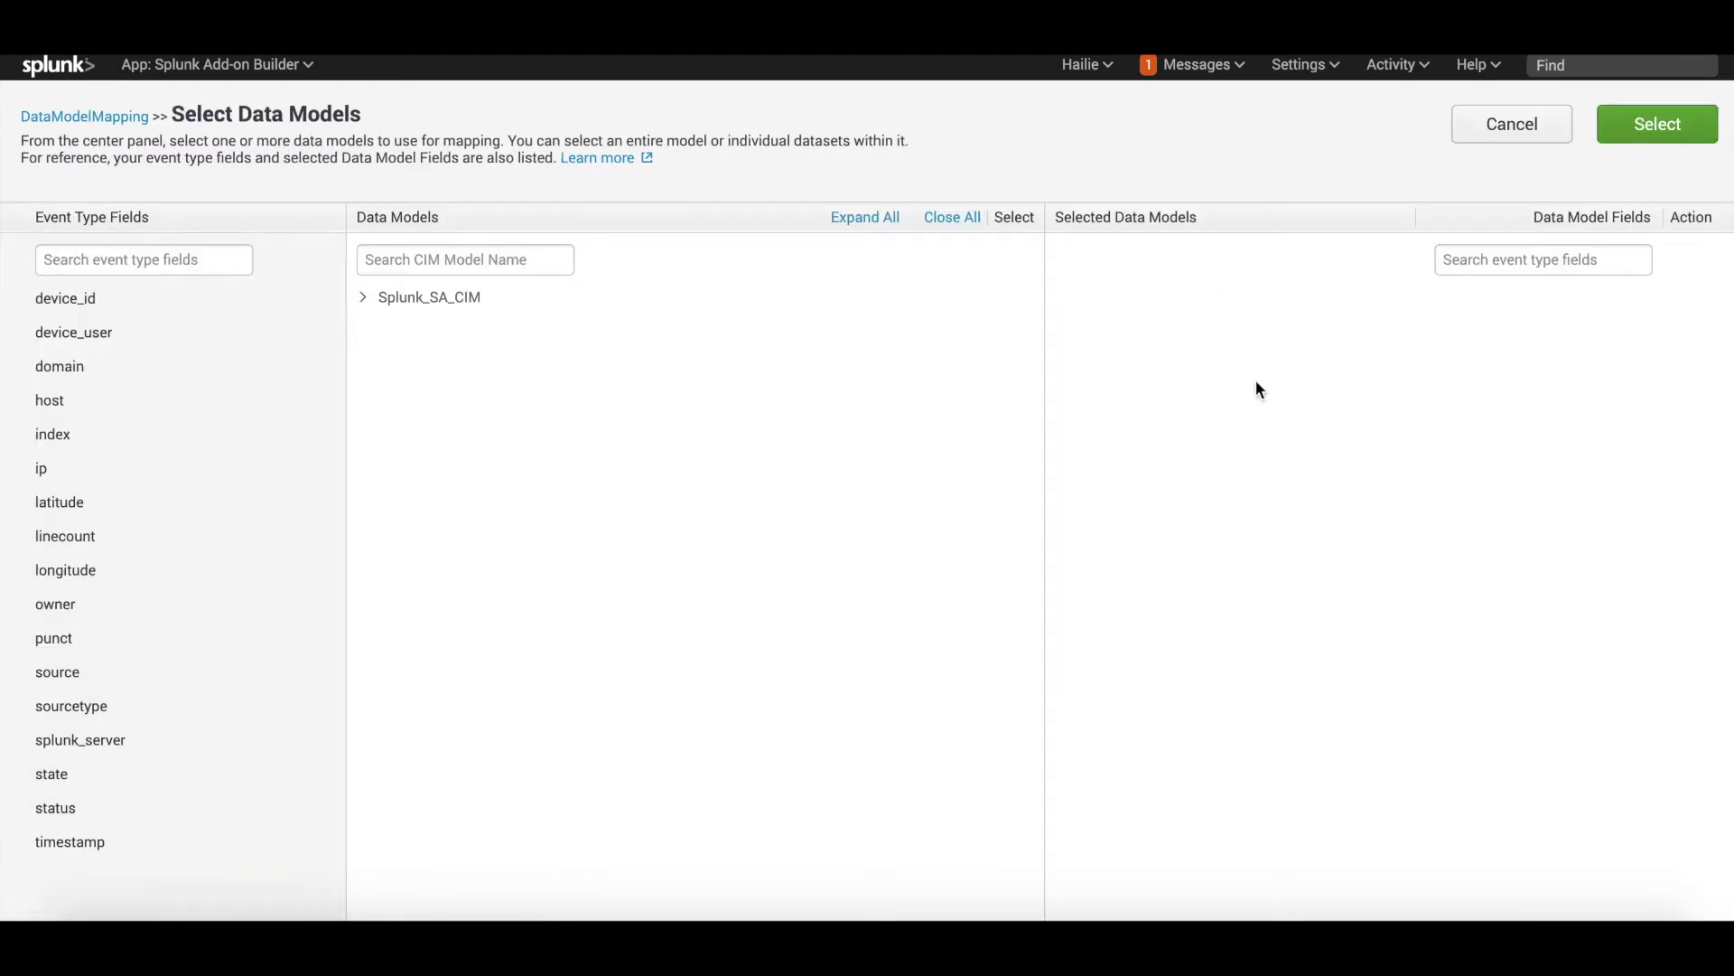
# Expand Splunk_SA_CIM and compare the CIM Email, Malware, Network Sessions and Network Traffic references
pyautogui.click(366, 303)
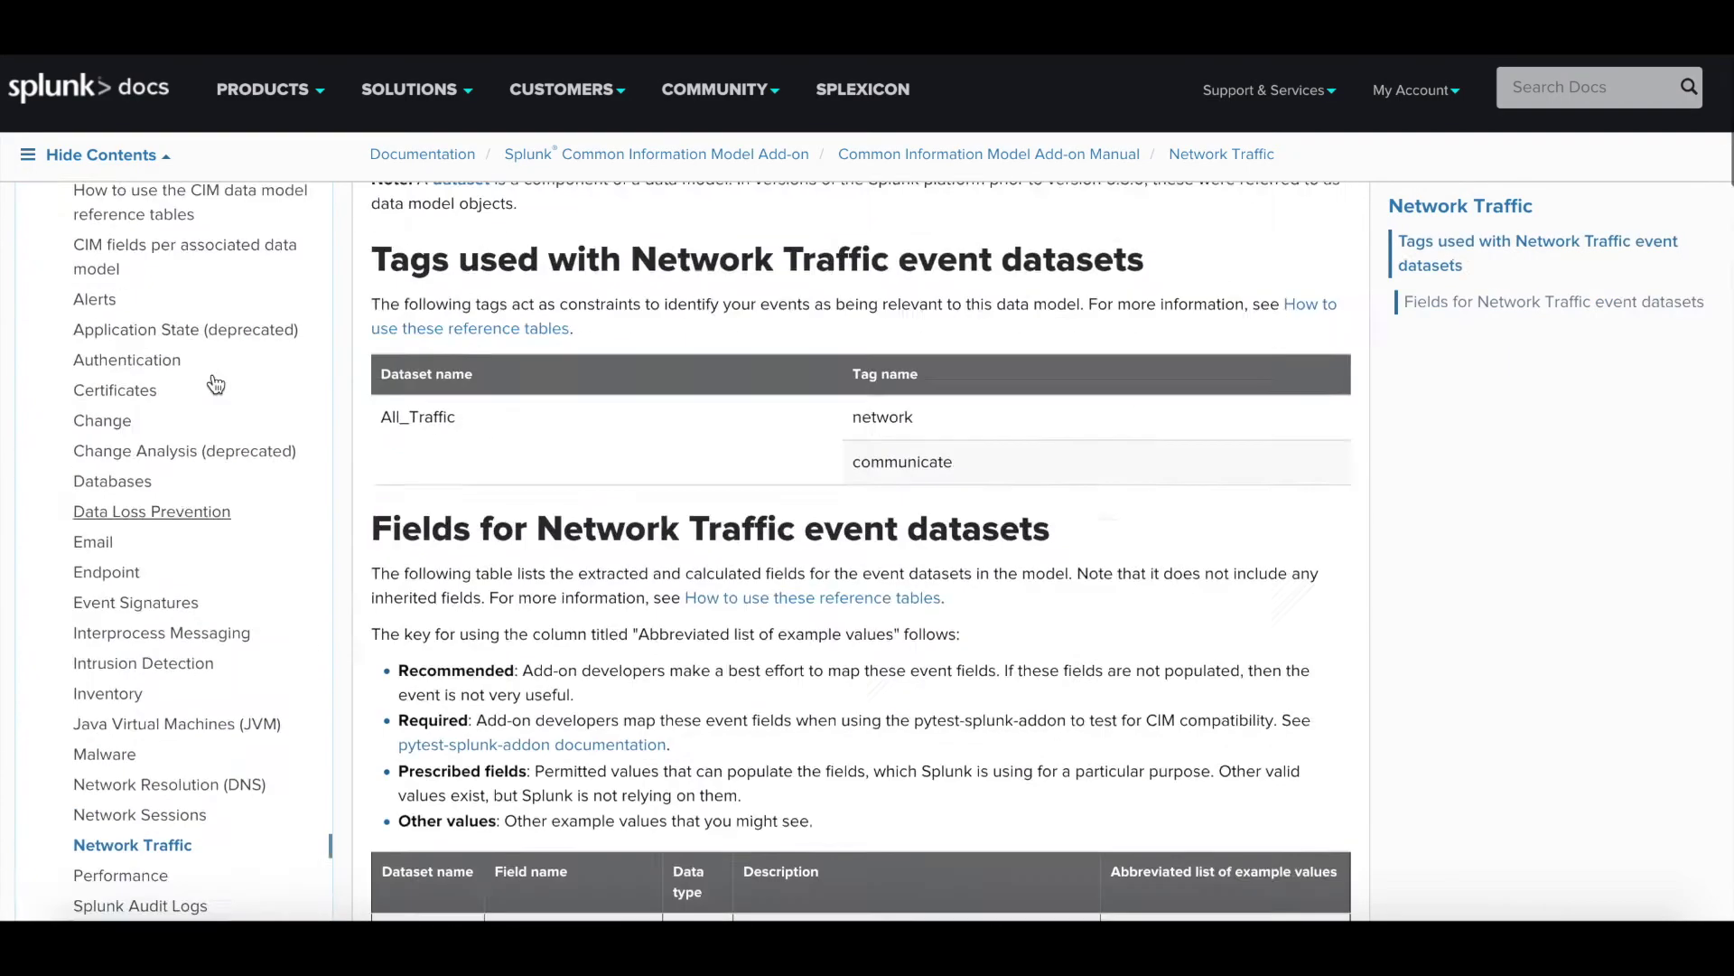
pyautogui.press('F5')
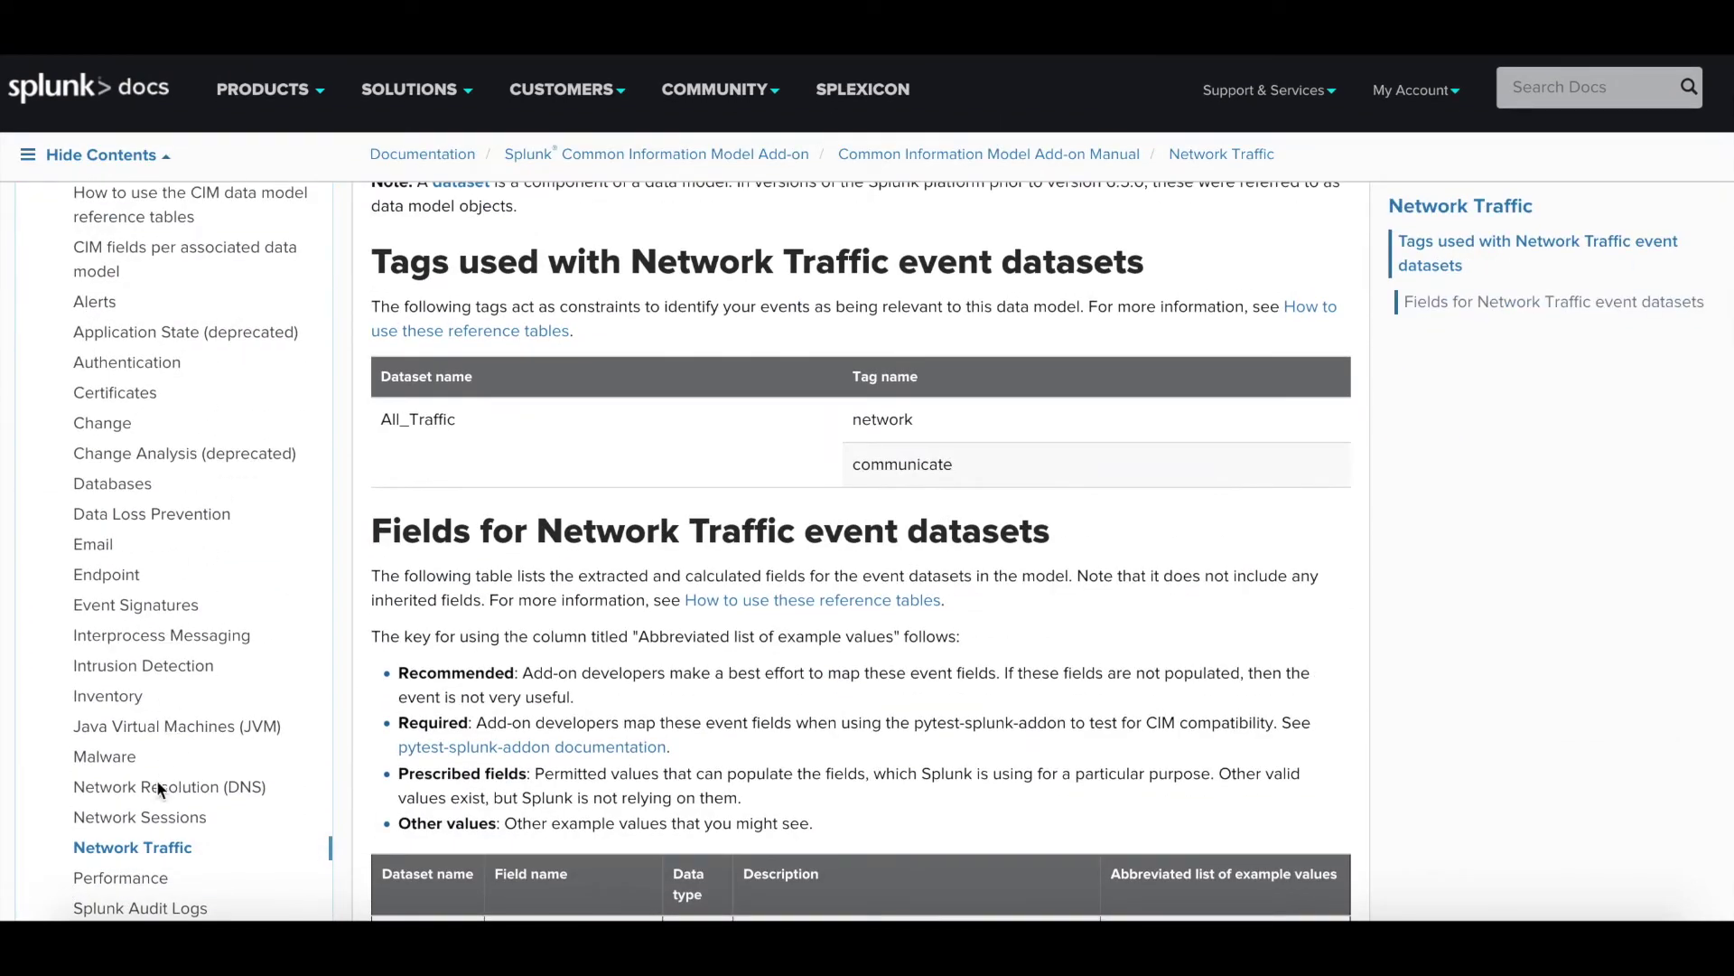
pyautogui.click(94, 544)
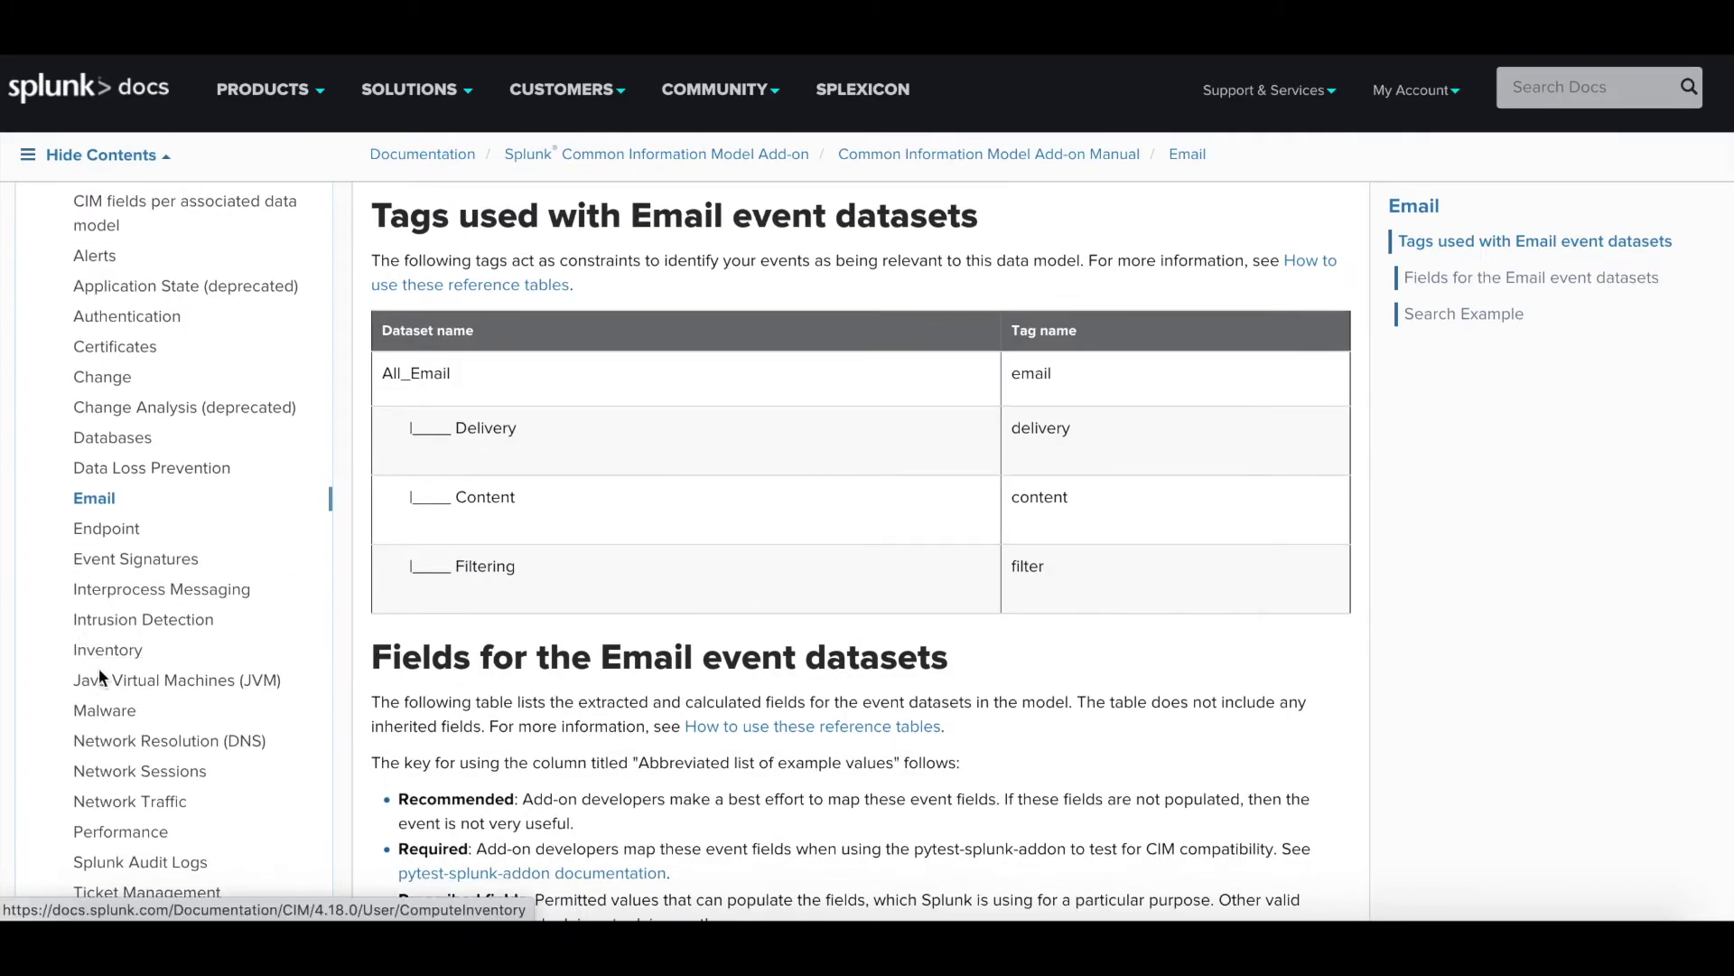
pyautogui.click(101, 714)
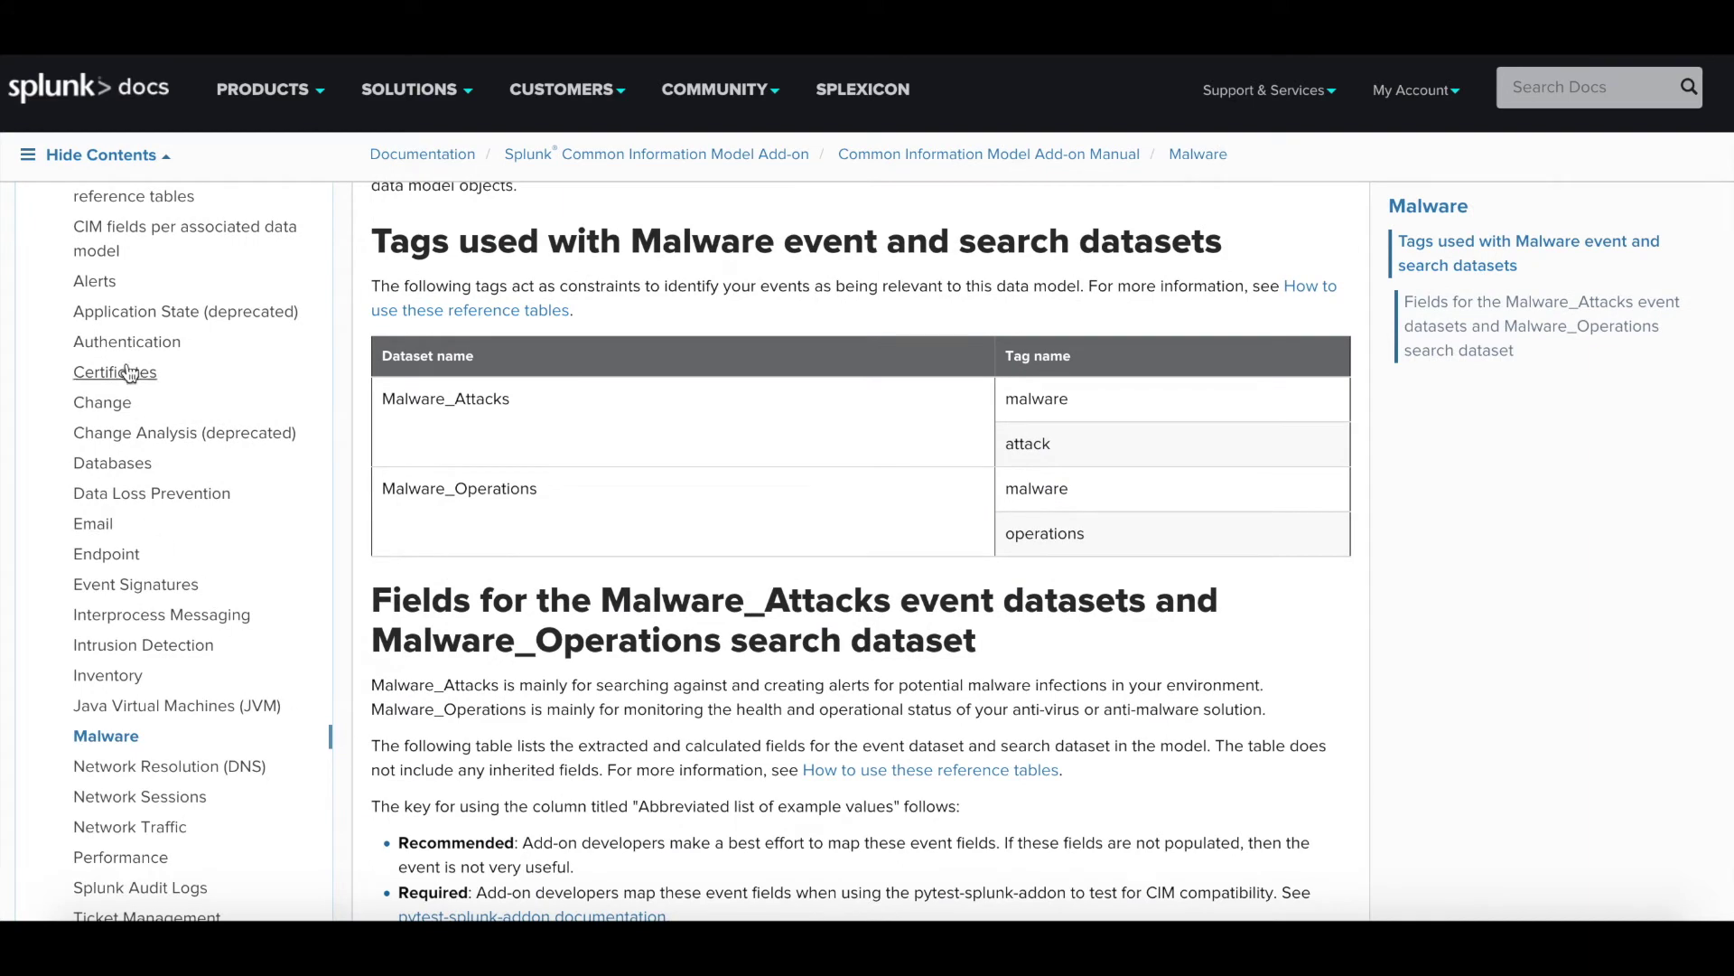
pyautogui.scroll(-2, 145, 696)
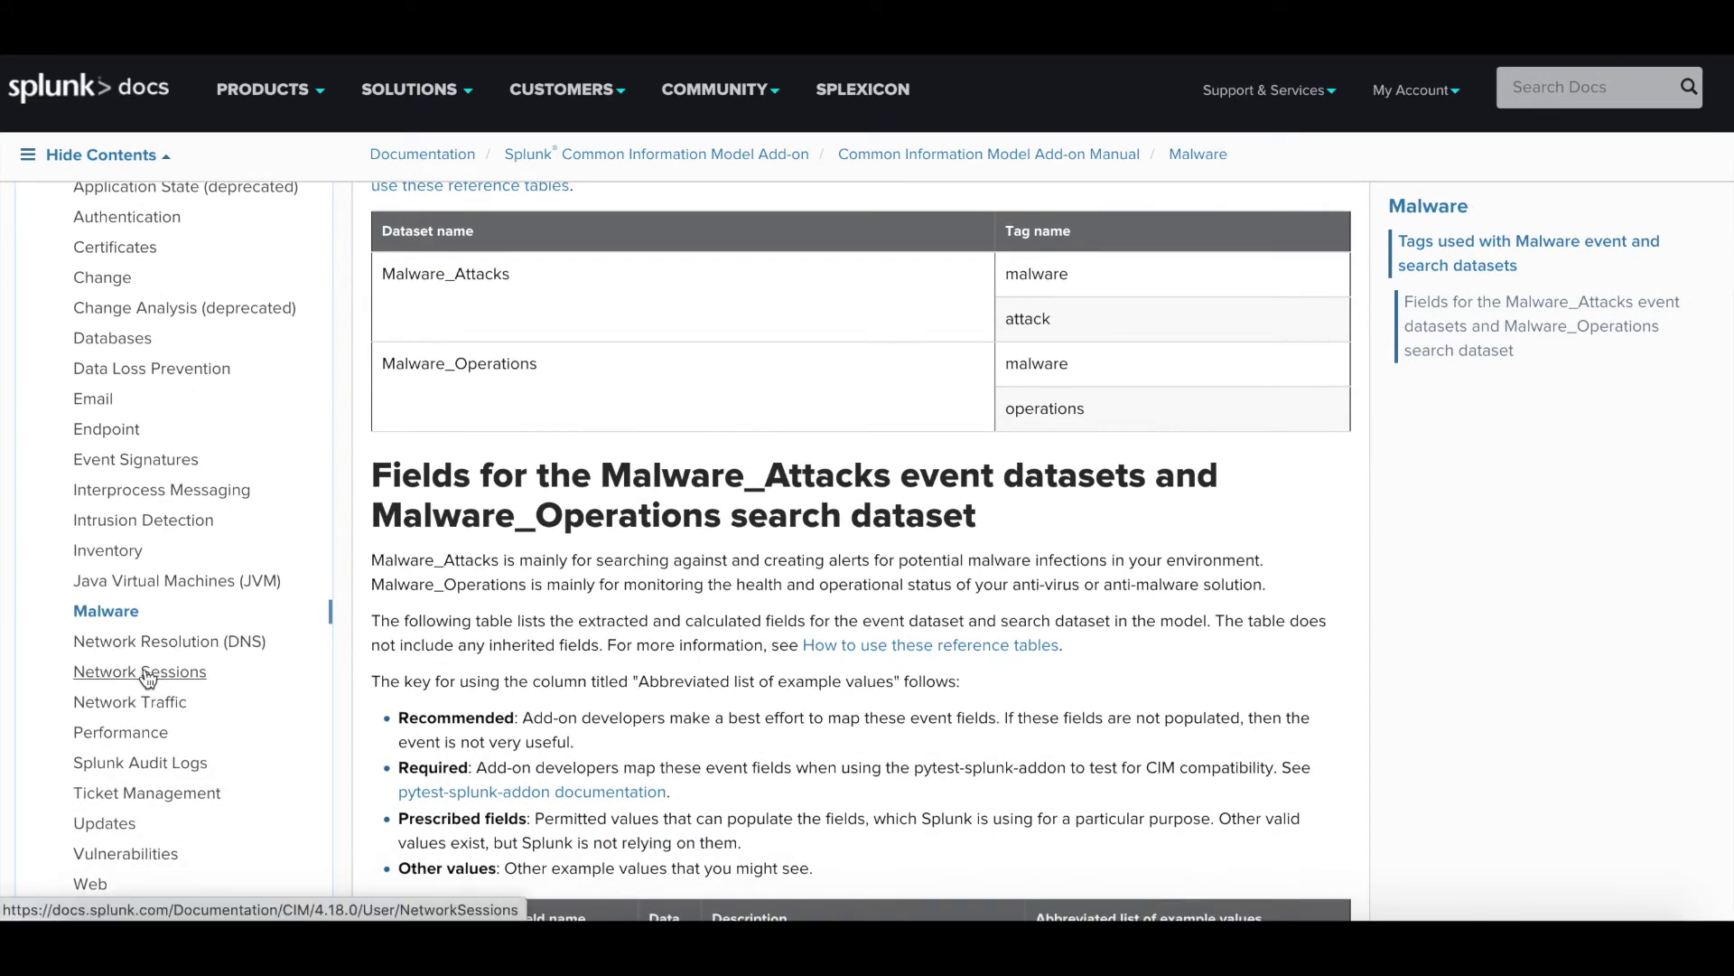
pyautogui.click(140, 669)
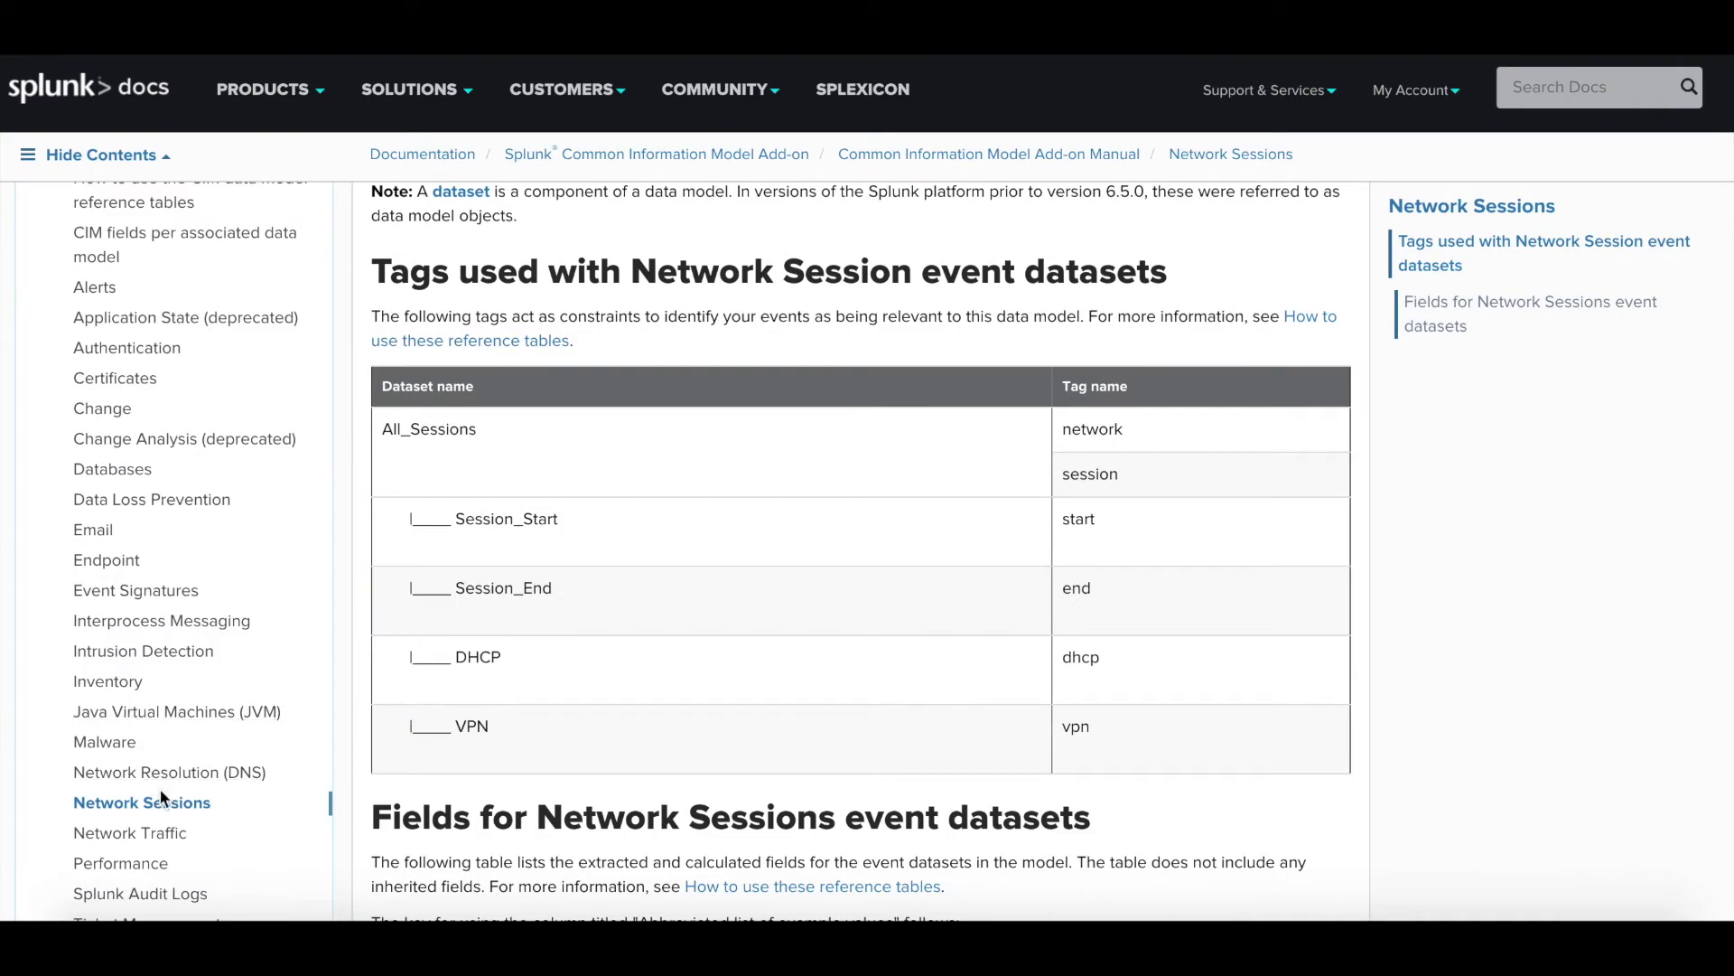
pyautogui.click(157, 835)
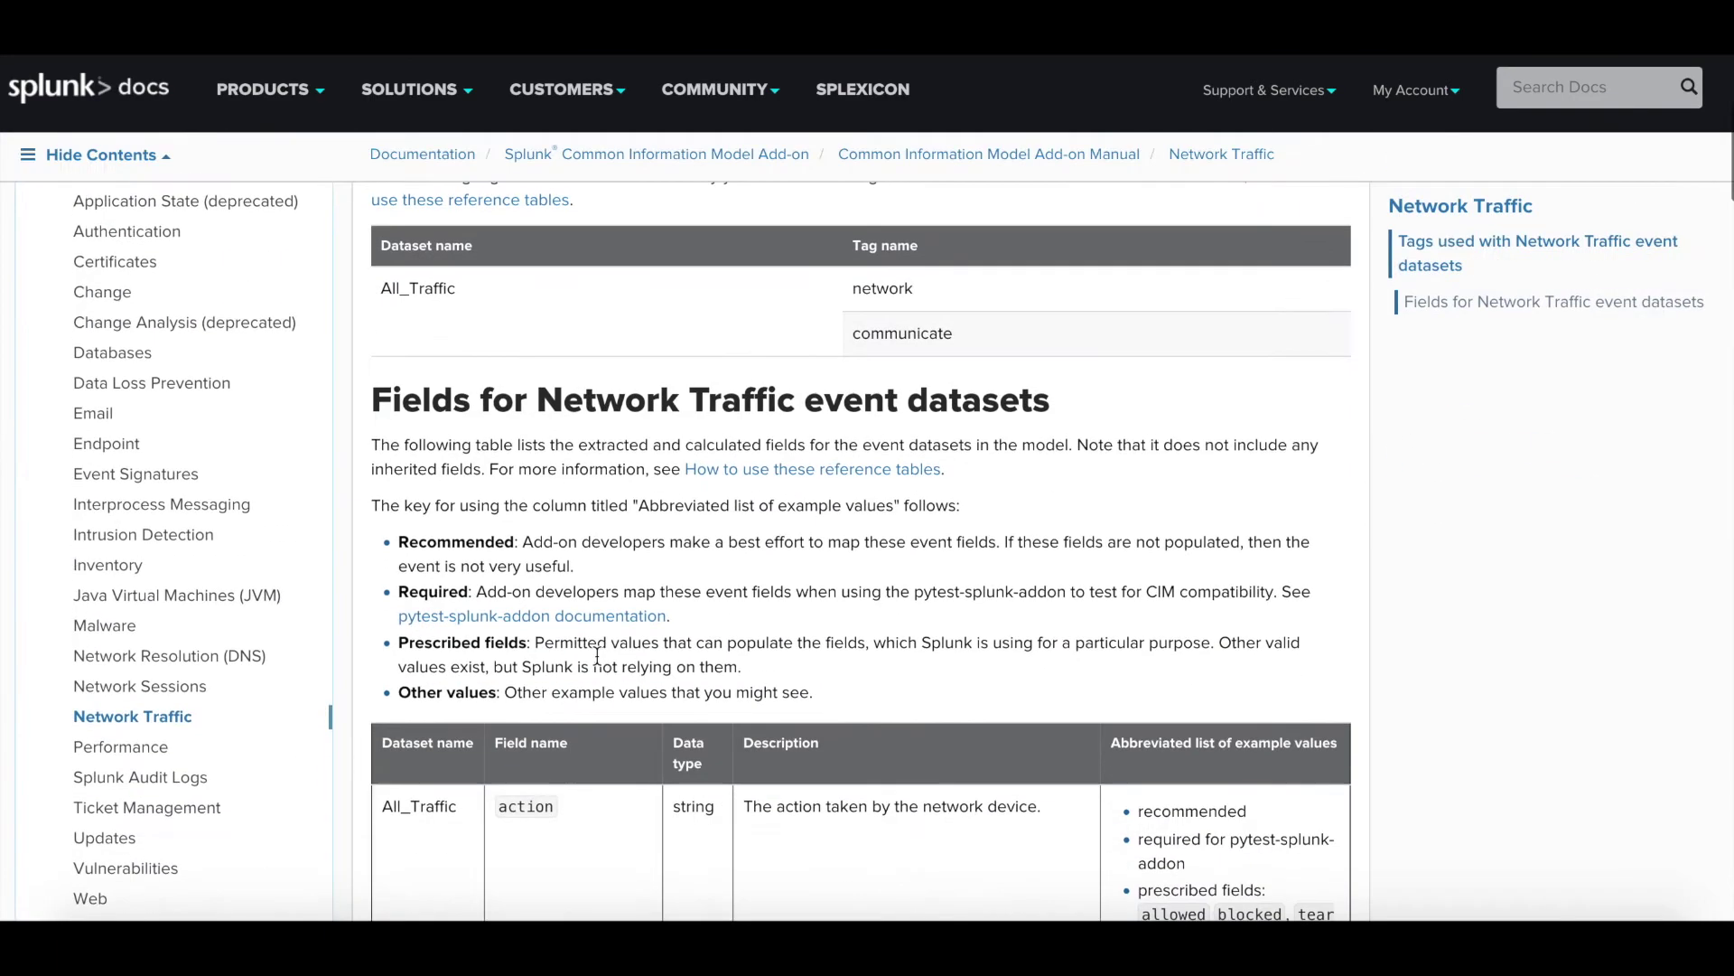
pyautogui.scroll(-8, 587, 892)
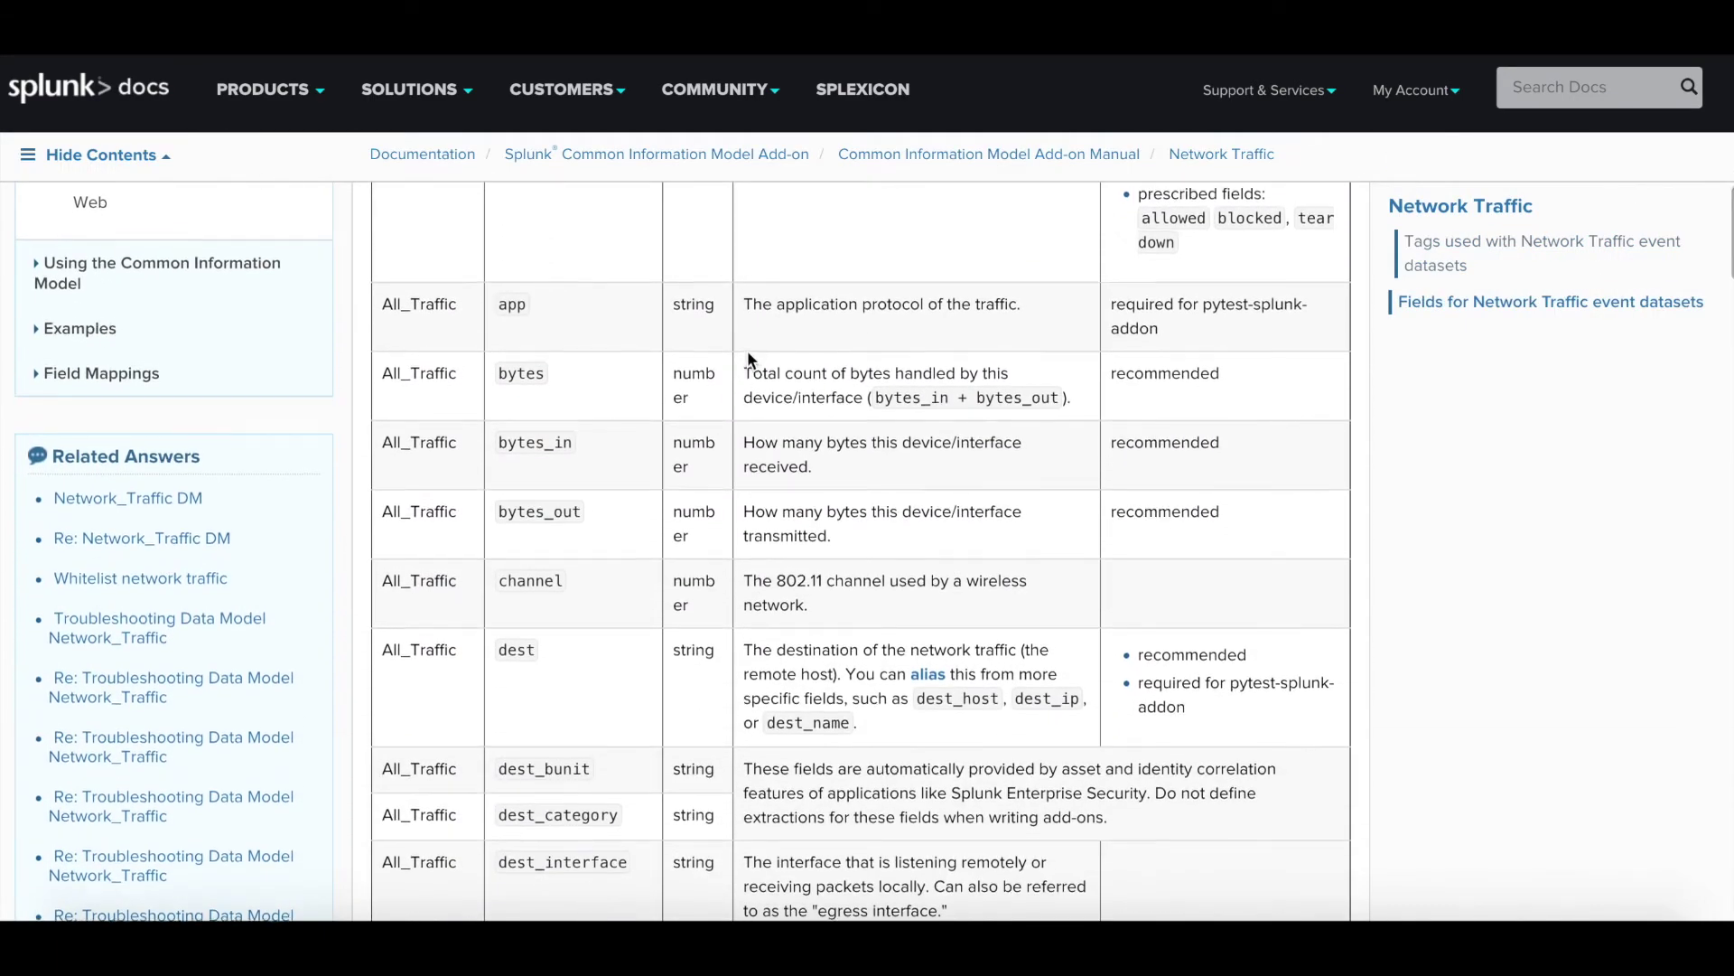
pyautogui.scroll(15, 701, 233)
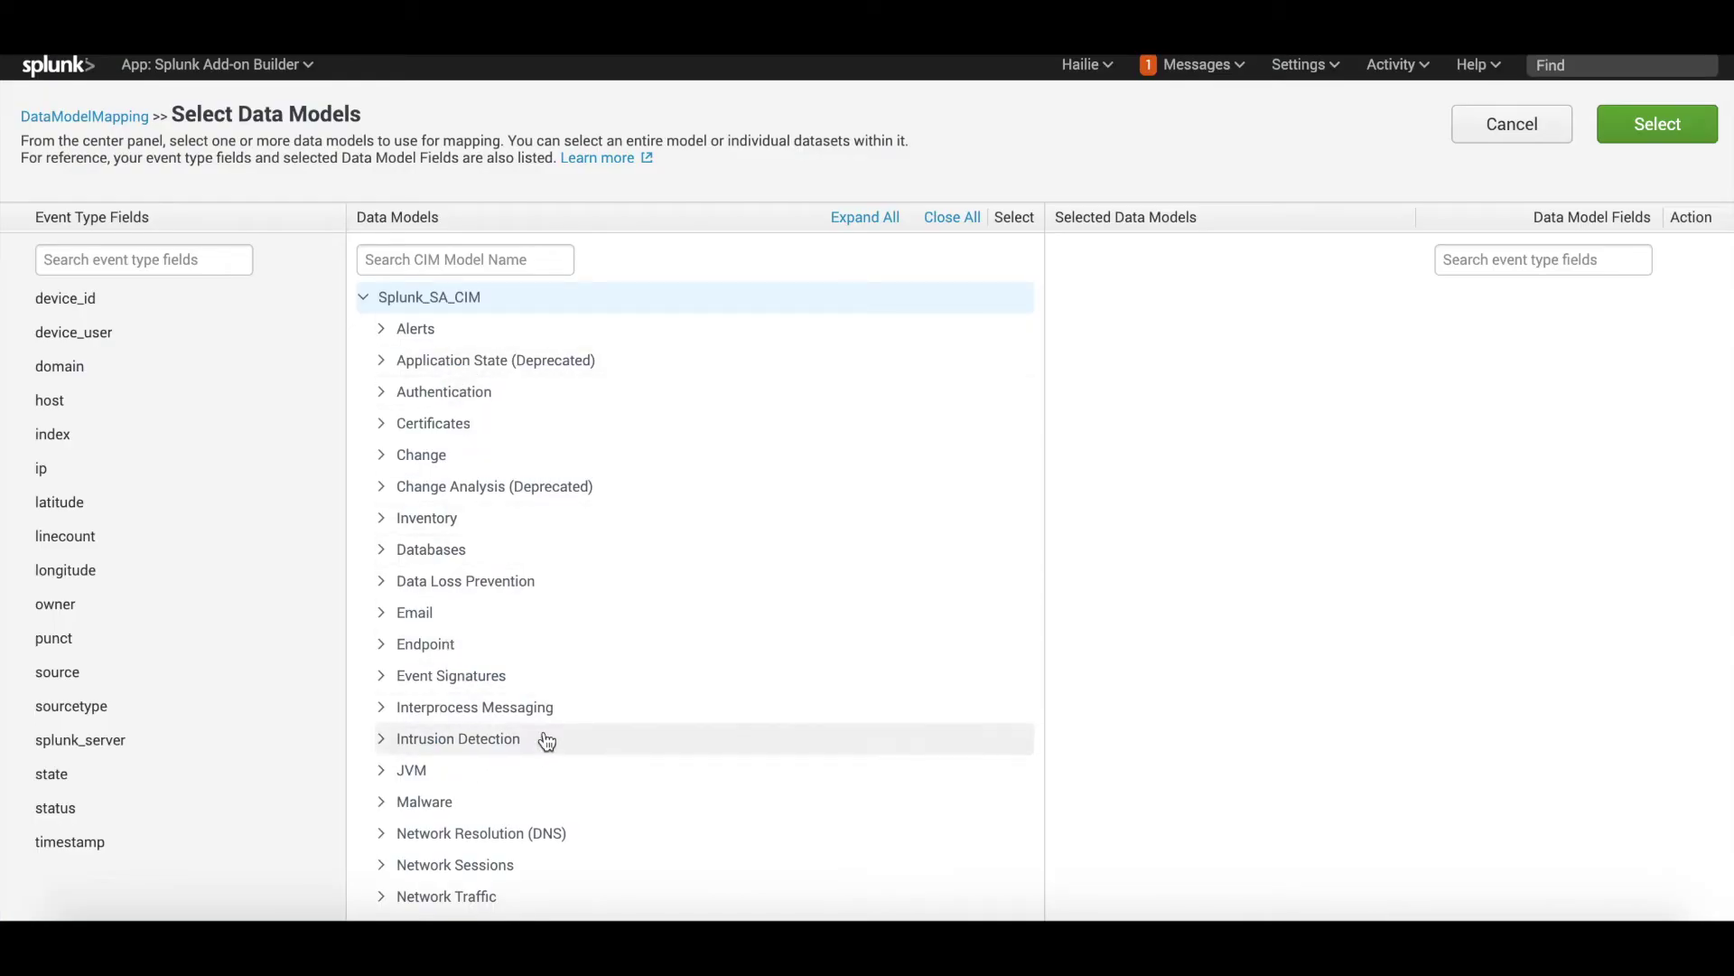
# Tick the All Traffic dataset (49 fields) under Network Traffic and review the CIM fields table
pyautogui.scroll(-1, 546, 740)
pyautogui.scroll(-1, 547, 740)
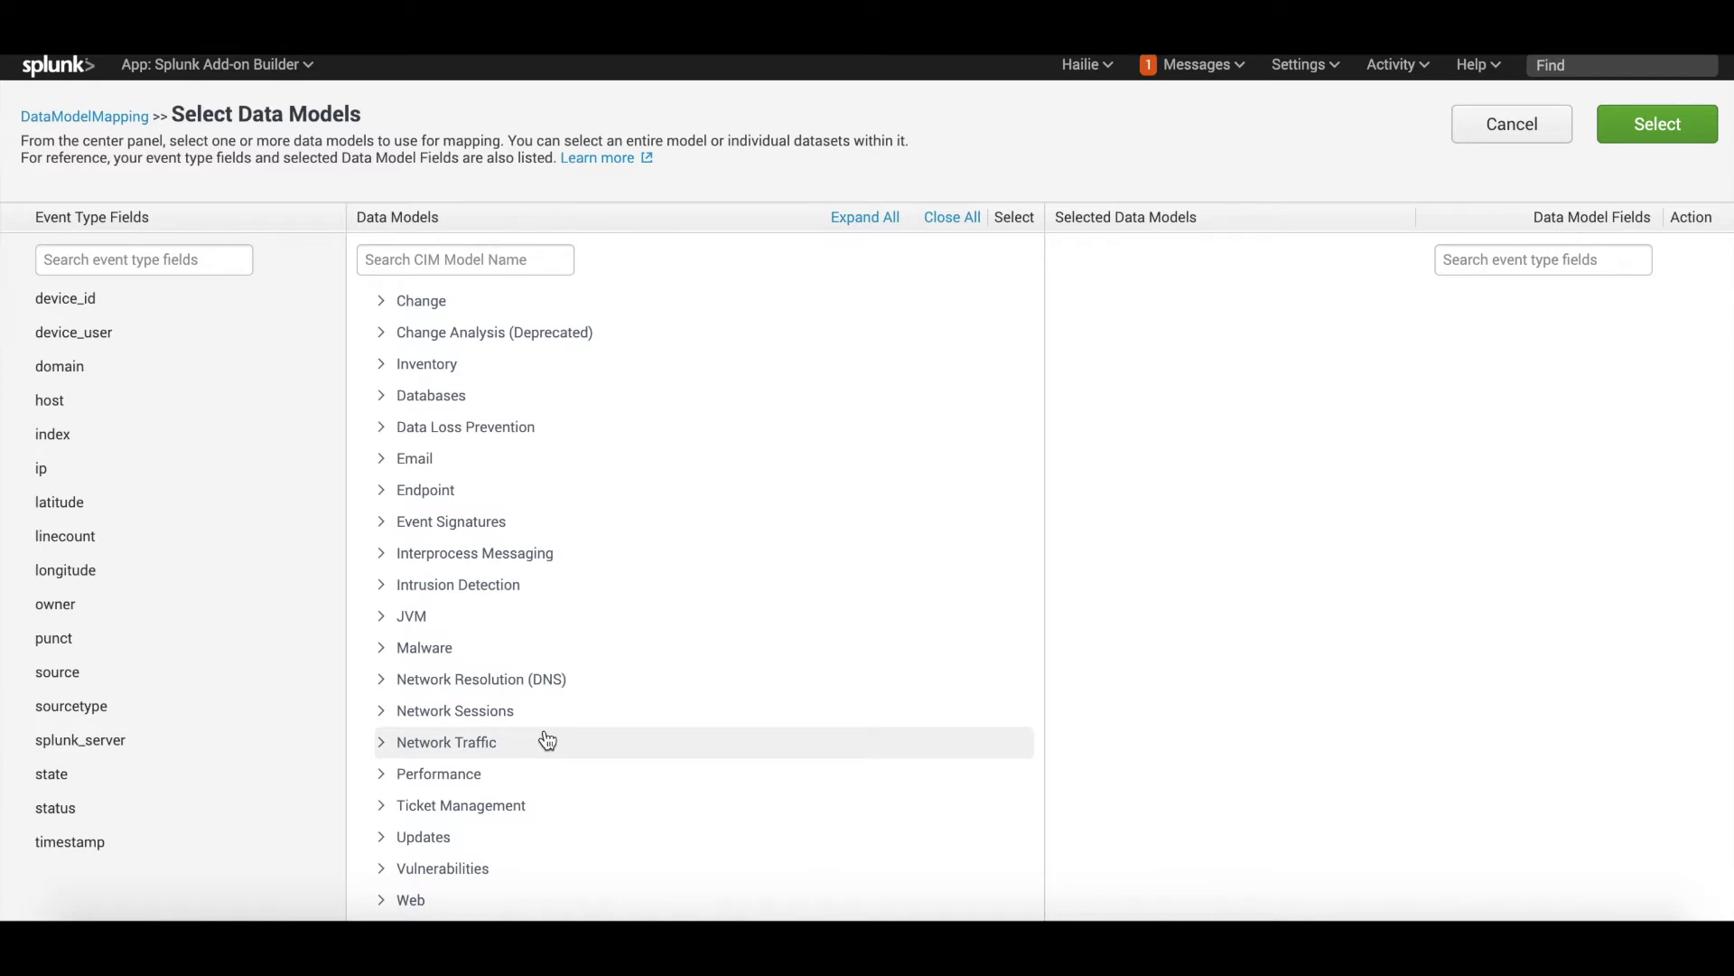
pyautogui.click(482, 743)
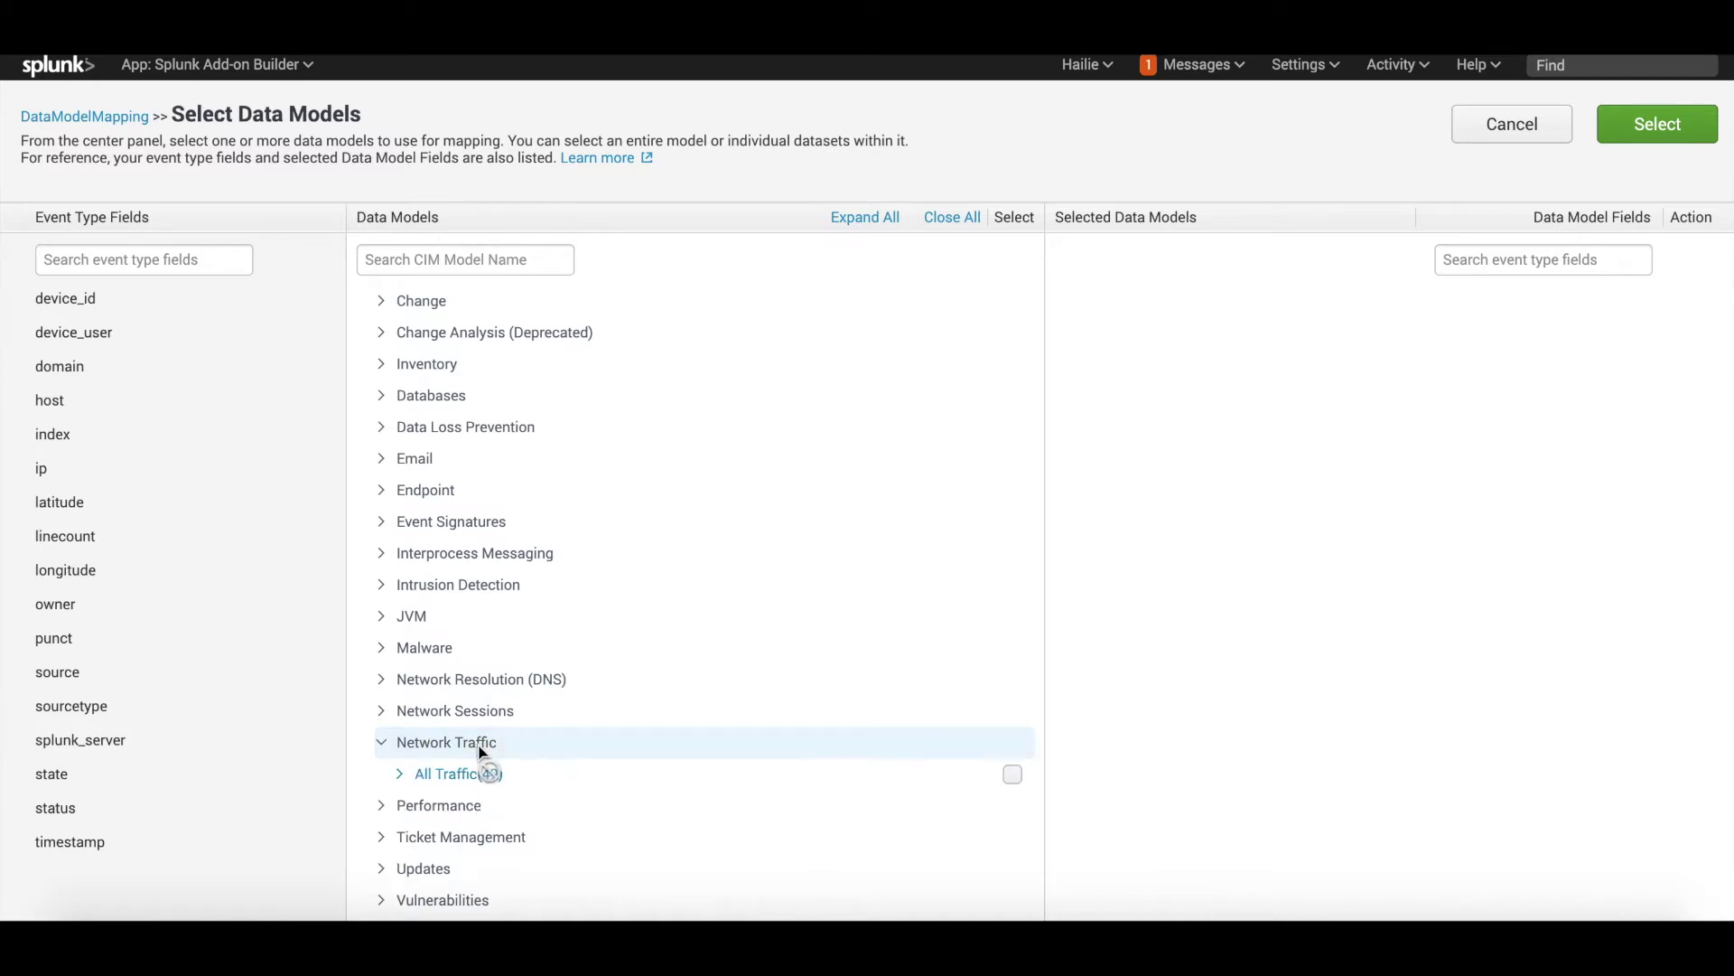
pyautogui.click(1012, 774)
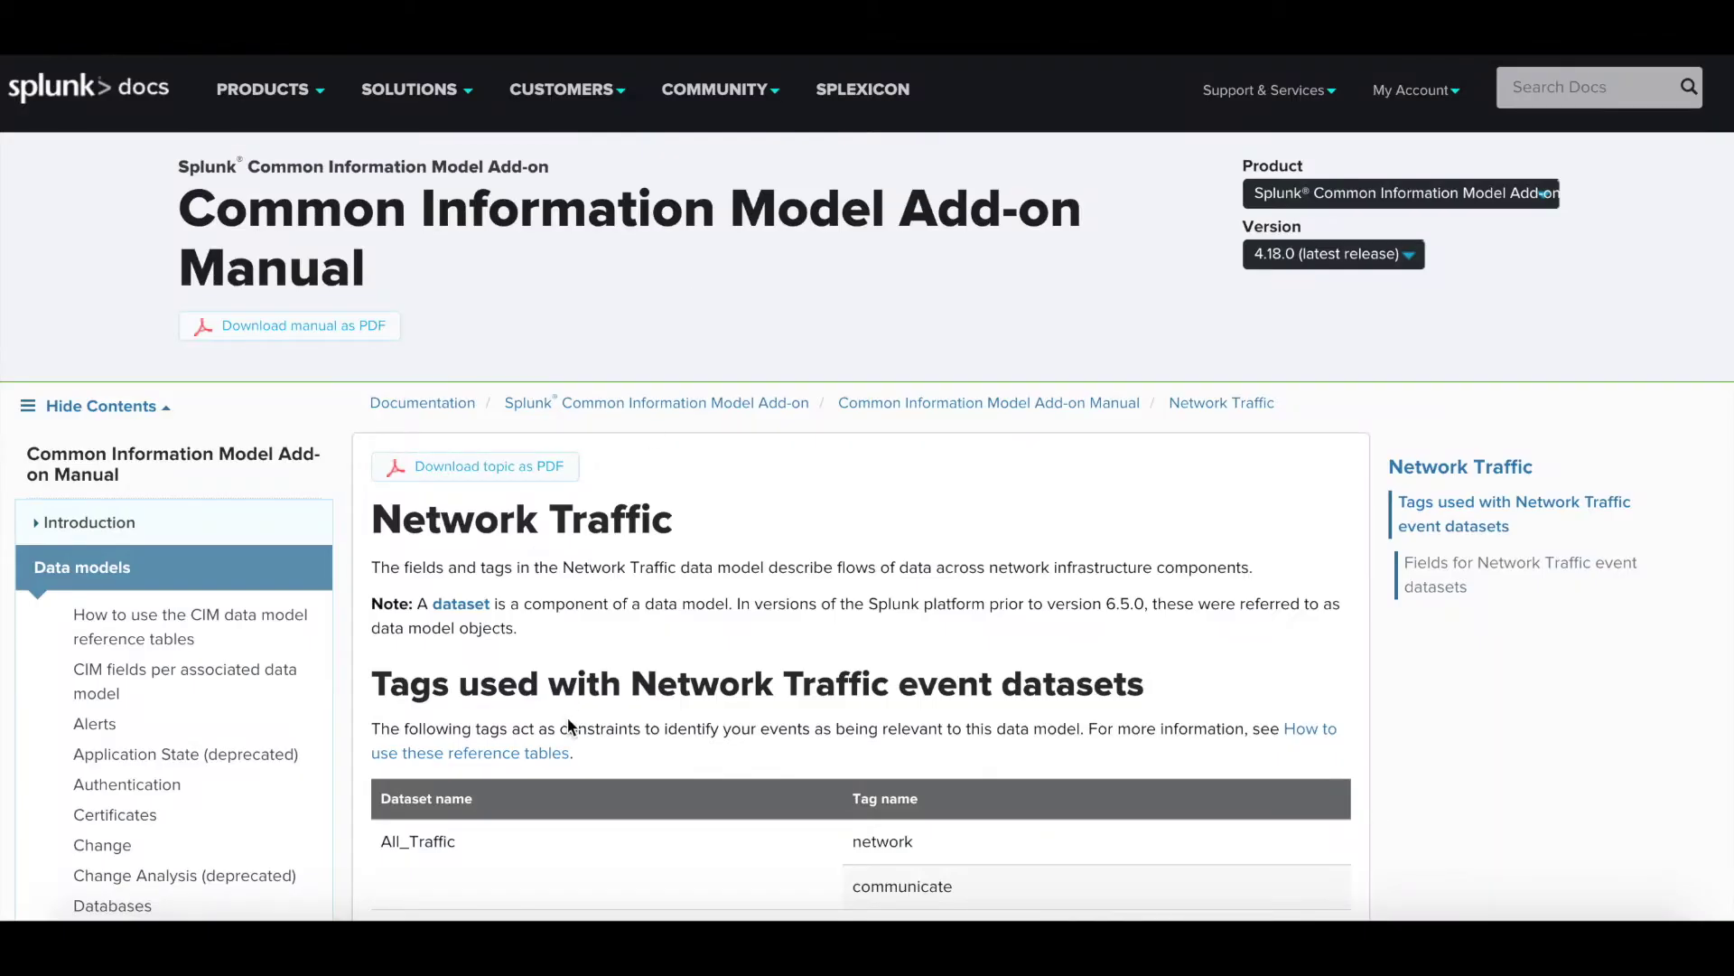
pyautogui.scroll(-4, 569, 720)
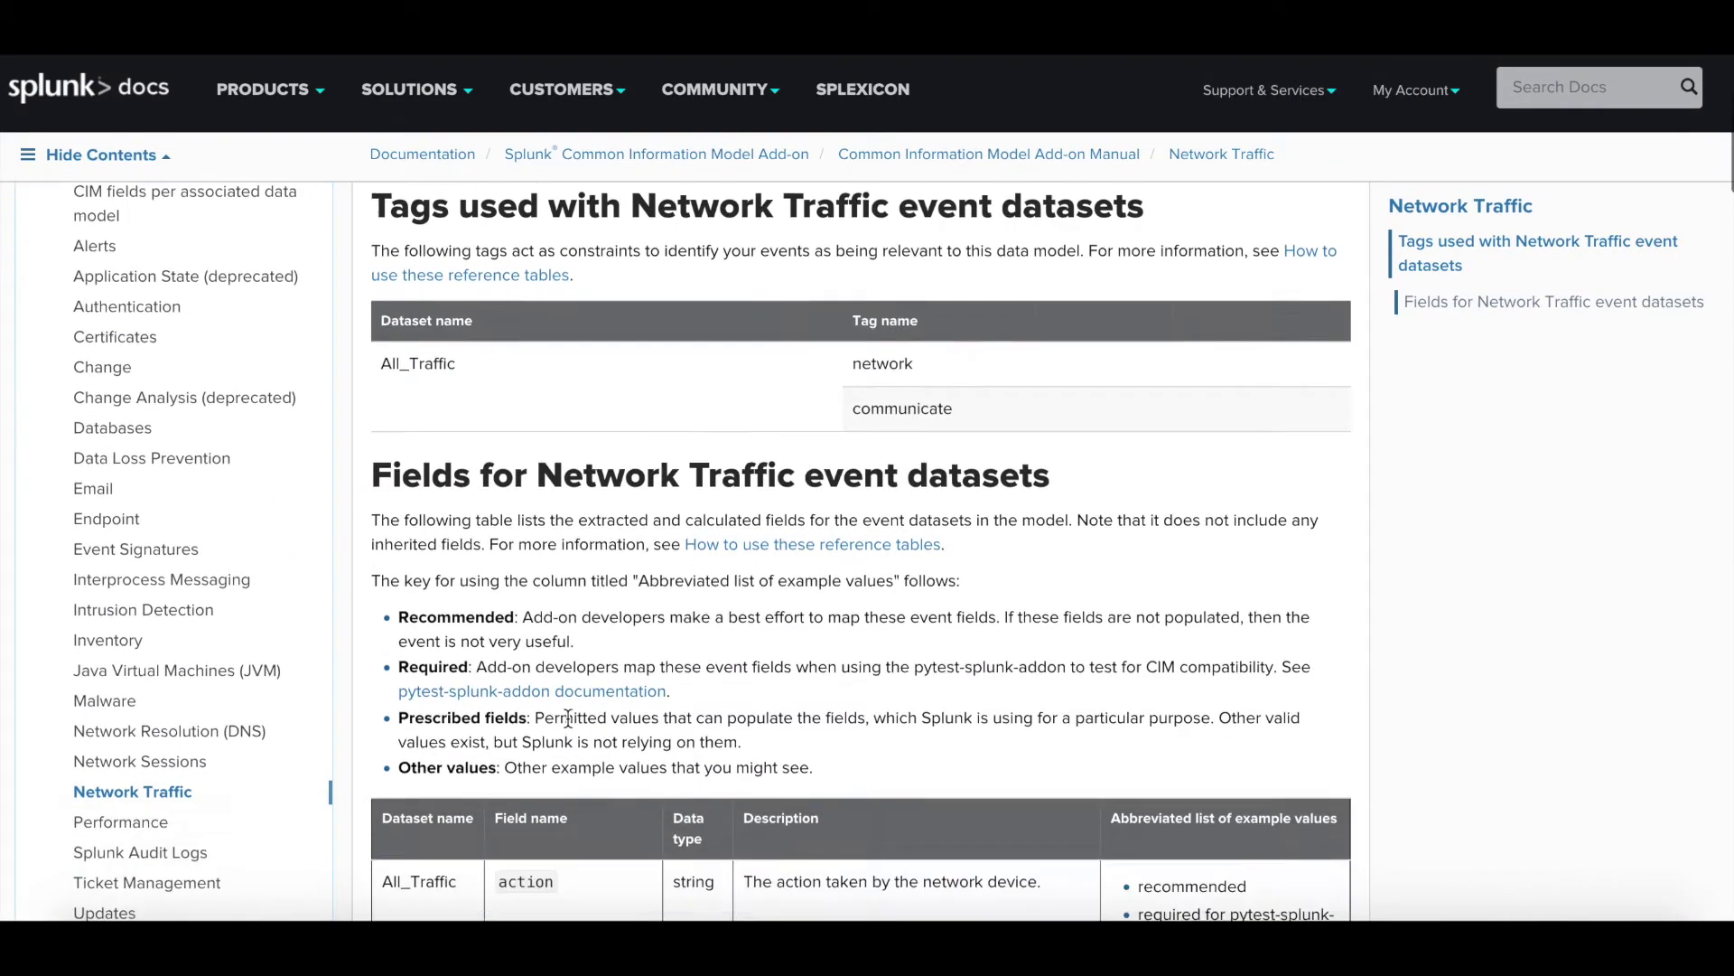
pyautogui.scroll(-3, 568, 718)
pyautogui.scroll(-4, 539, 795)
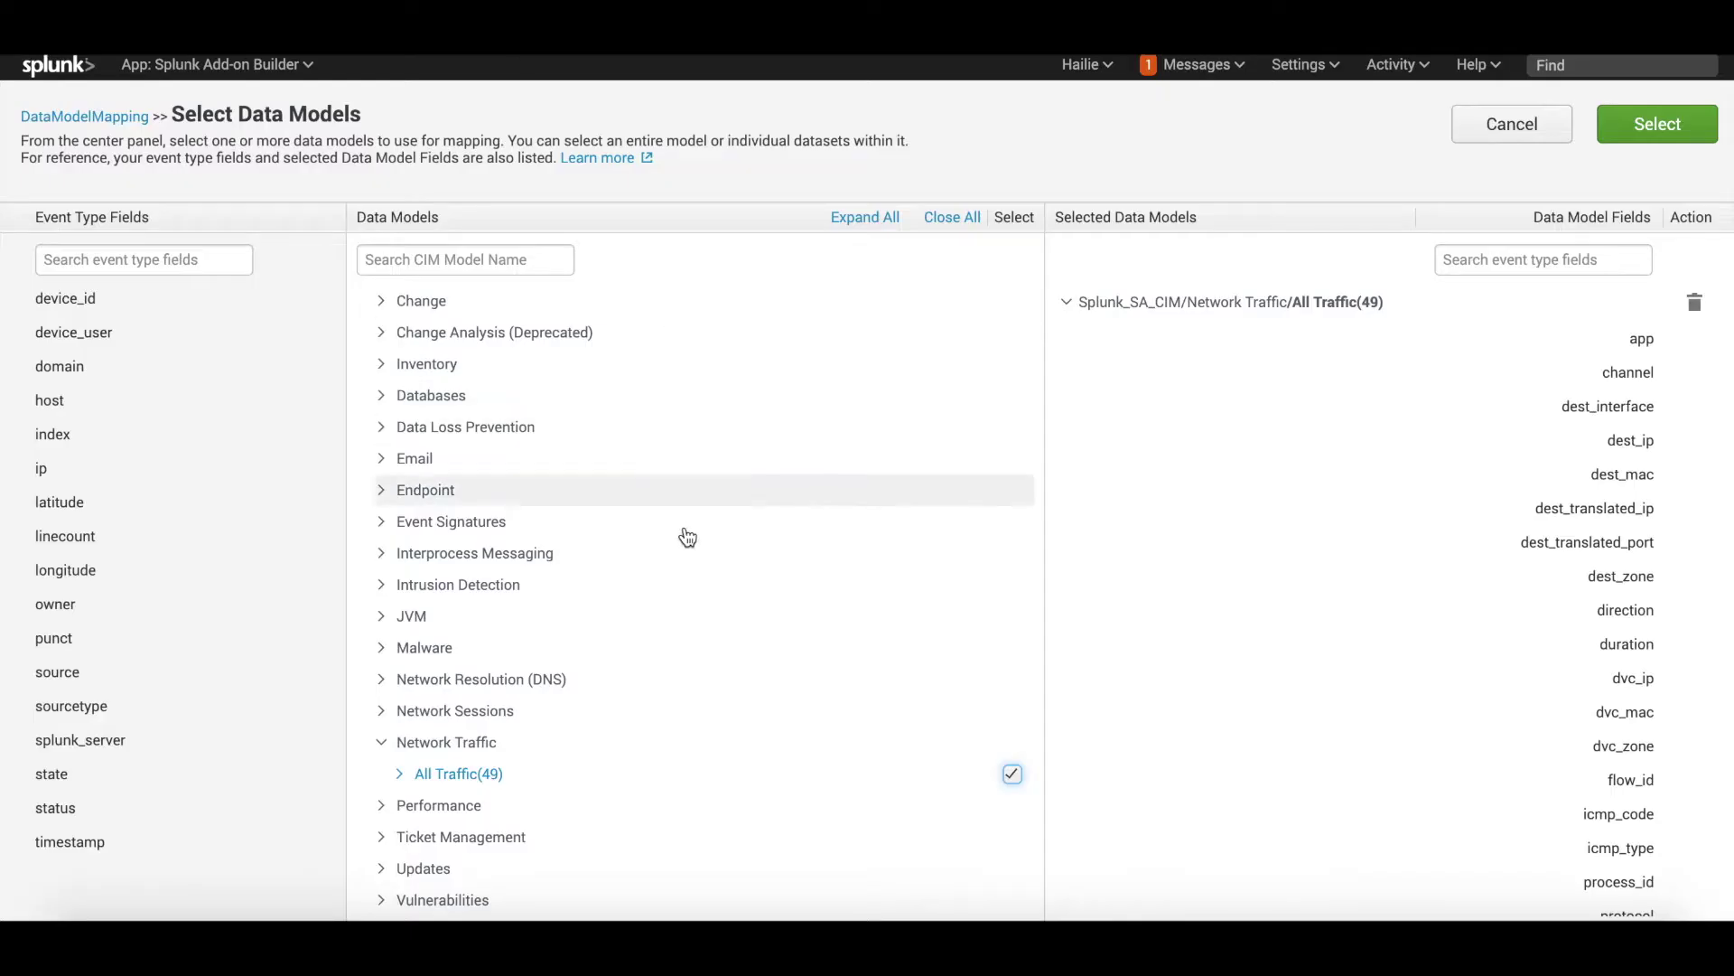
# Confirm All Traffic as the data model and save a FIELDALIAS mapping lunchdemo owner to user
pyautogui.click(1661, 135)
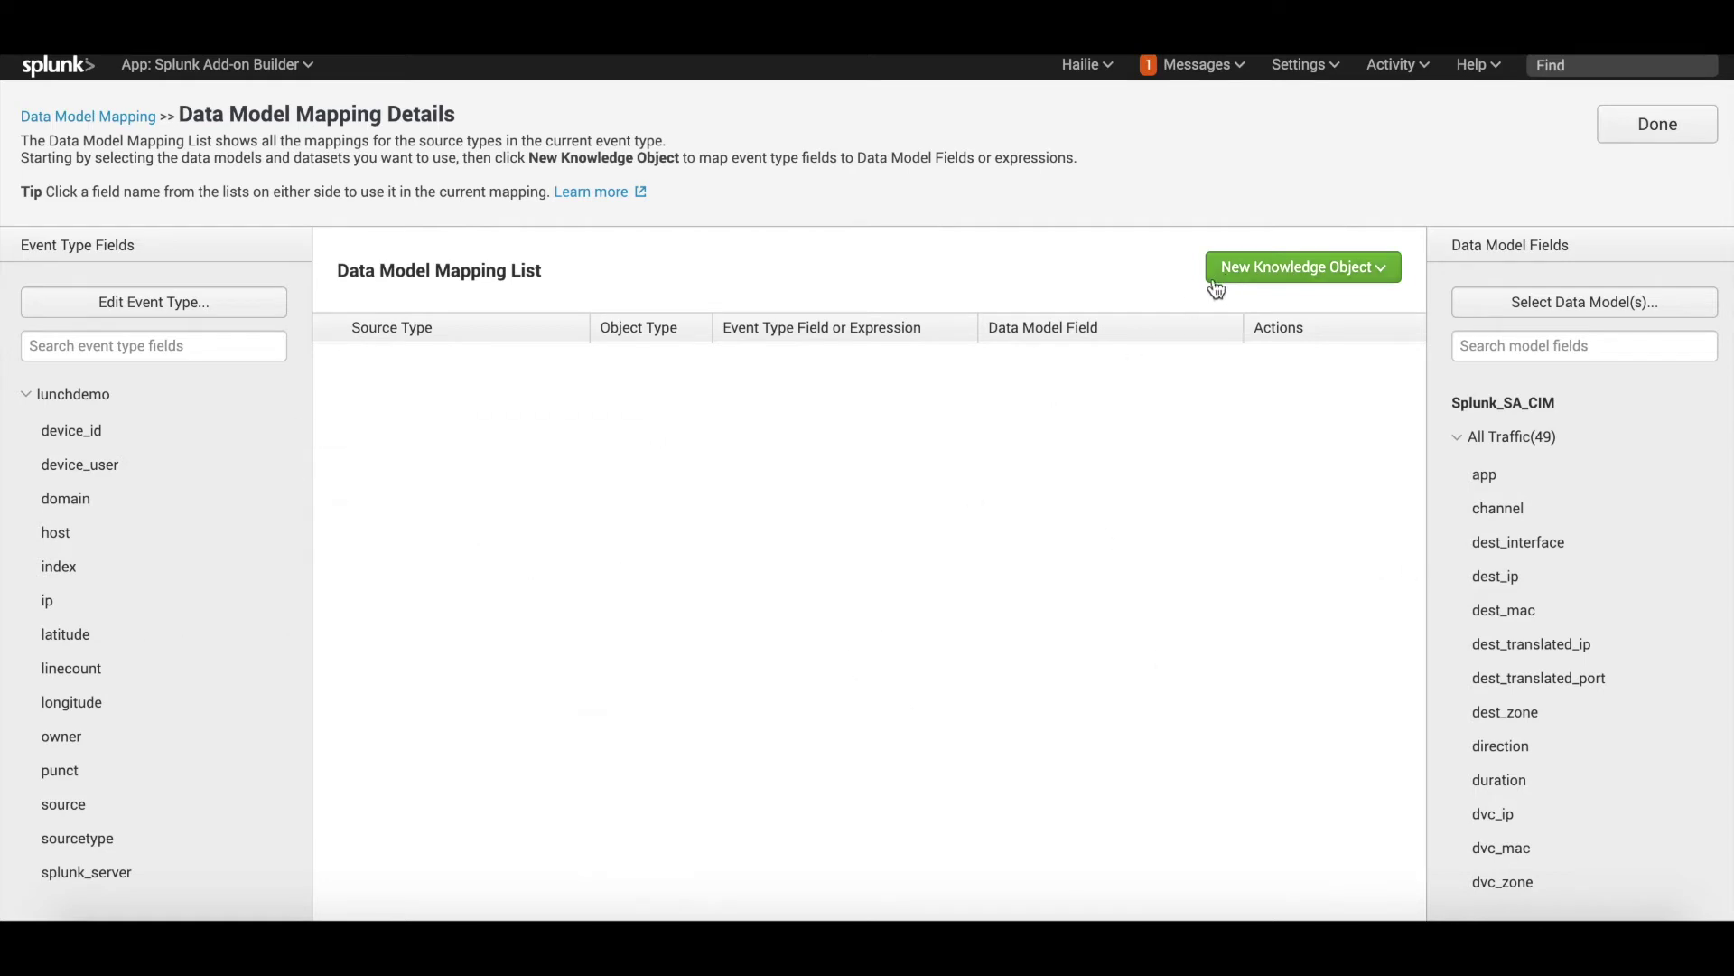
pyautogui.click(1291, 271)
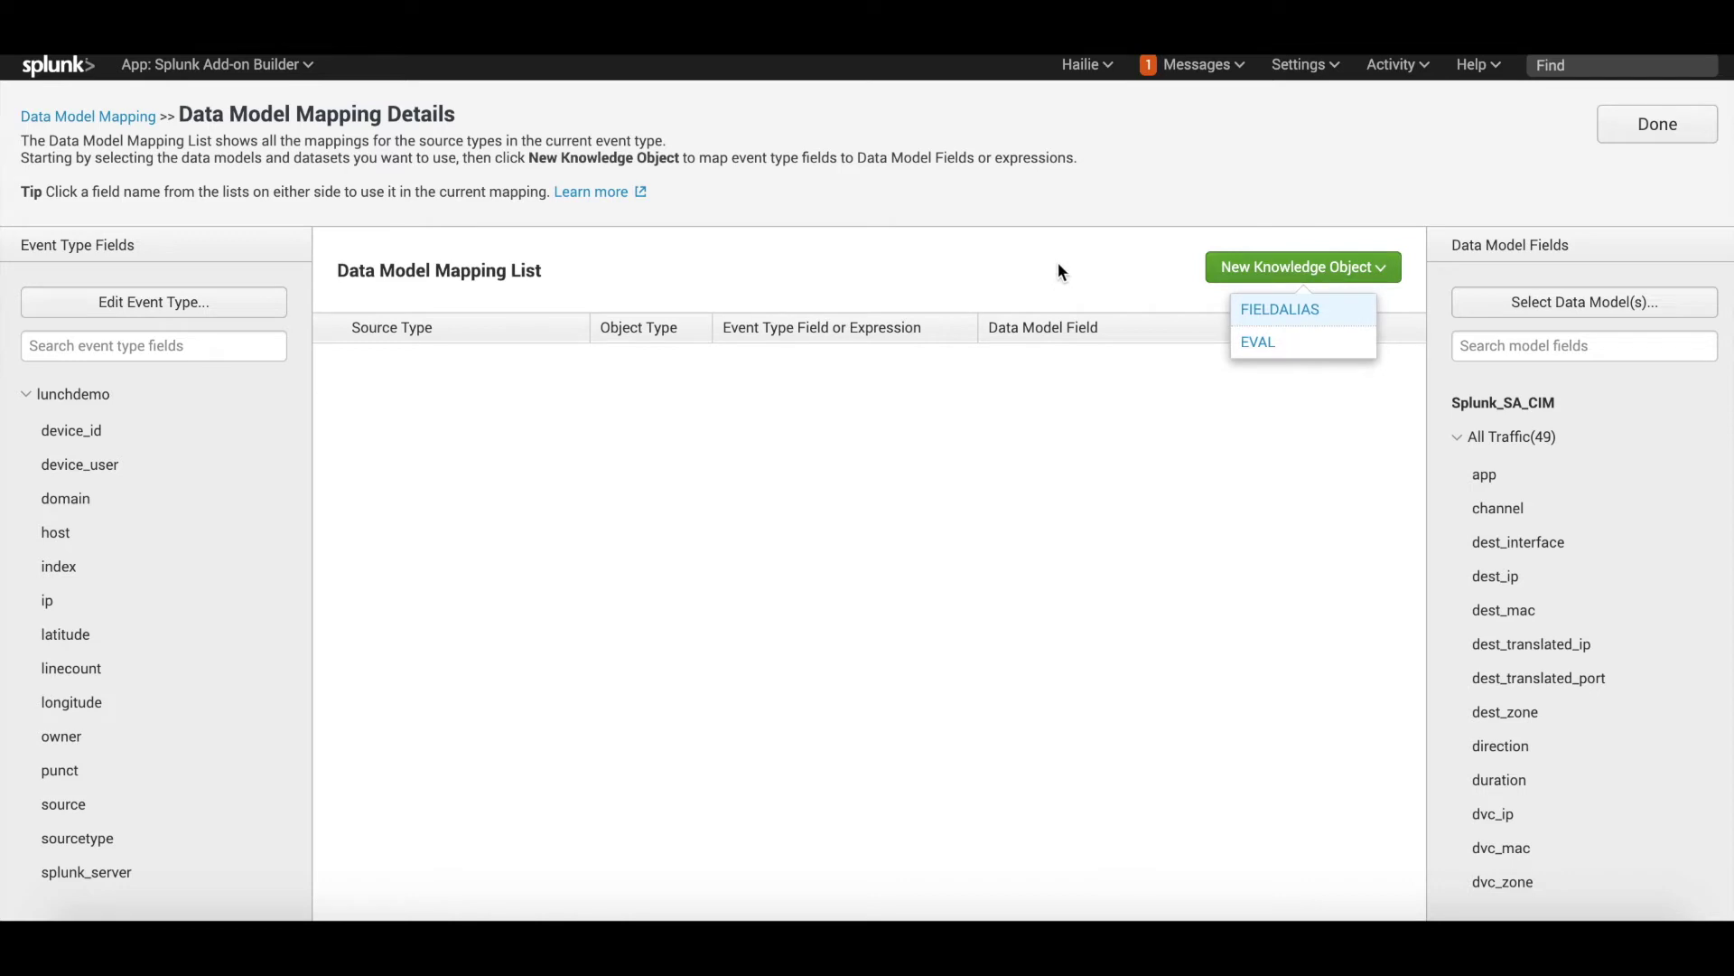
pyautogui.click(1283, 310)
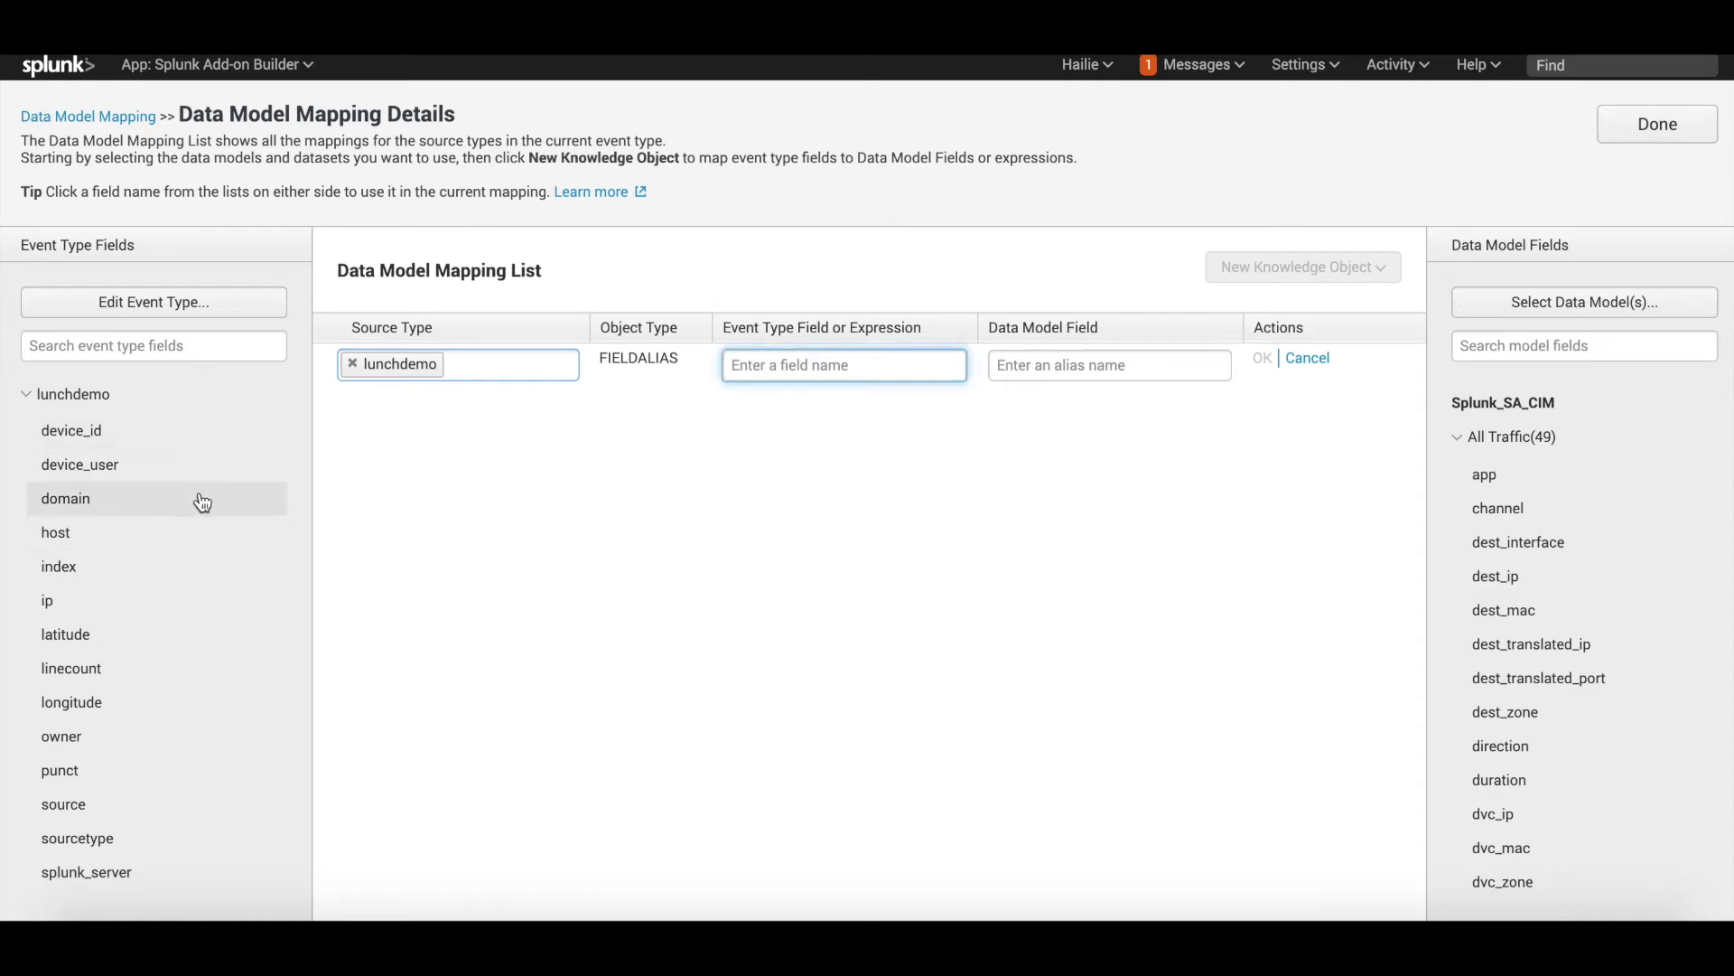
pyautogui.click(137, 741)
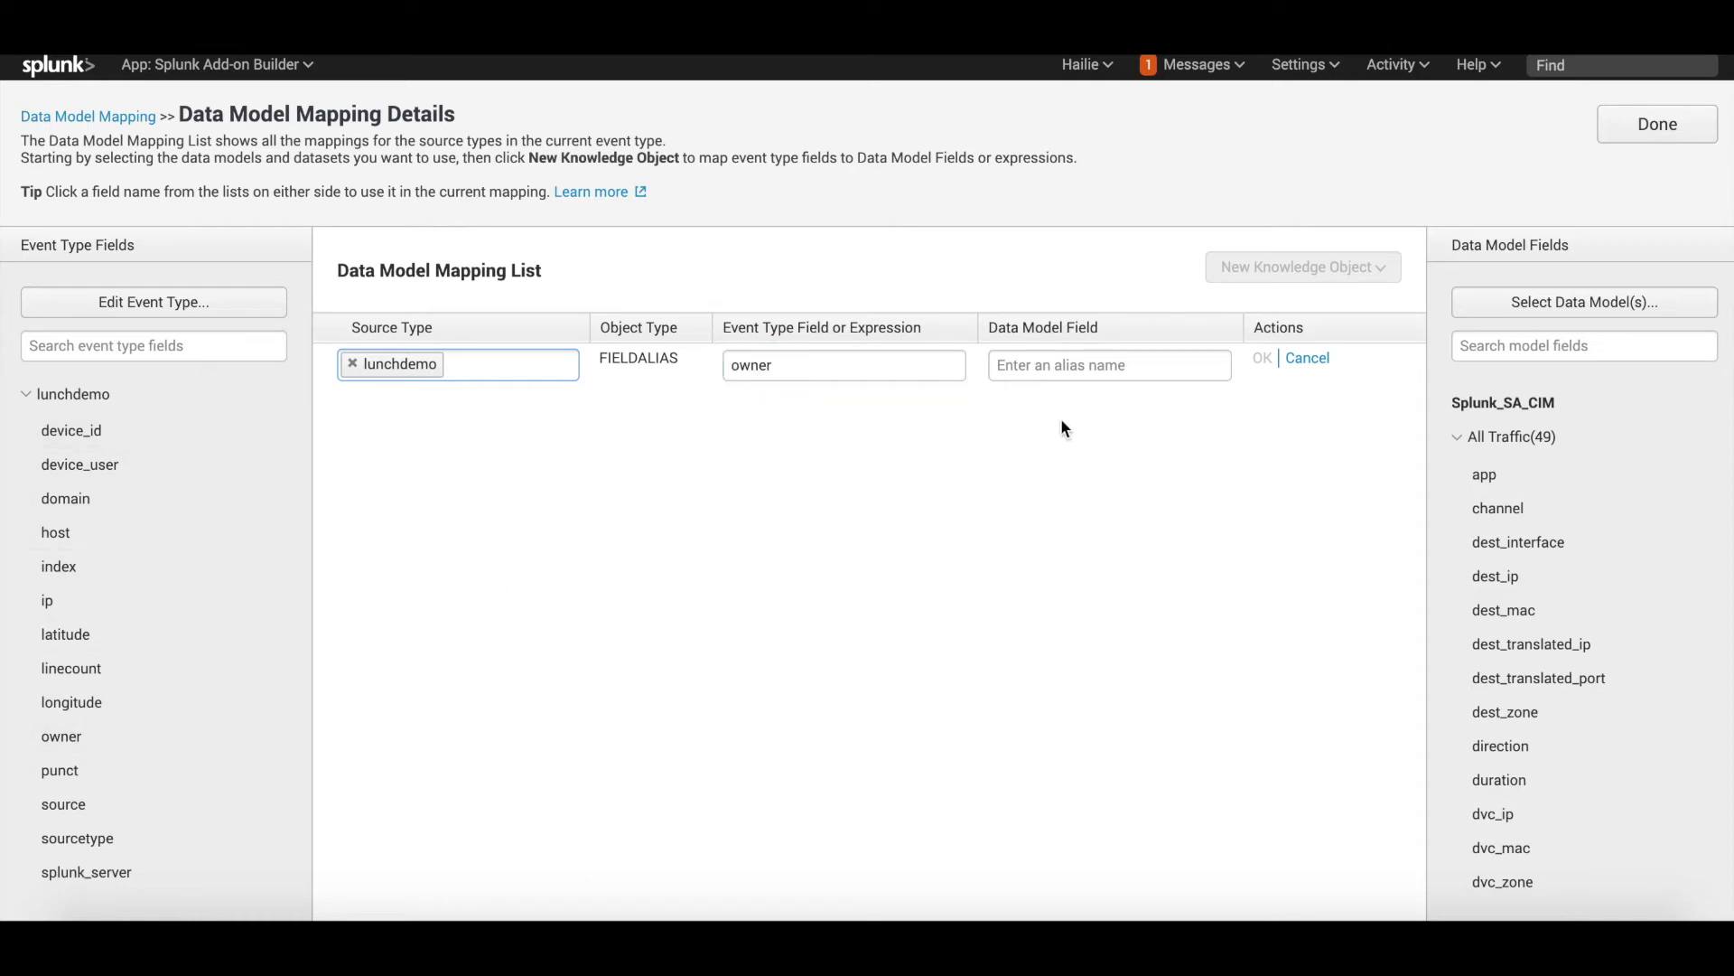
pyautogui.click(1064, 366)
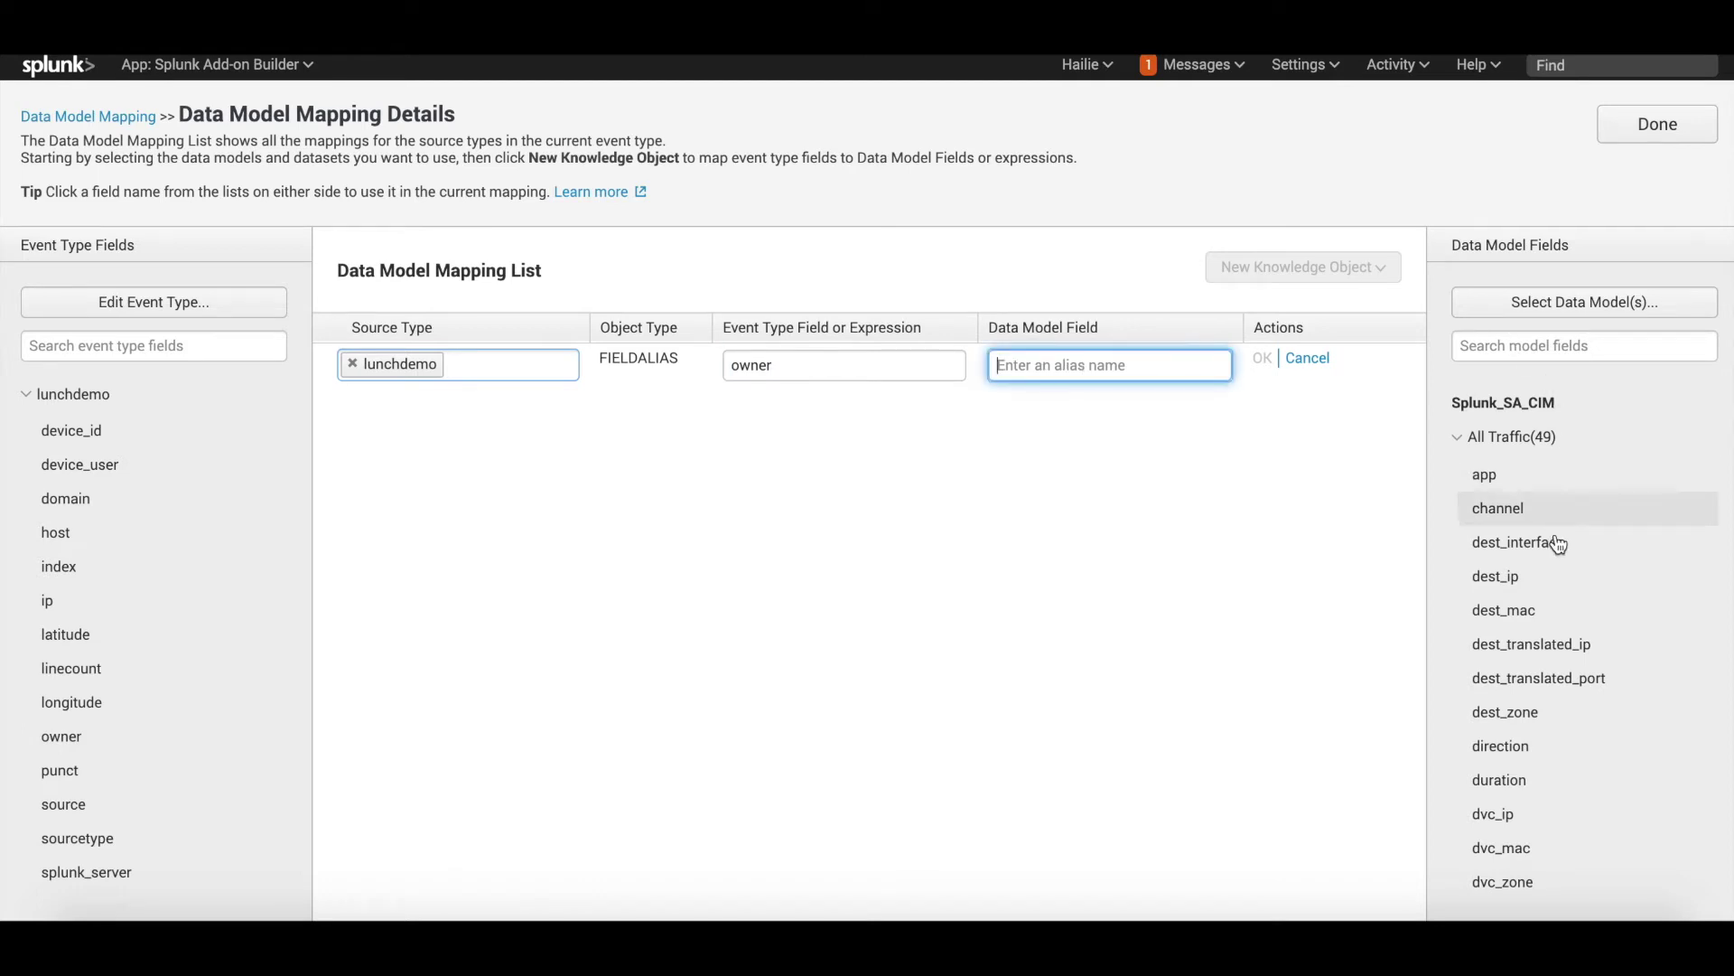
pyautogui.scroll(-6, 1570, 697)
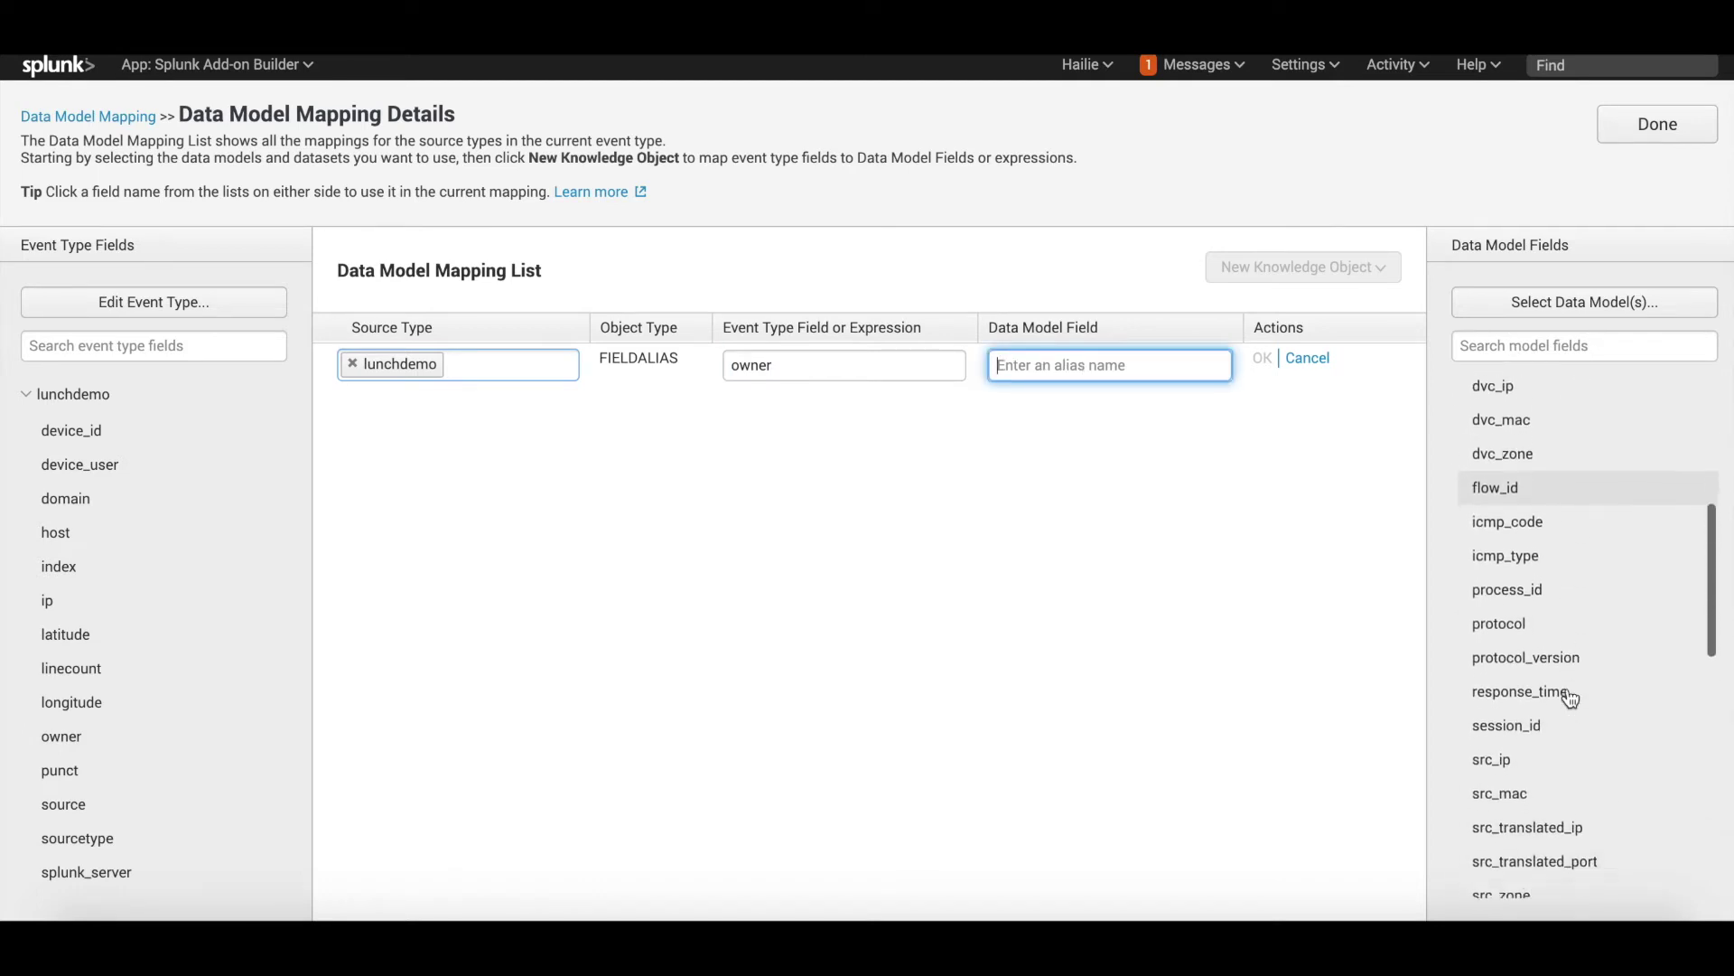
pyautogui.scroll(-6, 1570, 697)
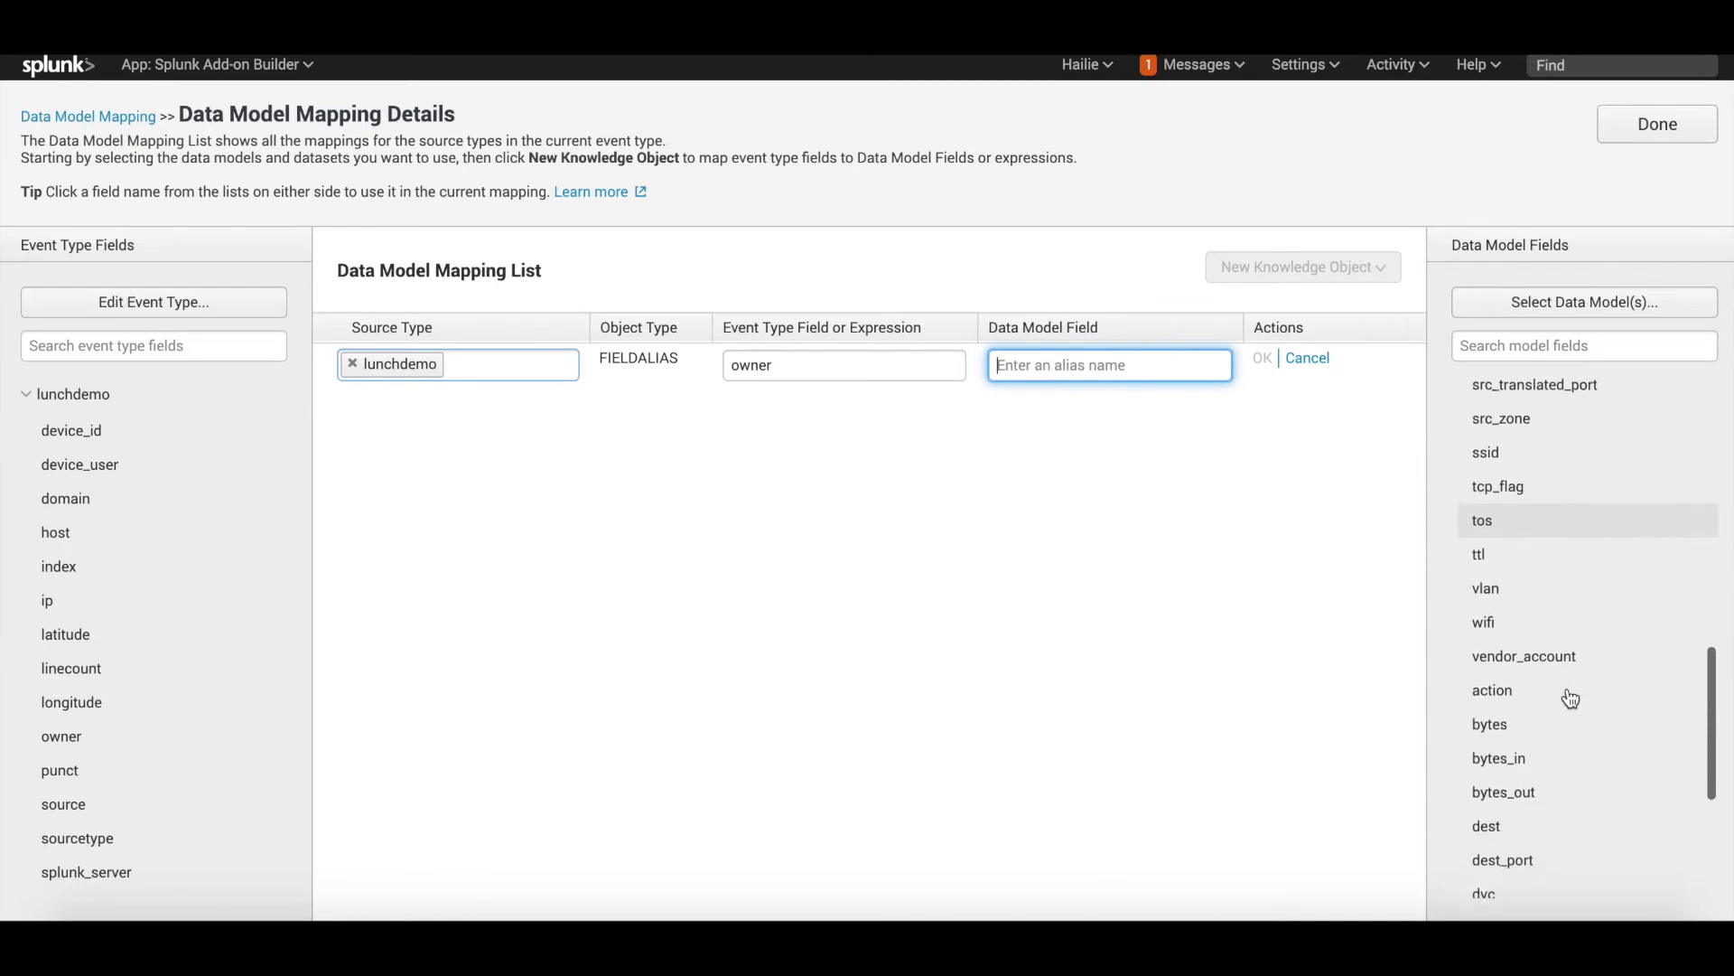
pyautogui.scroll(-5, 1570, 698)
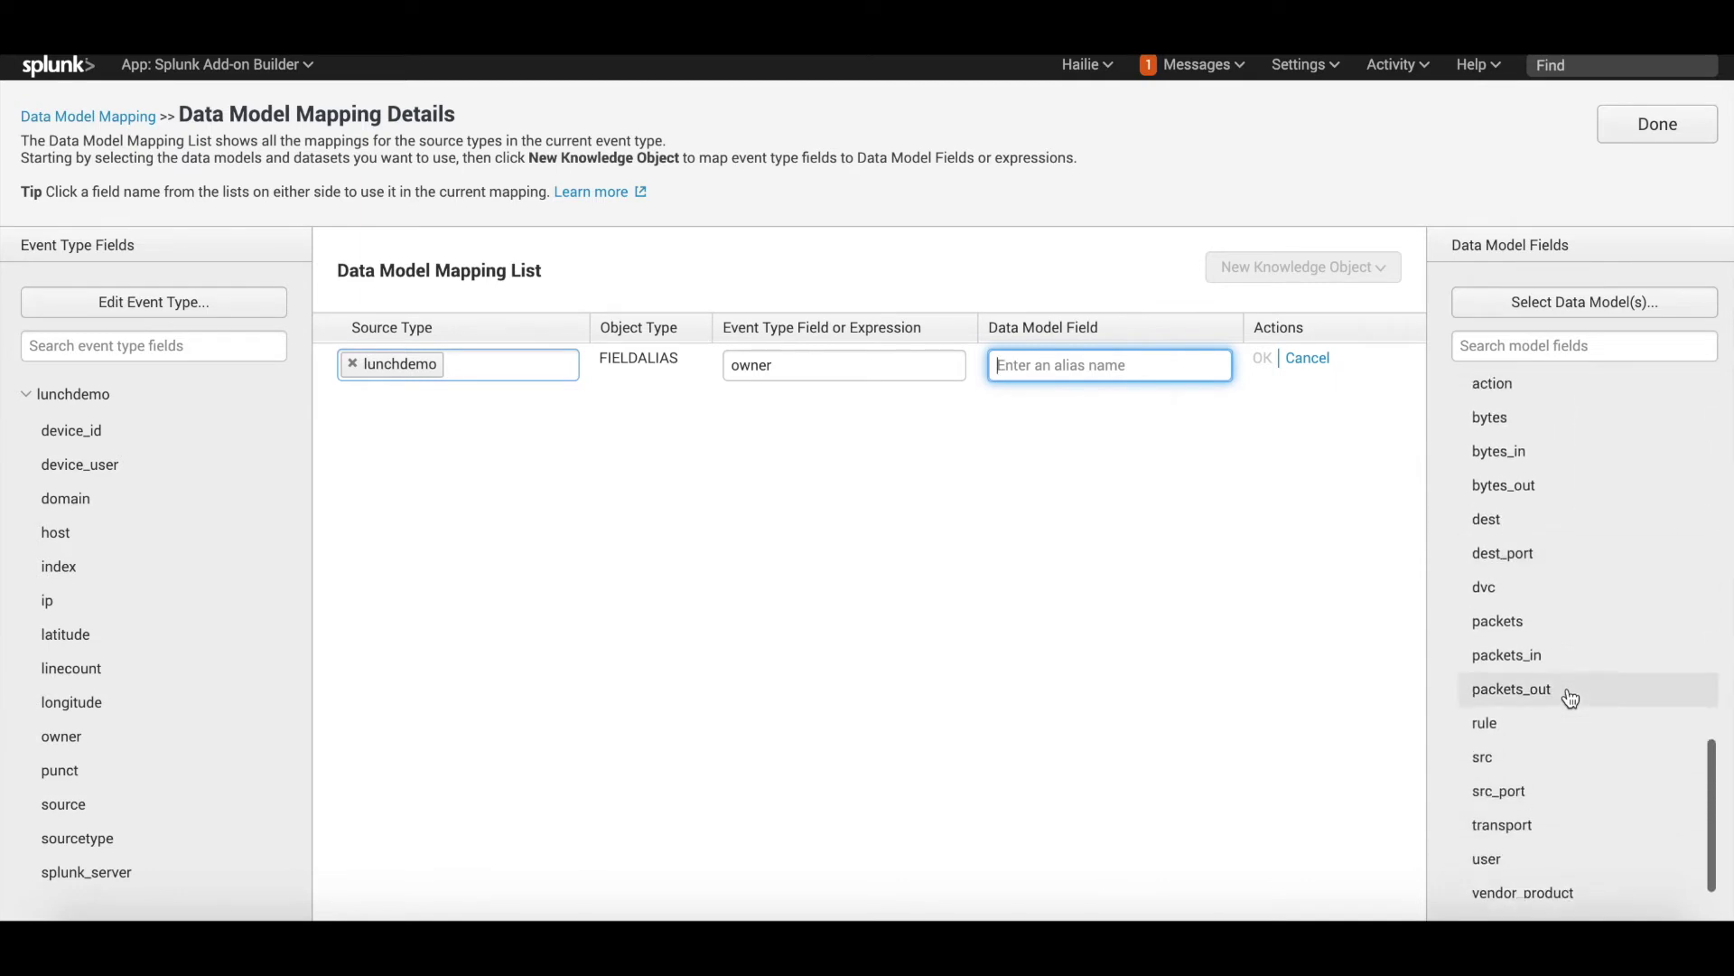
pyautogui.click(1508, 868)
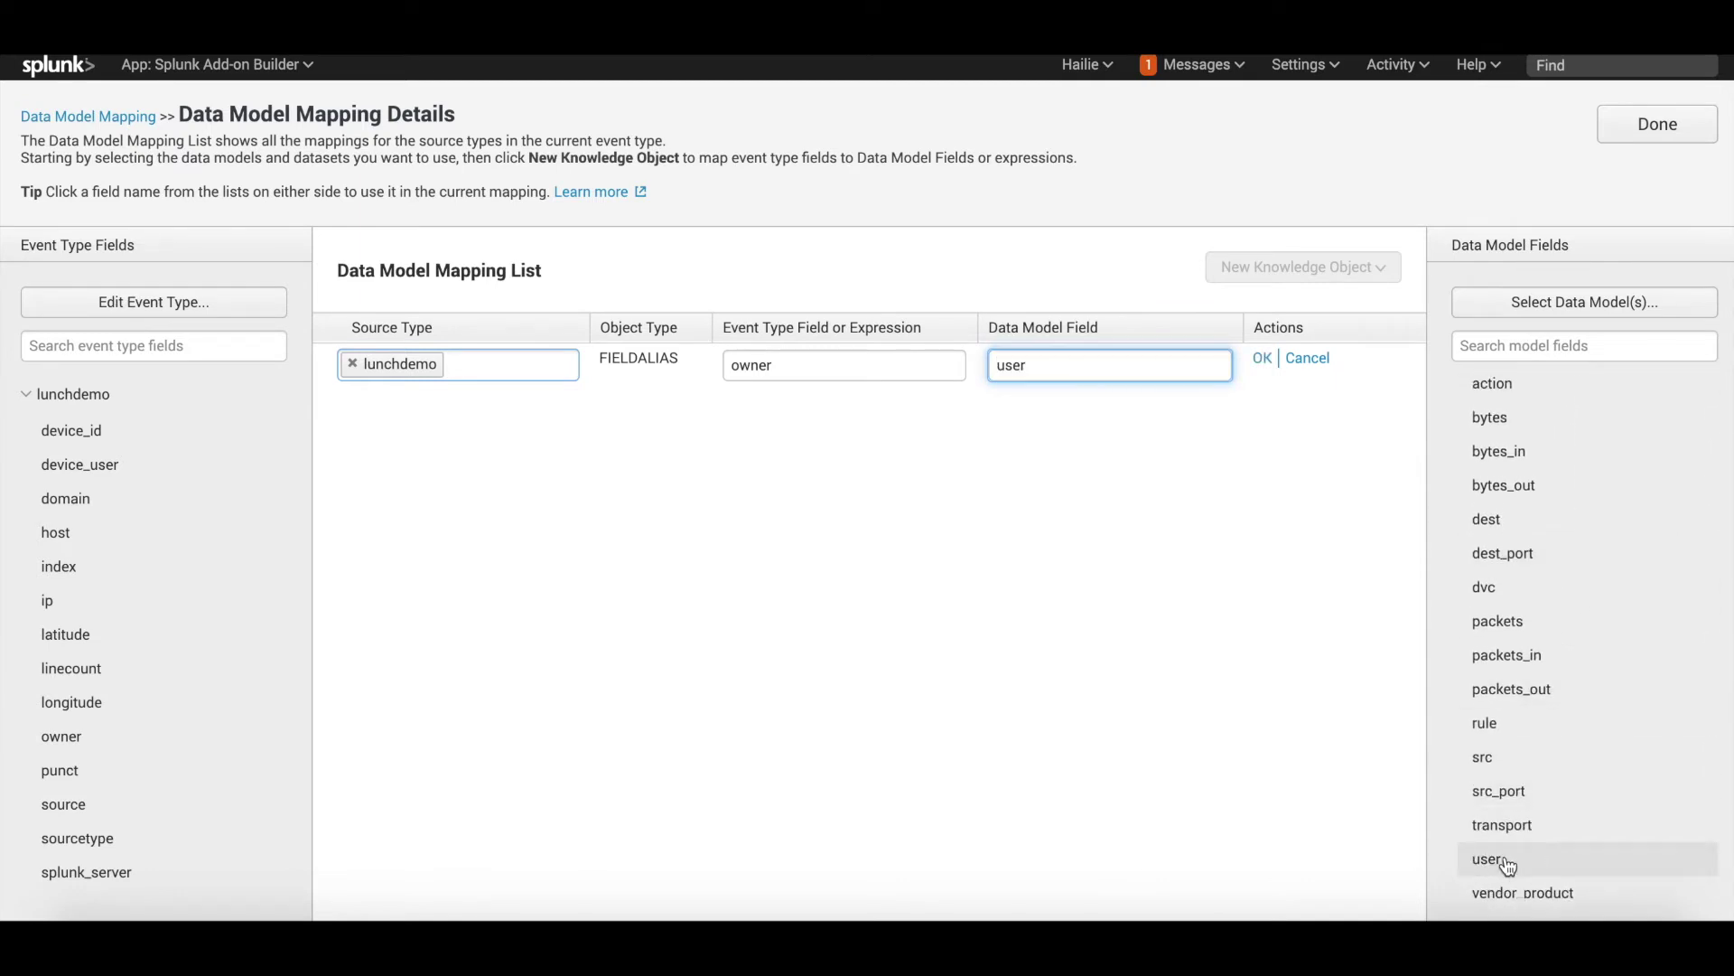
pyautogui.click(1262, 358)
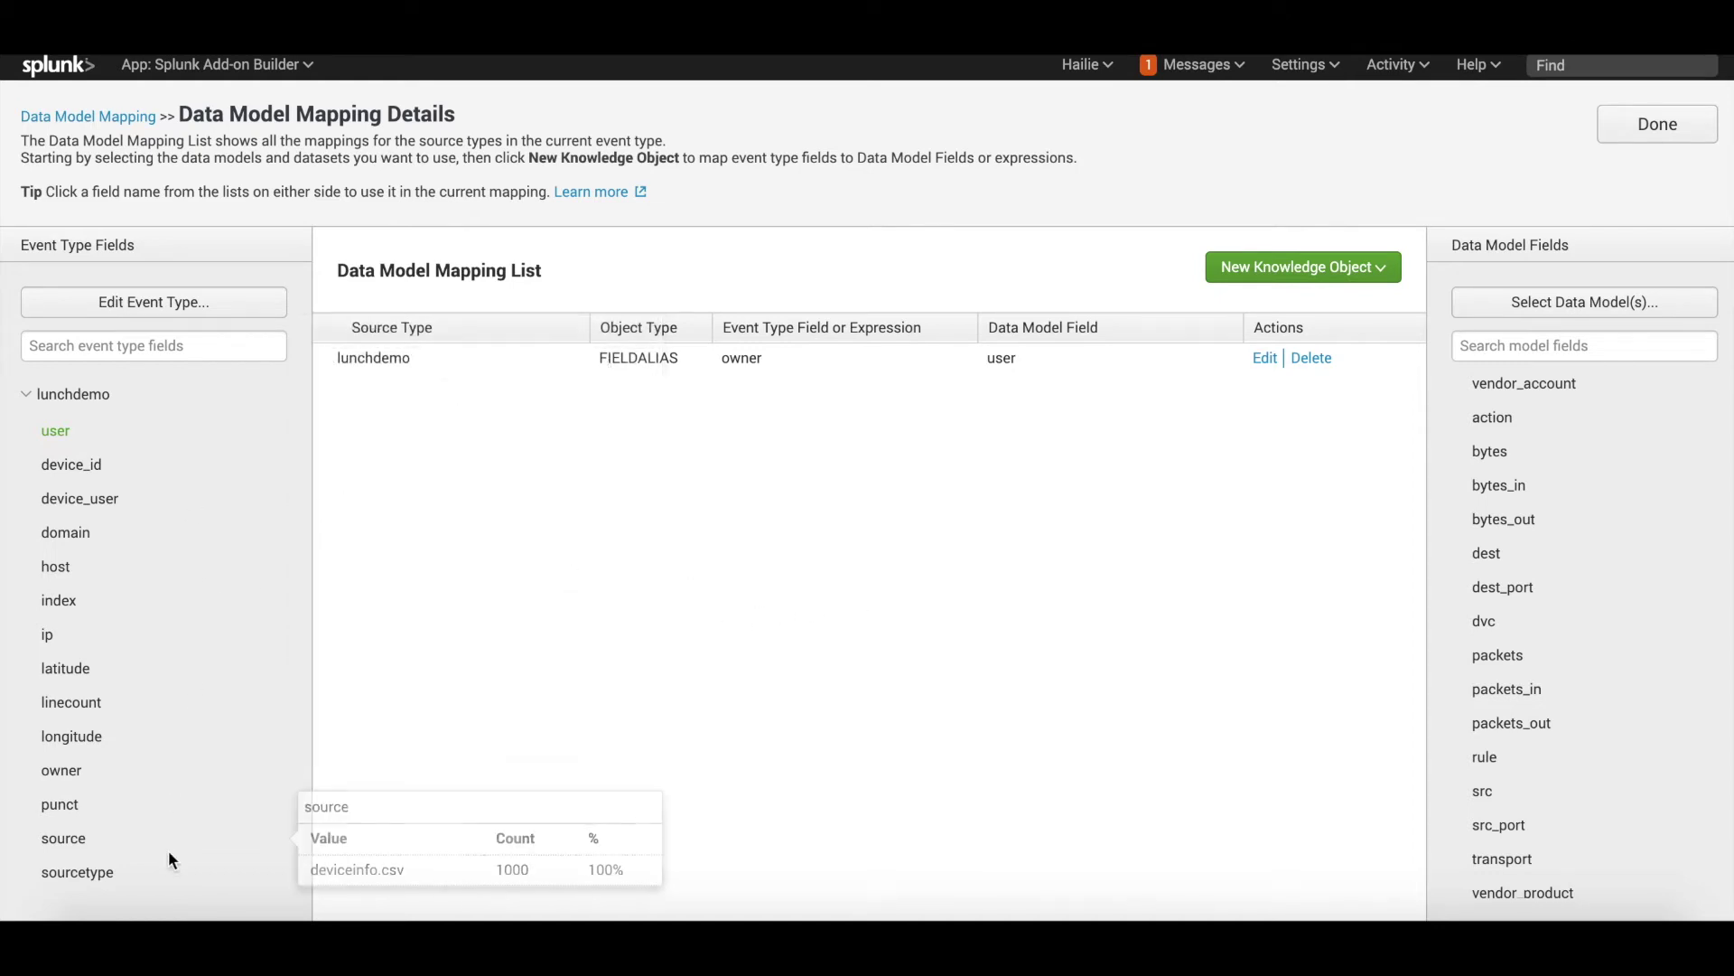
# Save a second FIELDALIAS mapping the lunchdemo ip field to src
pyautogui.moveTo(166, 787)
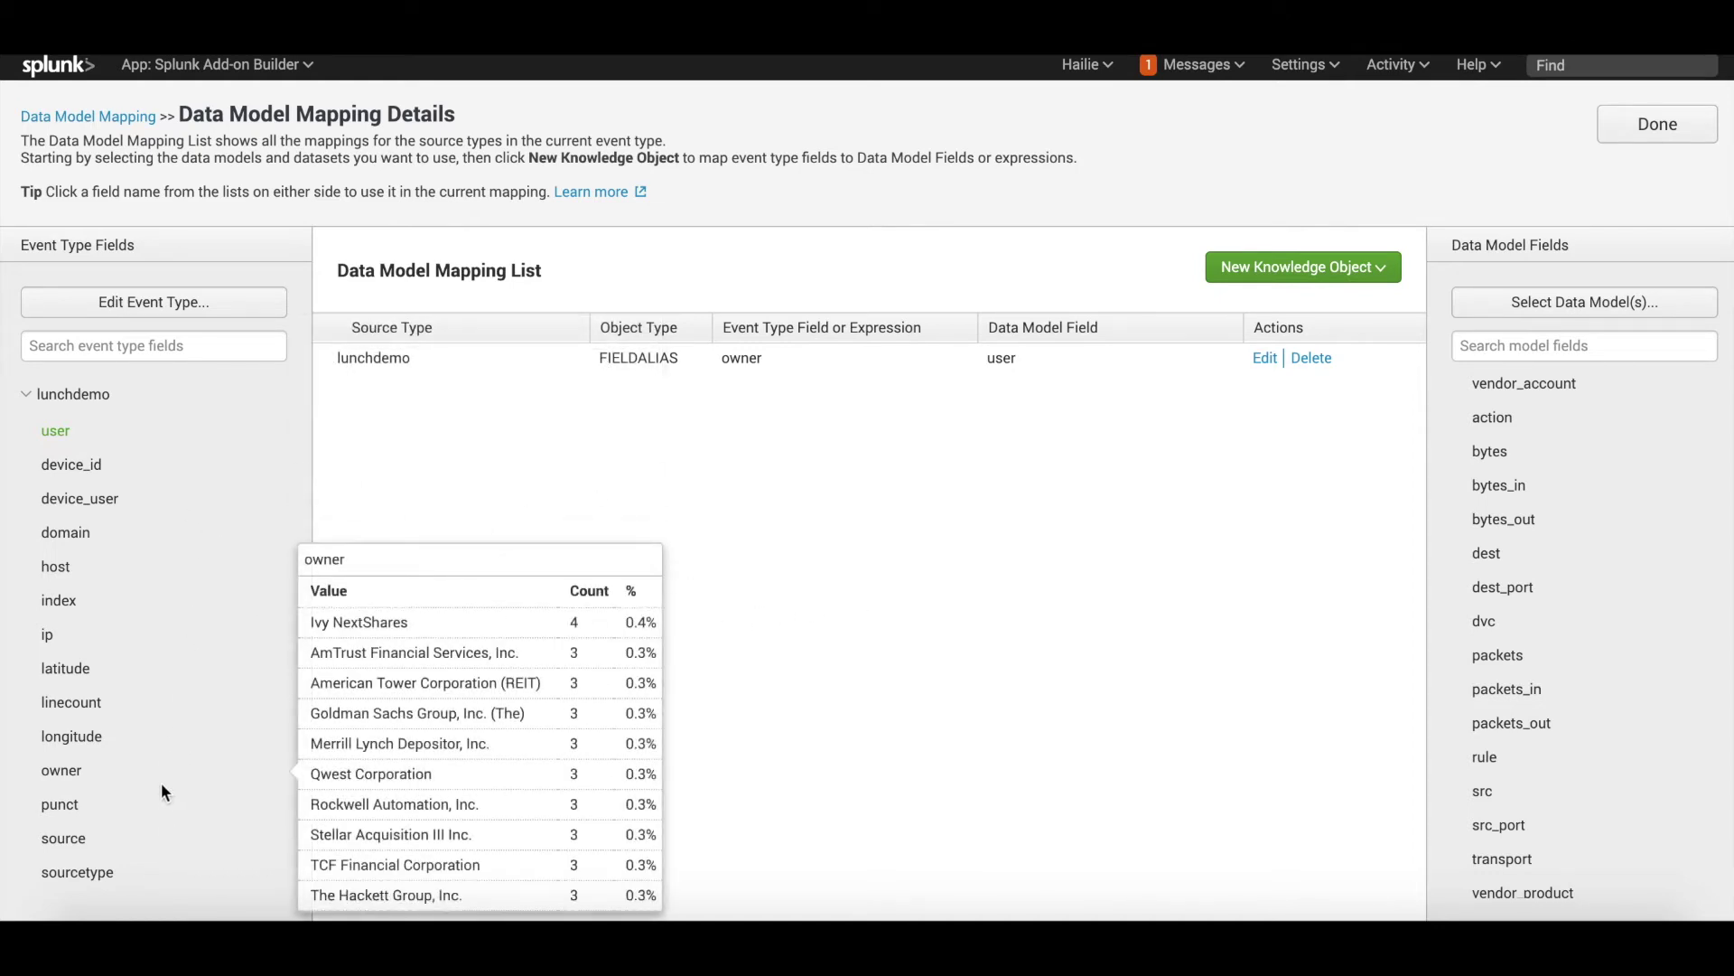
pyautogui.moveTo(162, 499)
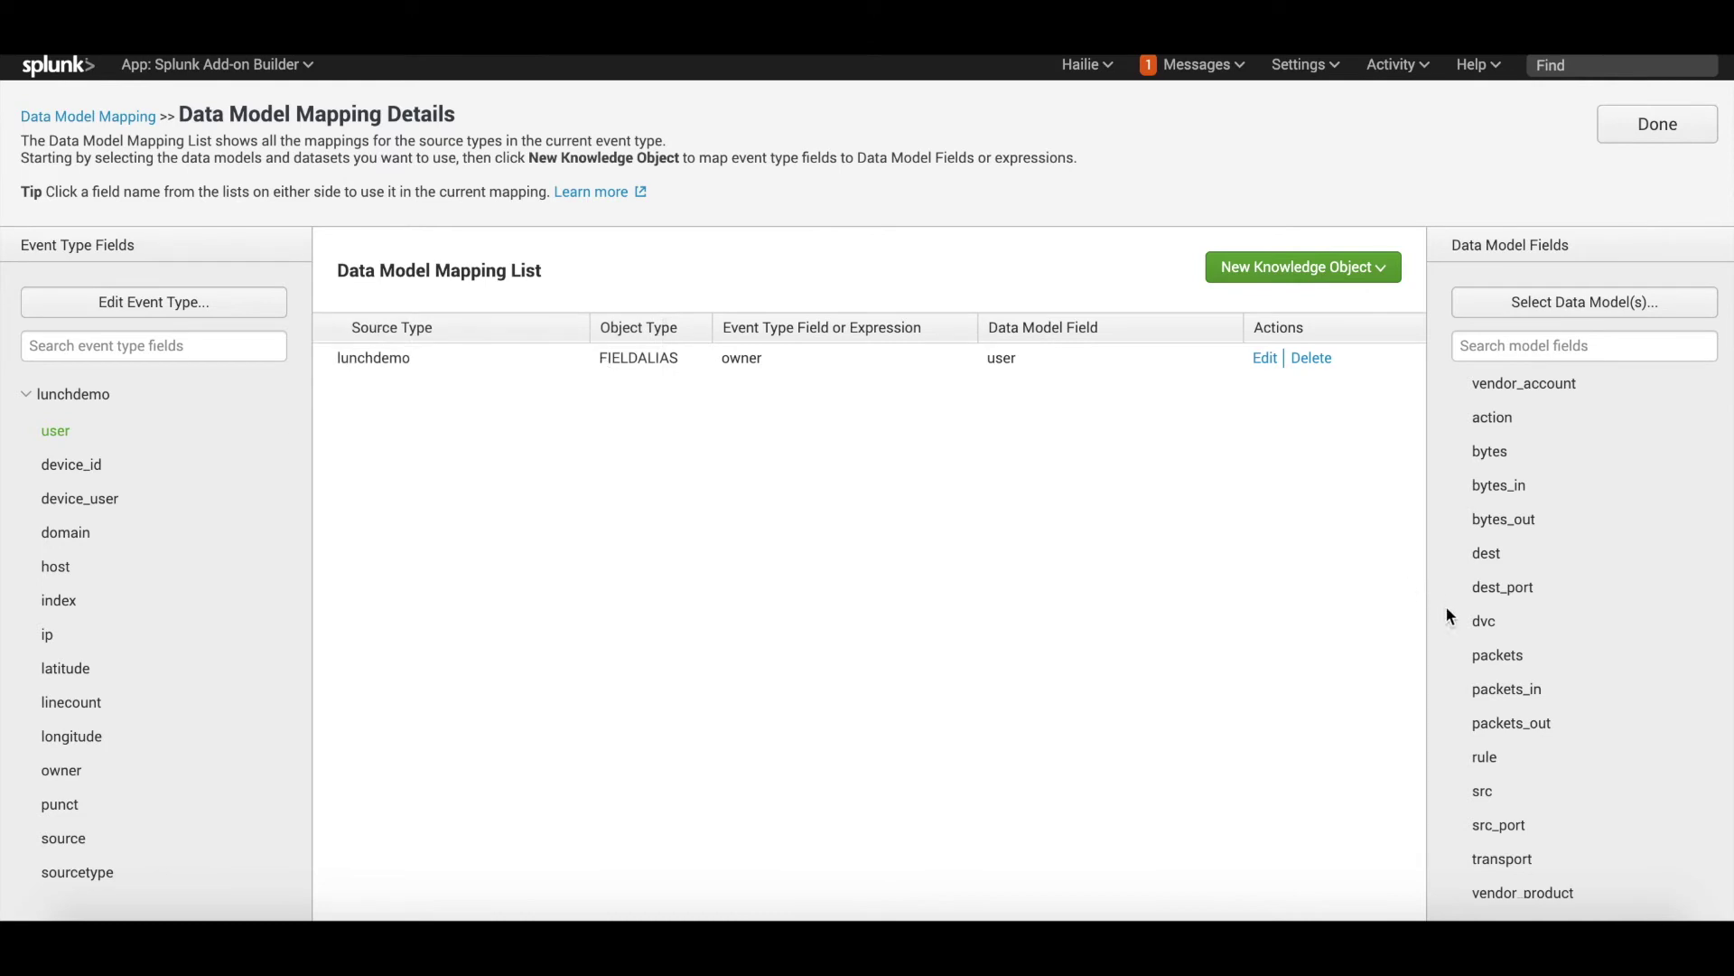
pyautogui.click(1294, 267)
pyautogui.click(1256, 309)
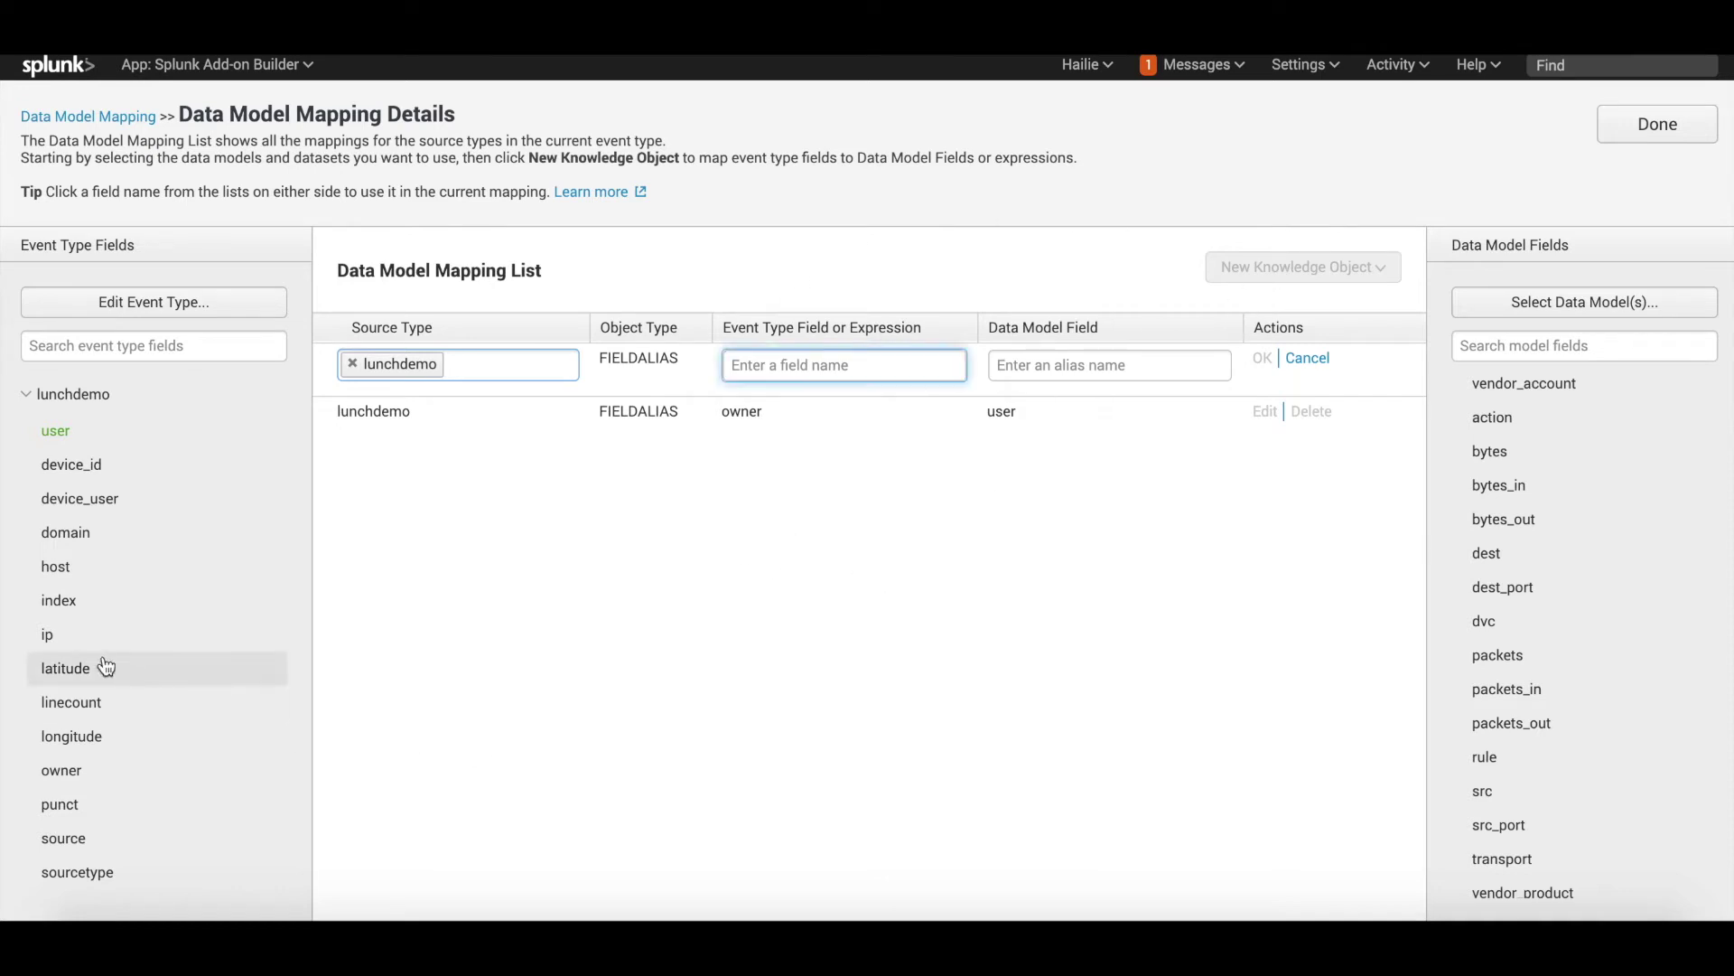
pyautogui.click(75, 637)
pyautogui.click(1179, 361)
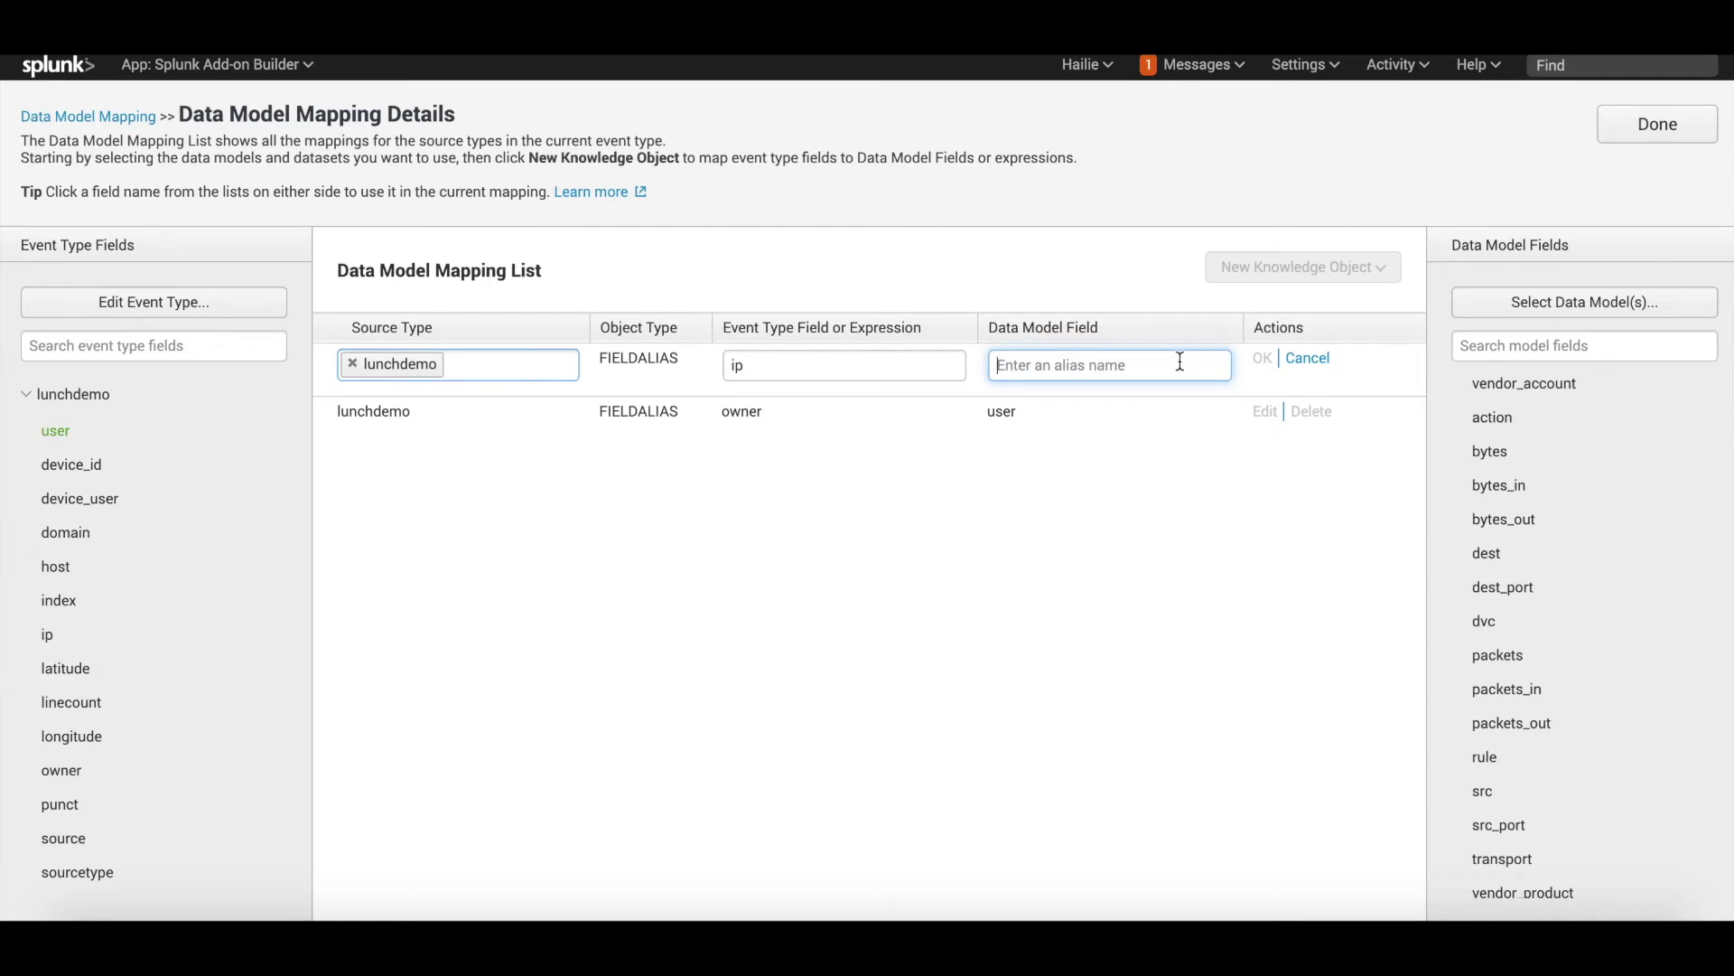
pyautogui.click(1517, 795)
pyautogui.click(1263, 361)
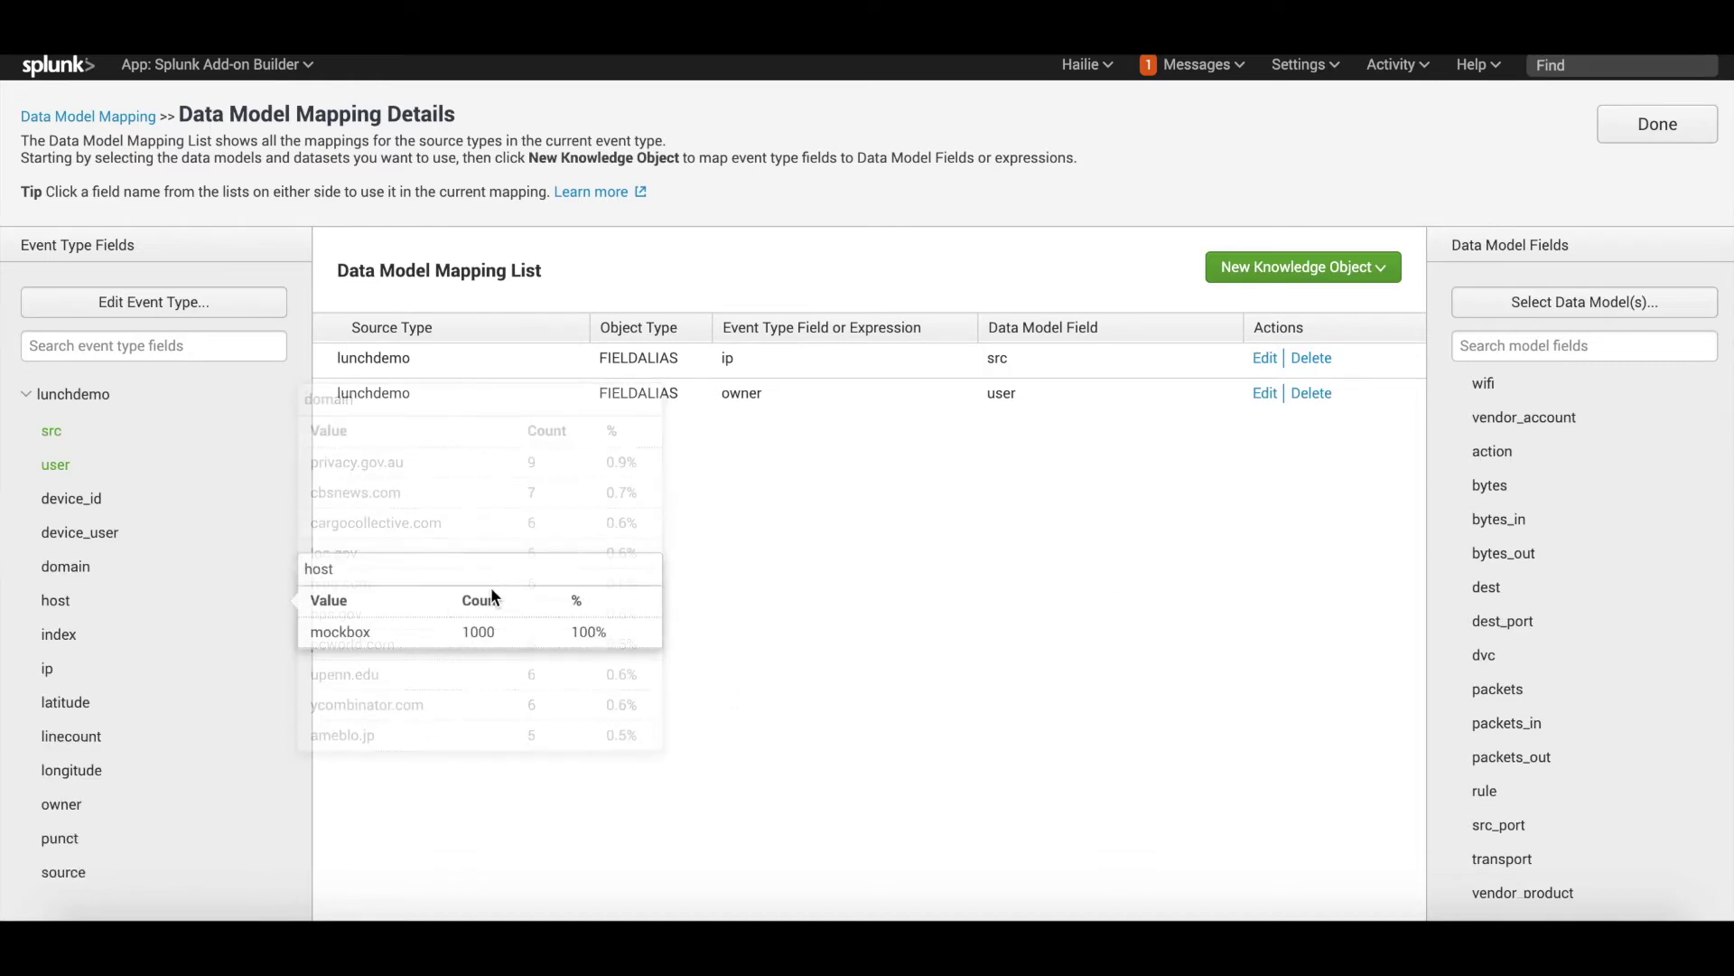
# Scroll through the mapping list to review the saved field aliases
pyautogui.moveTo(187, 804)
pyautogui.scroll(-1, 187, 810)
pyautogui.scroll(-1, 187, 810)
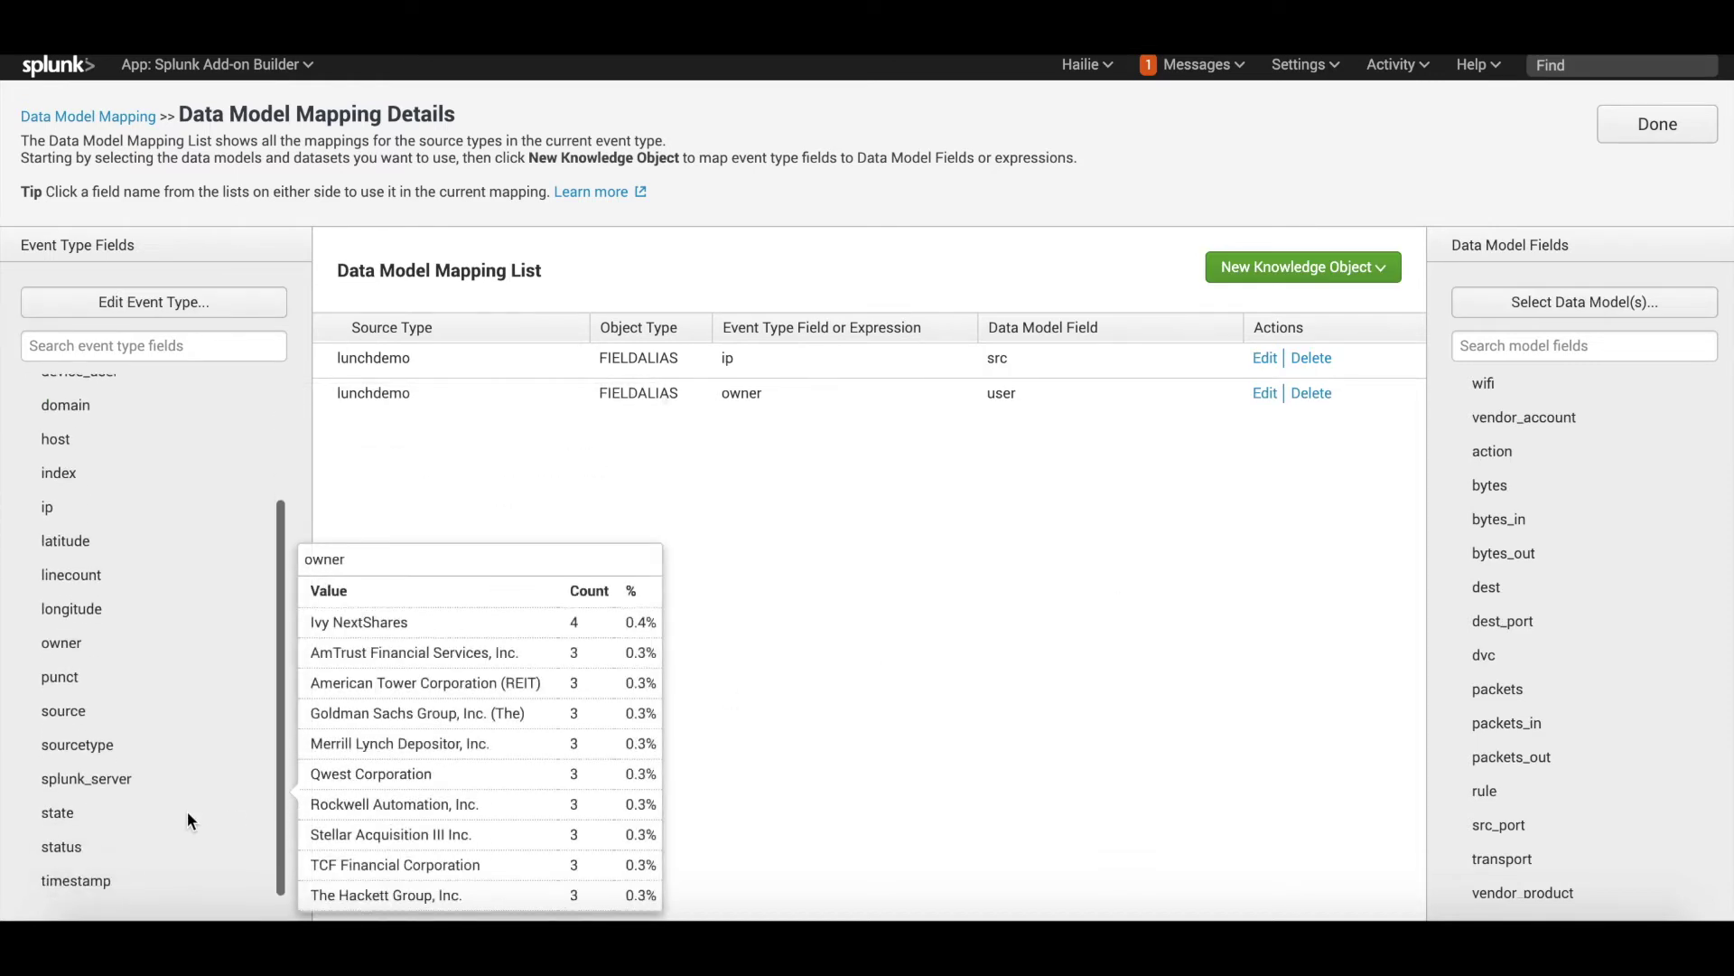
pyautogui.moveTo(193, 578)
pyautogui.scroll(2, 194, 578)
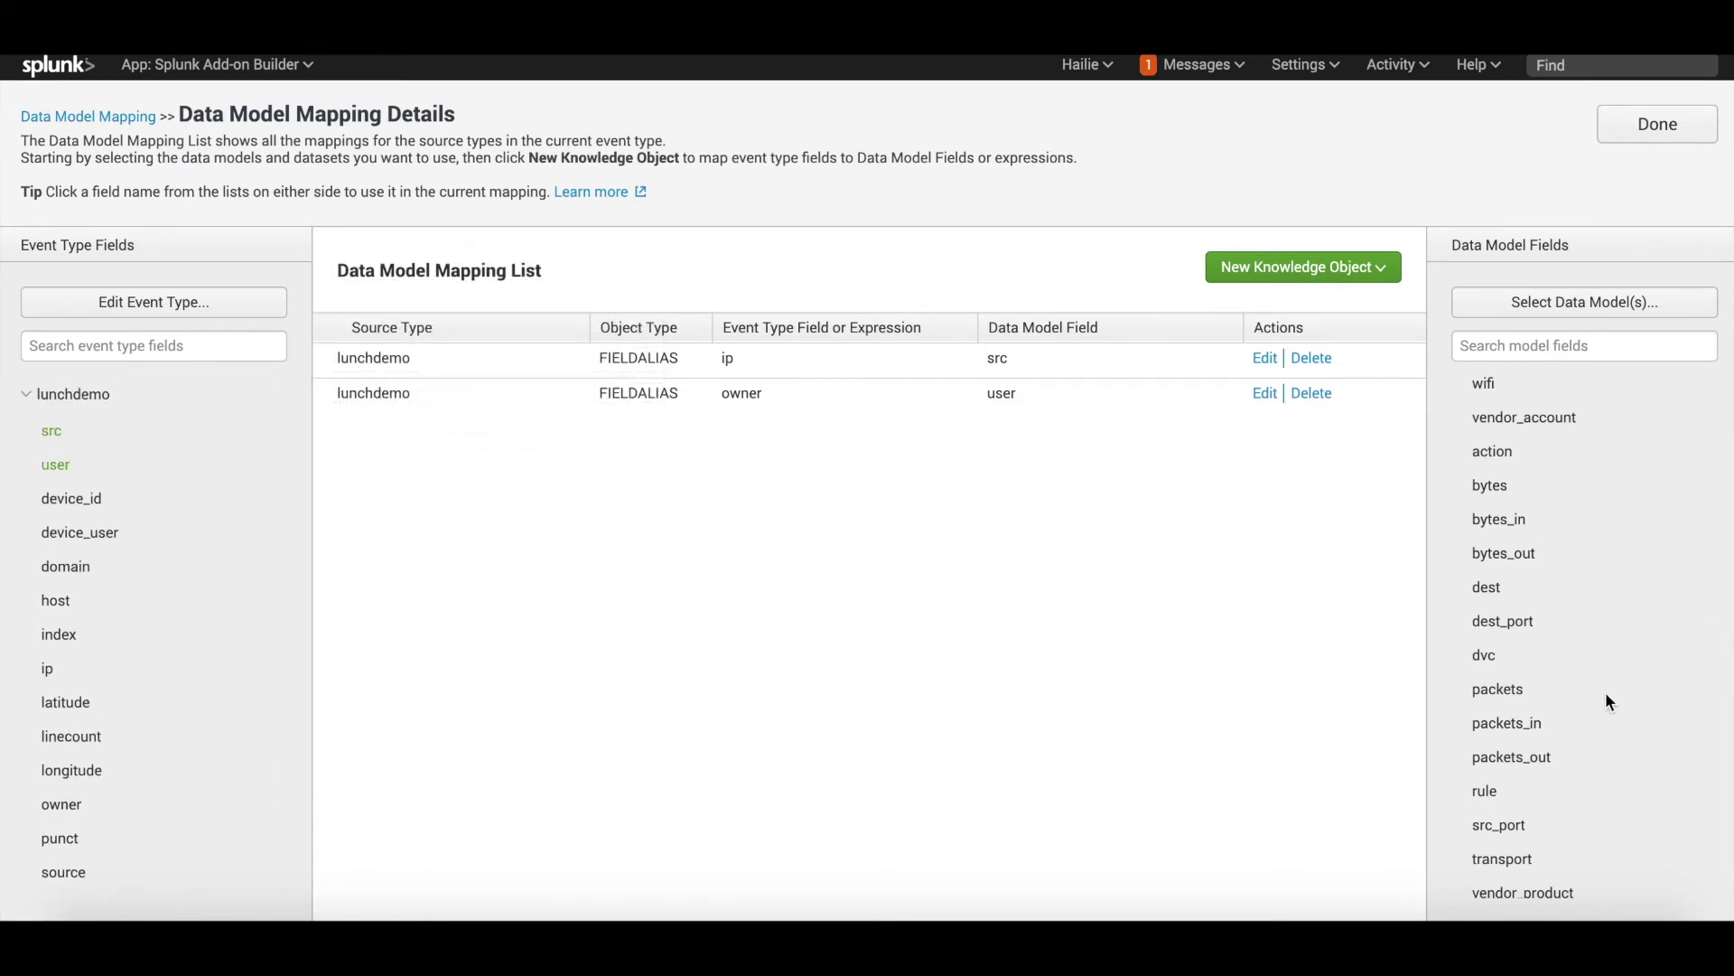
pyautogui.scroll(-1, 1606, 691)
pyautogui.scroll(6, 1606, 691)
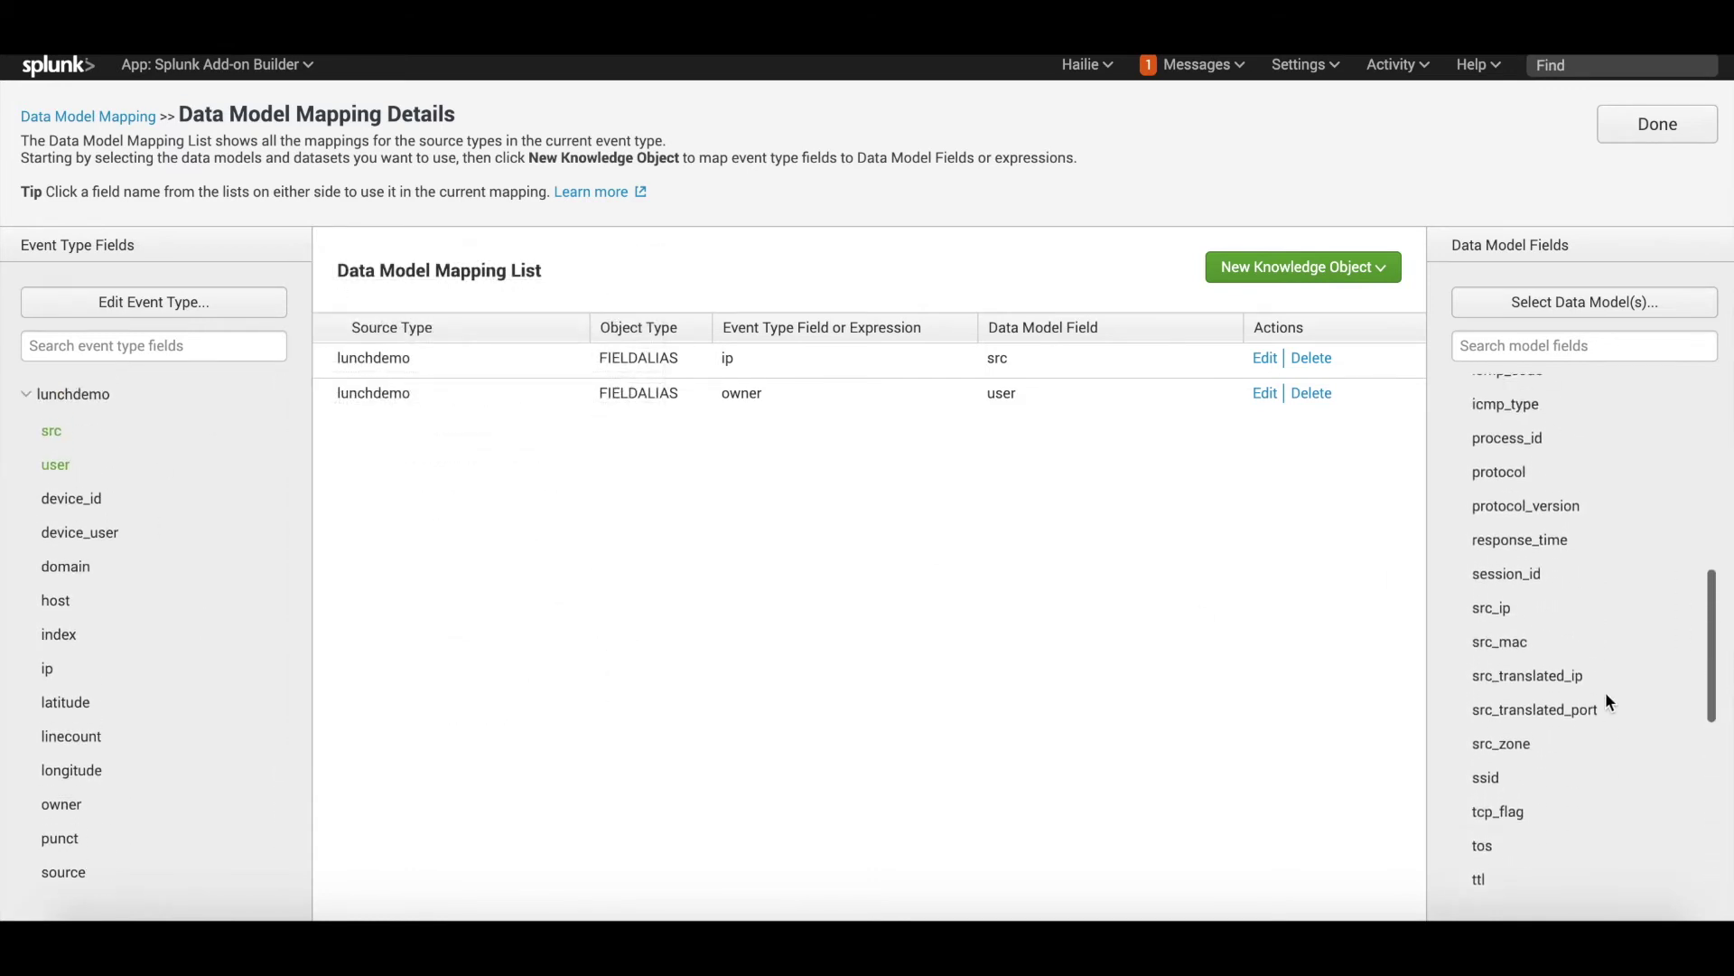
# Save a FIELDALIAS mapping device_id to dvc_mac, then finish and return to the mapping overview
pyautogui.scroll(8, 1607, 697)
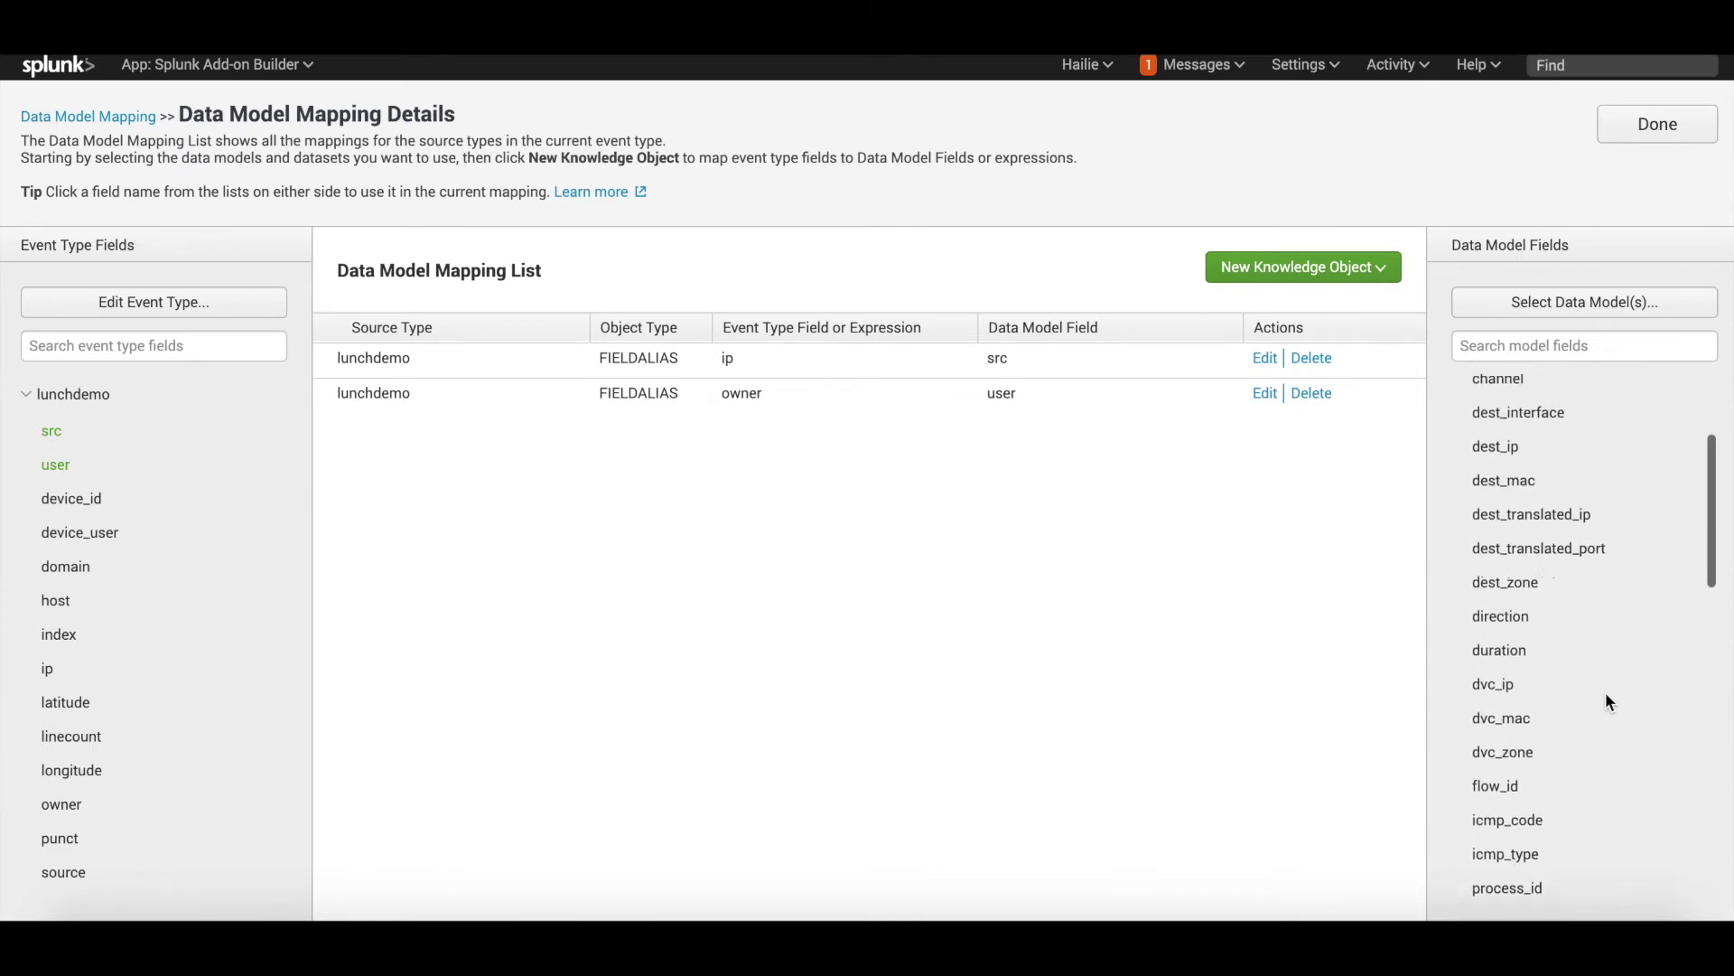
pyautogui.click(1353, 271)
pyautogui.click(1285, 310)
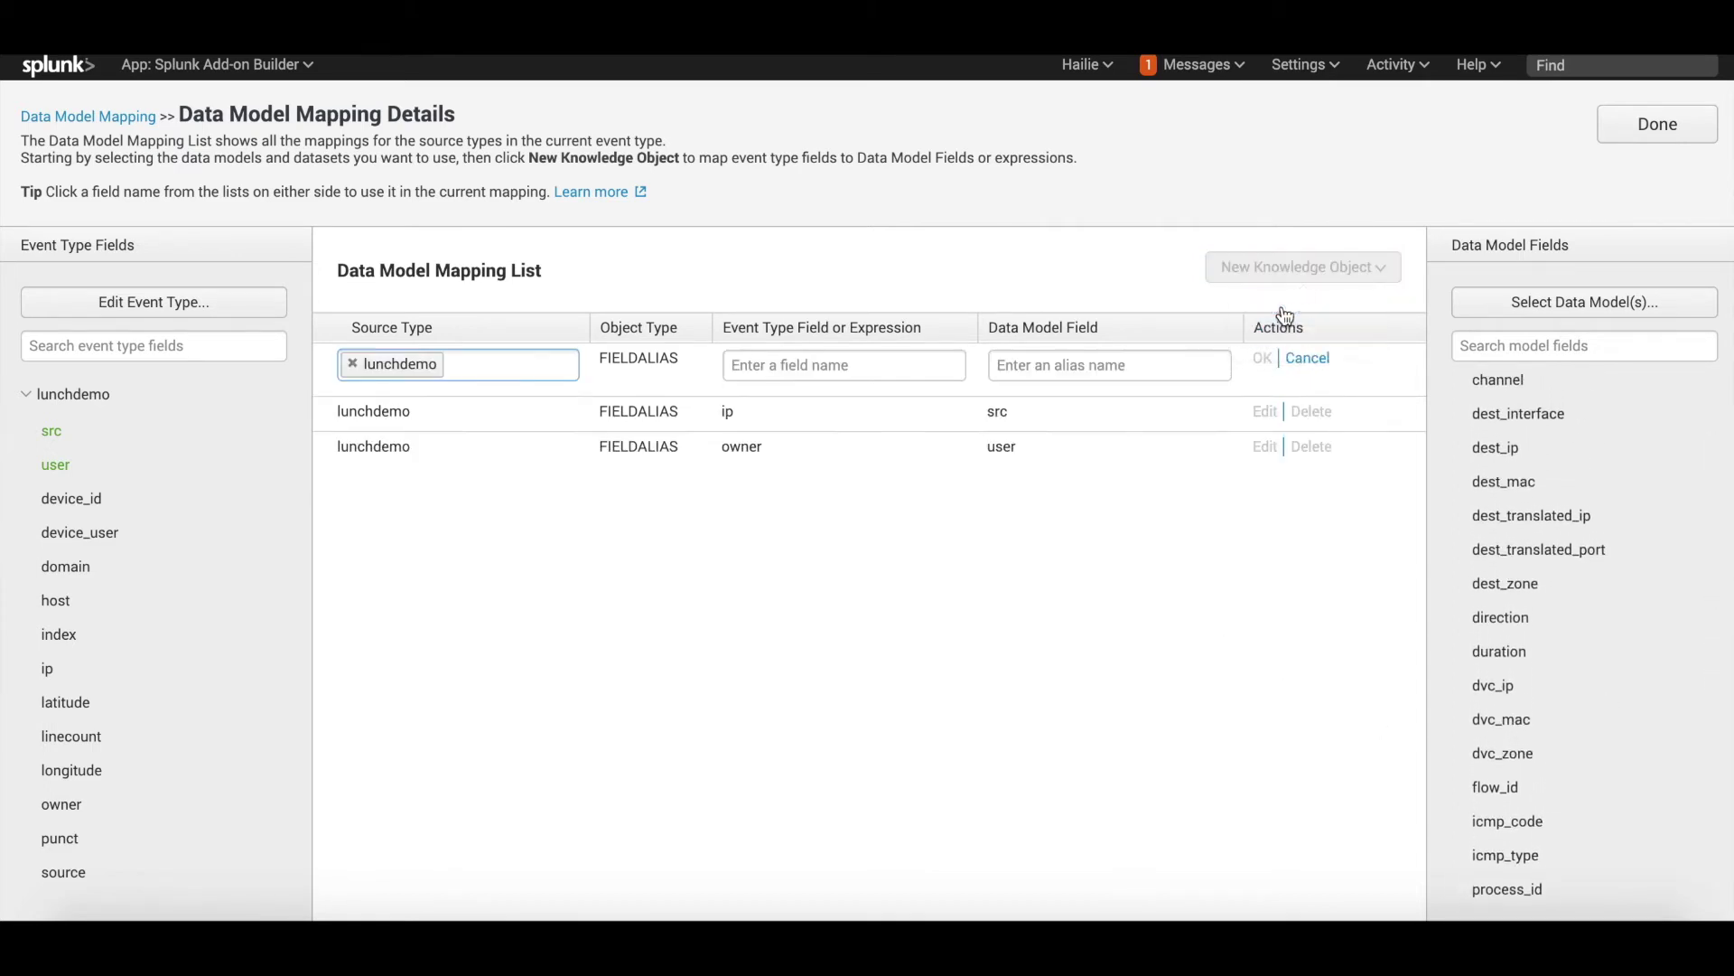
pyautogui.click(847, 368)
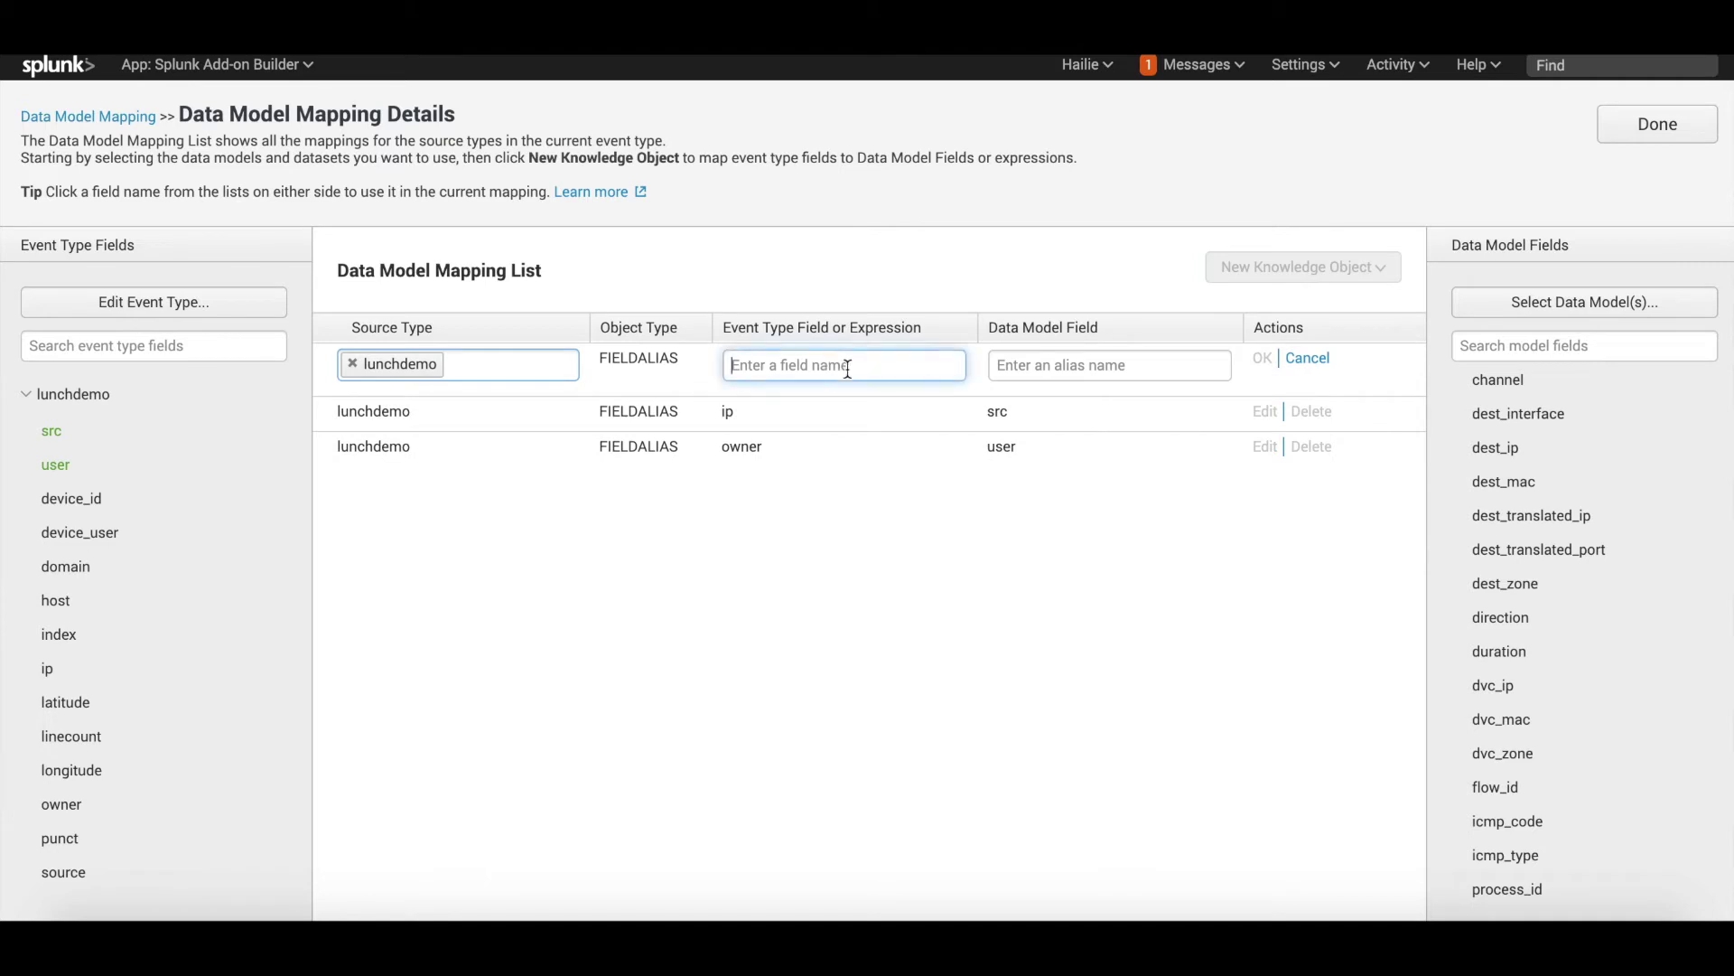
pyautogui.click(207, 504)
pyautogui.click(1068, 366)
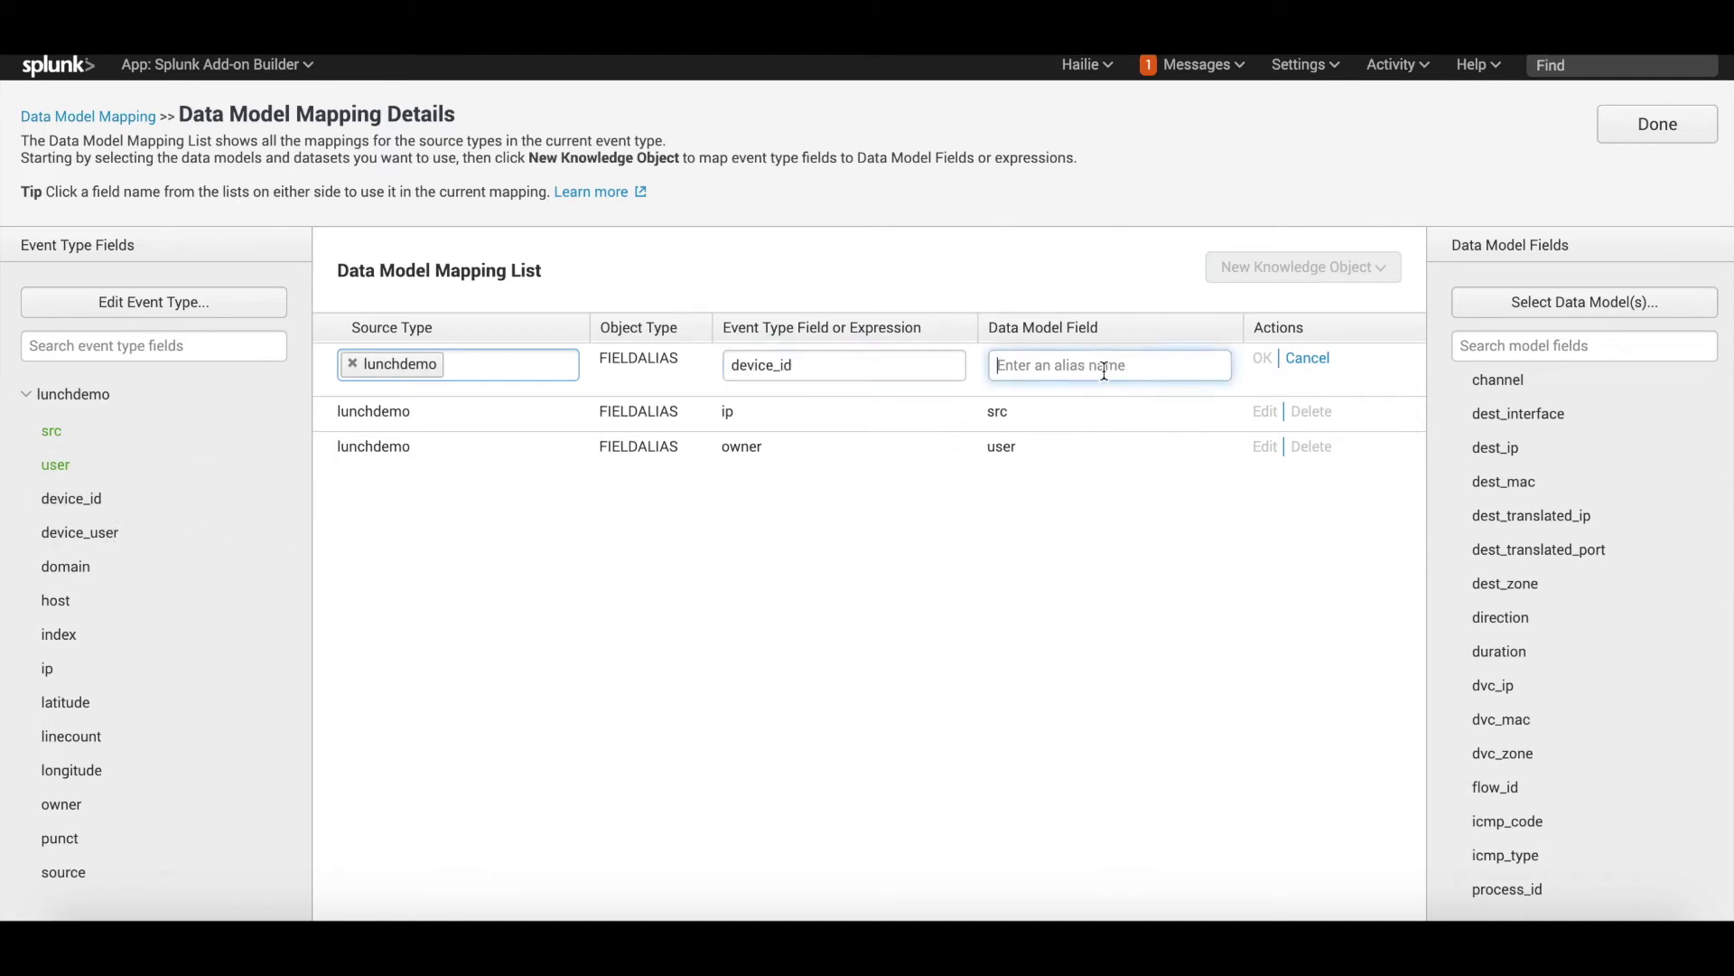
pyautogui.click(1527, 733)
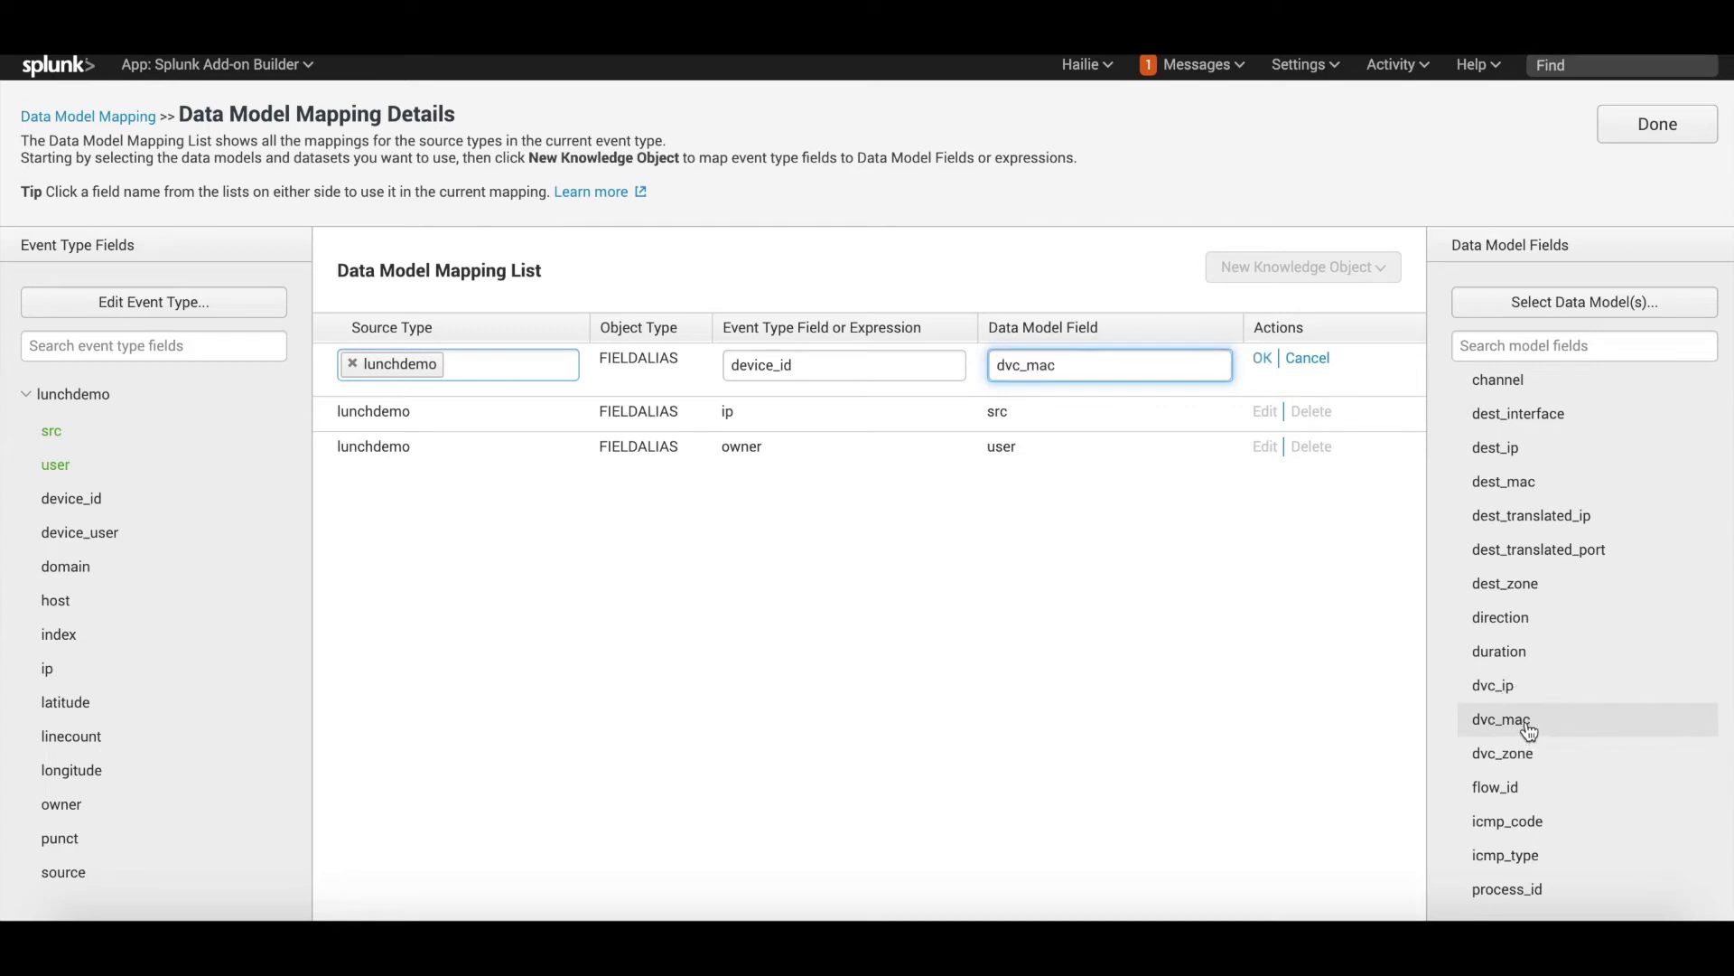
pyautogui.click(1263, 361)
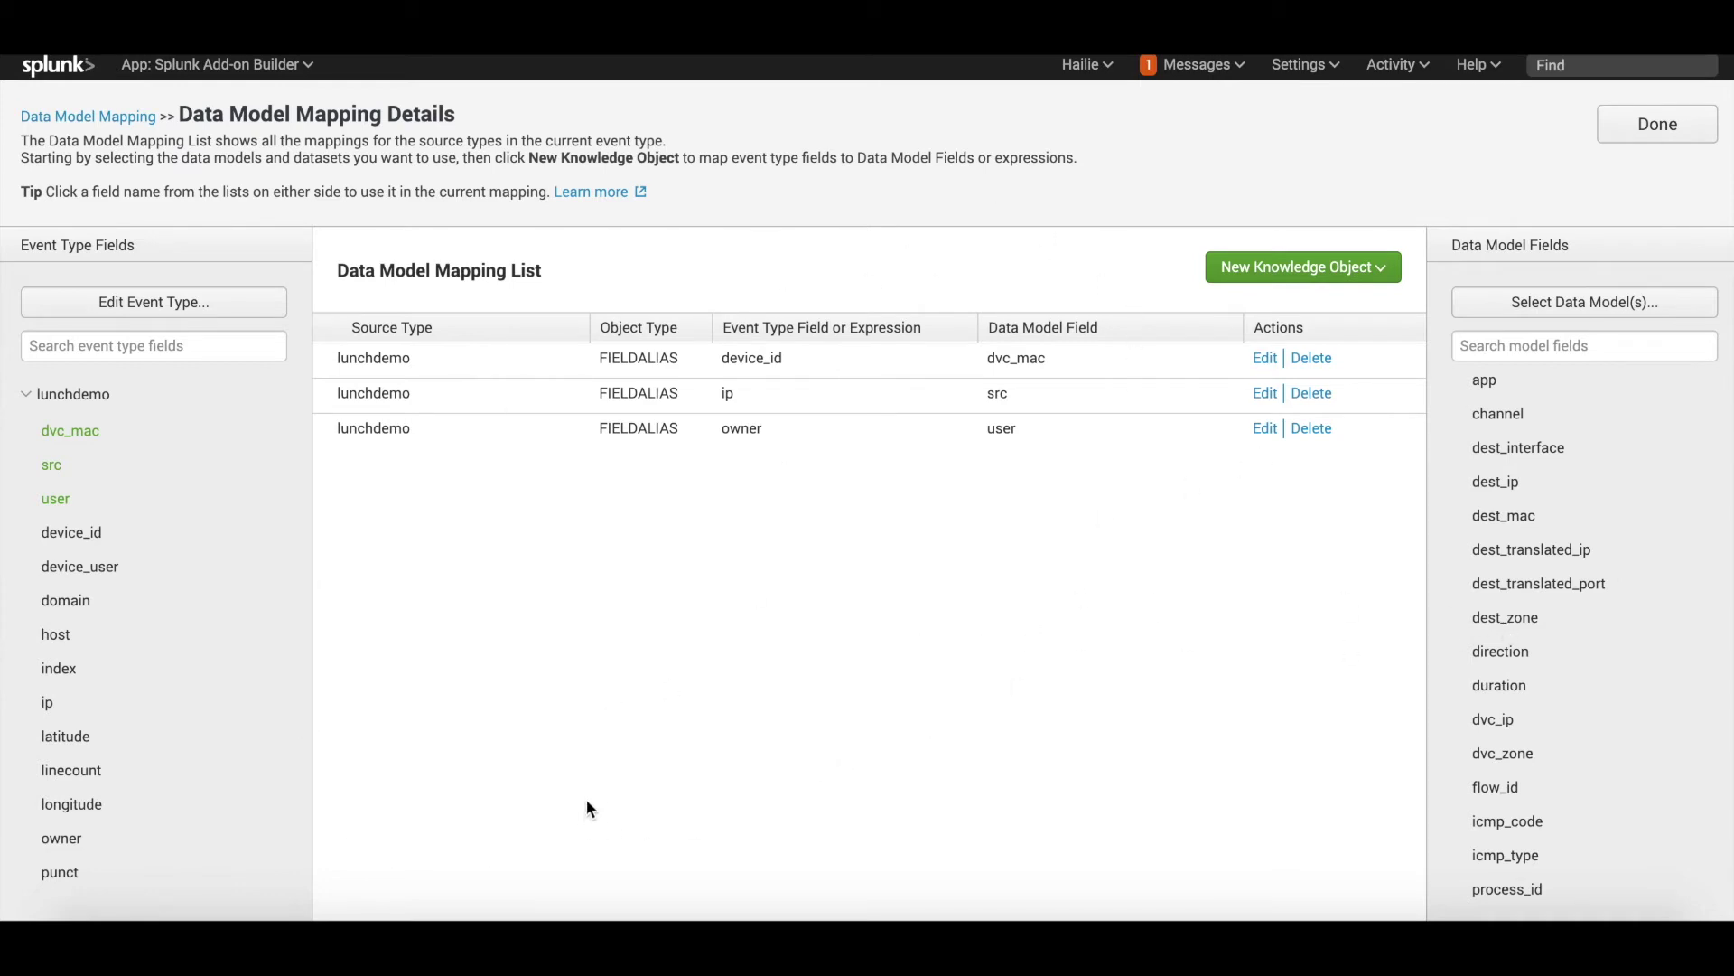
pyautogui.click(1615, 140)
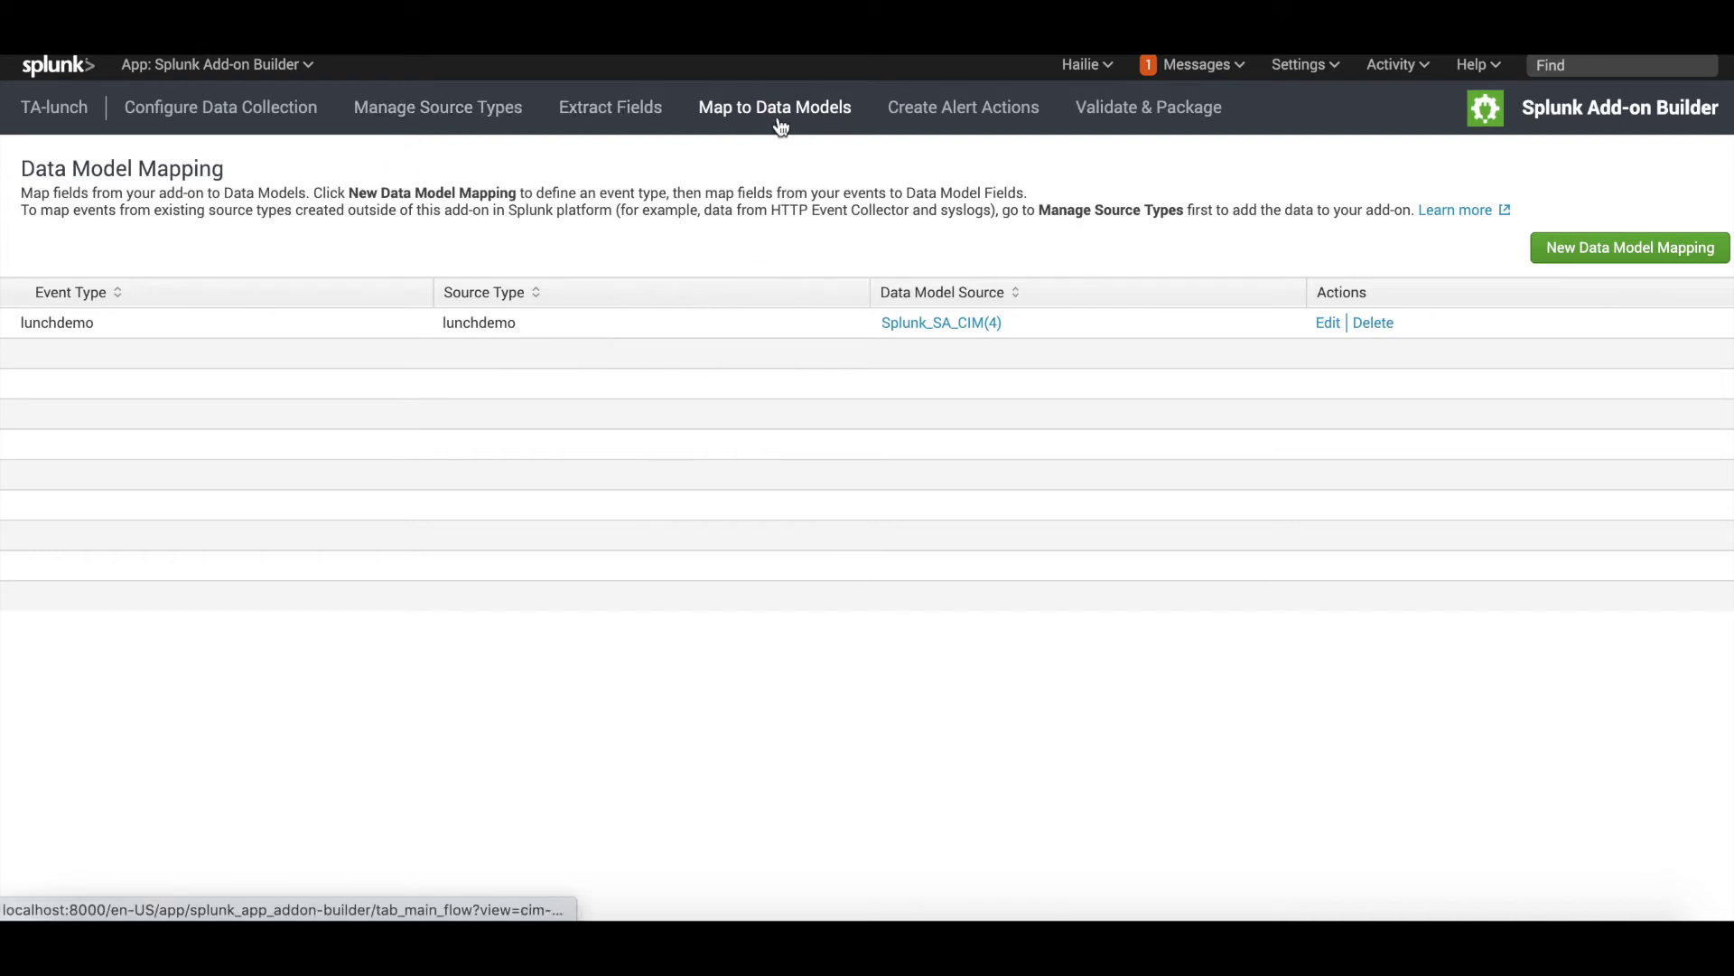
# Run validation on the TA-lunch add-on from the Validate & Package page with all four check categories
pyautogui.click(1198, 117)
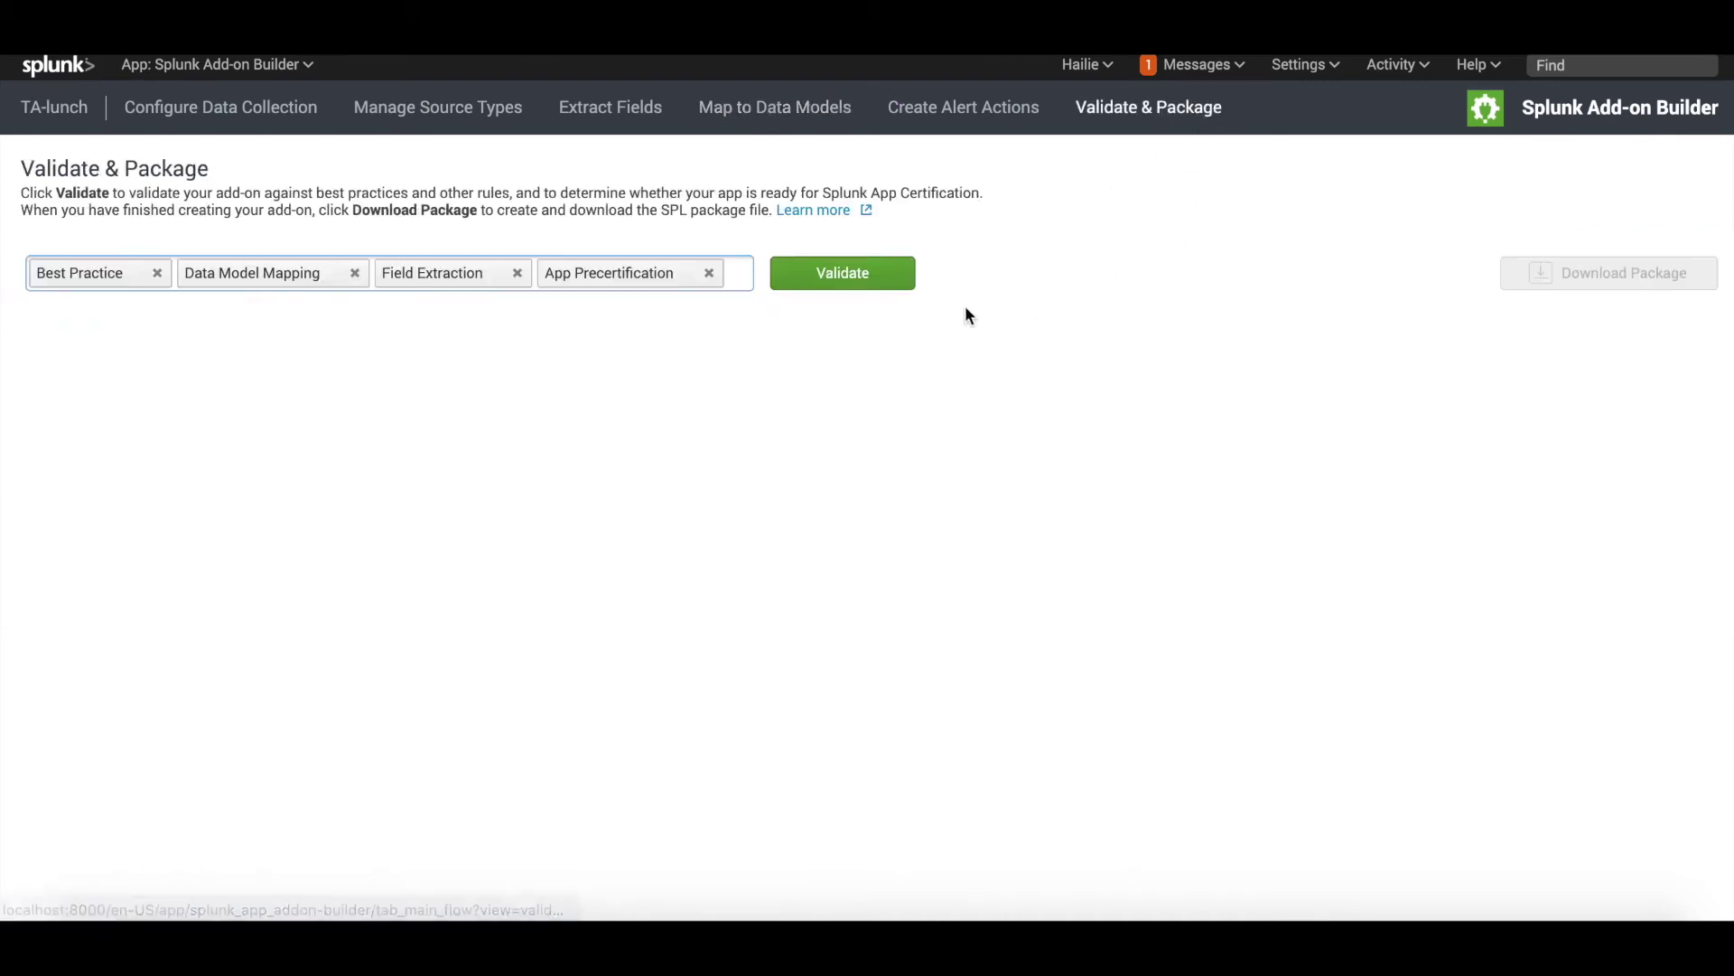
pyautogui.click(858, 286)
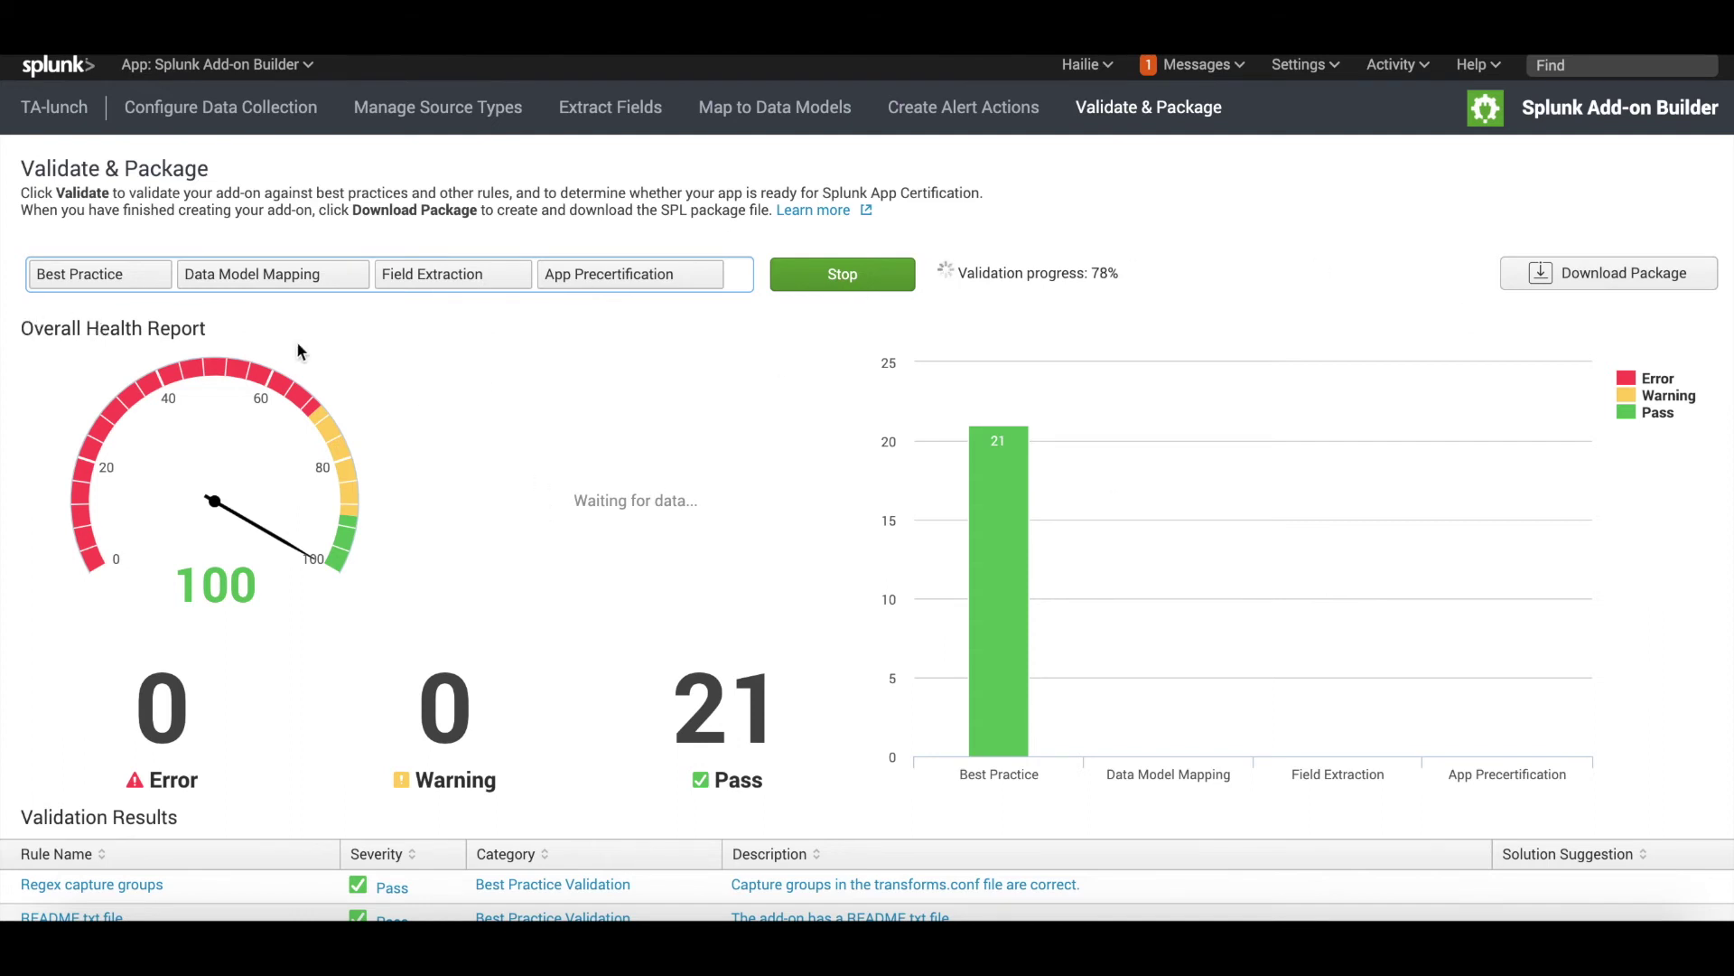
# Review the finished validation results (0 errors, 1 warning, 197 passes) and download the add-on package
pyautogui.scroll(-1, 598, 461)
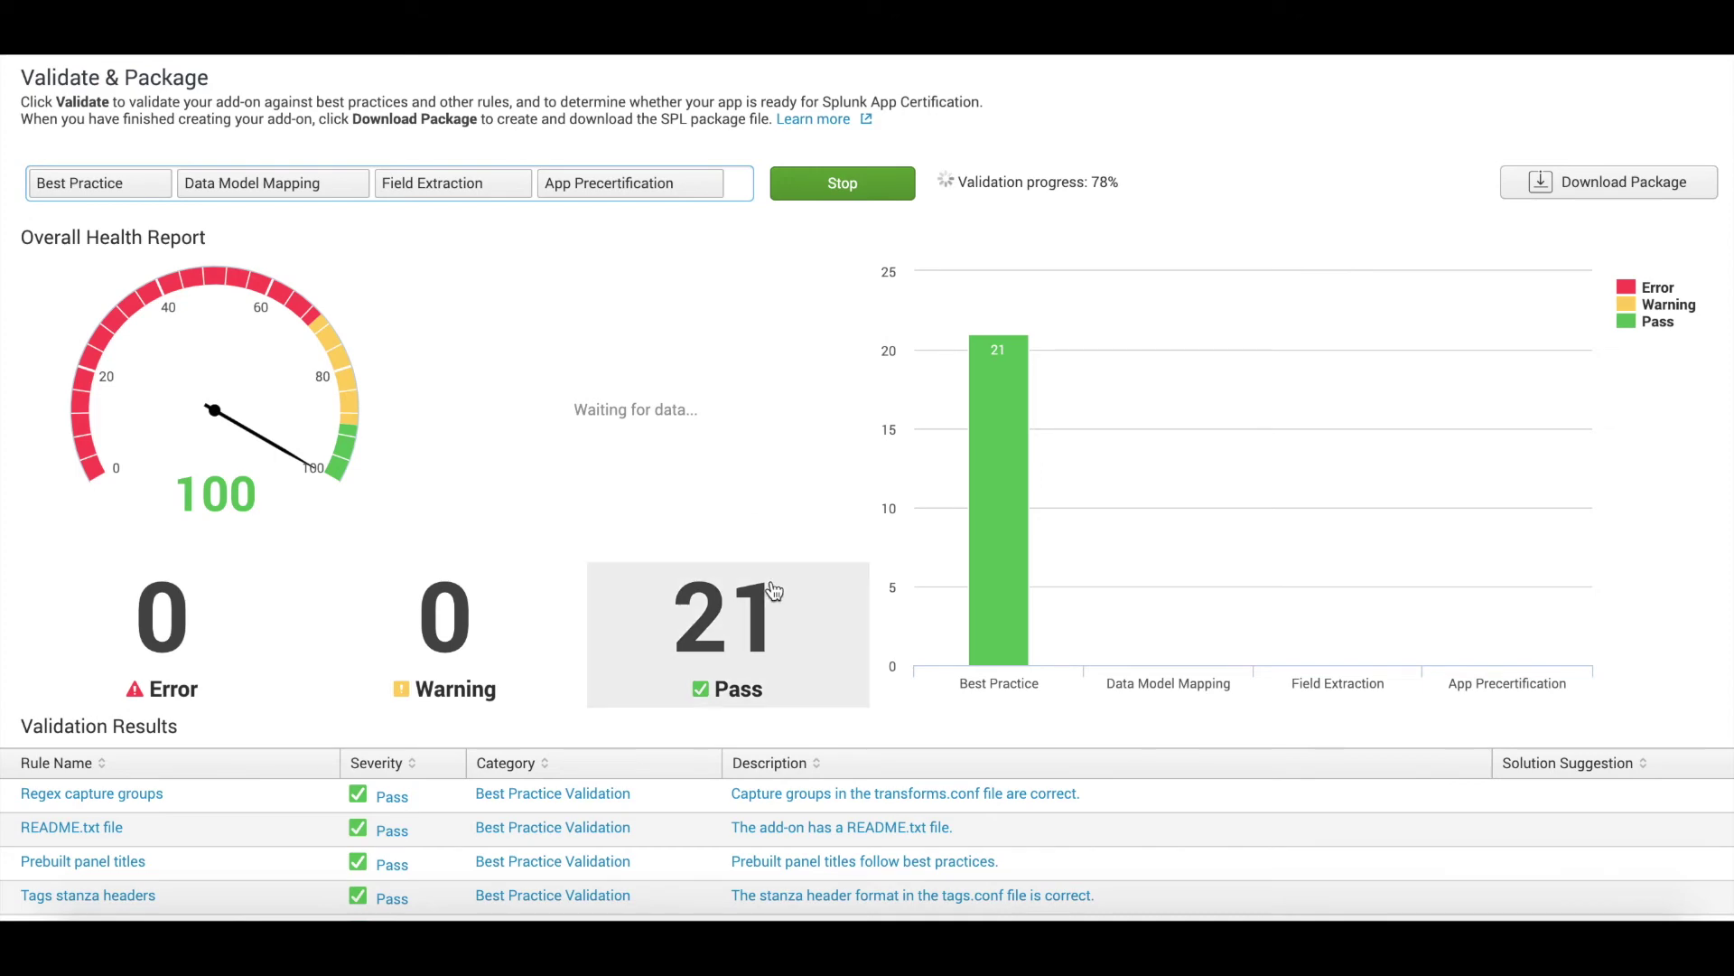
pyautogui.scroll(-1, 571, 799)
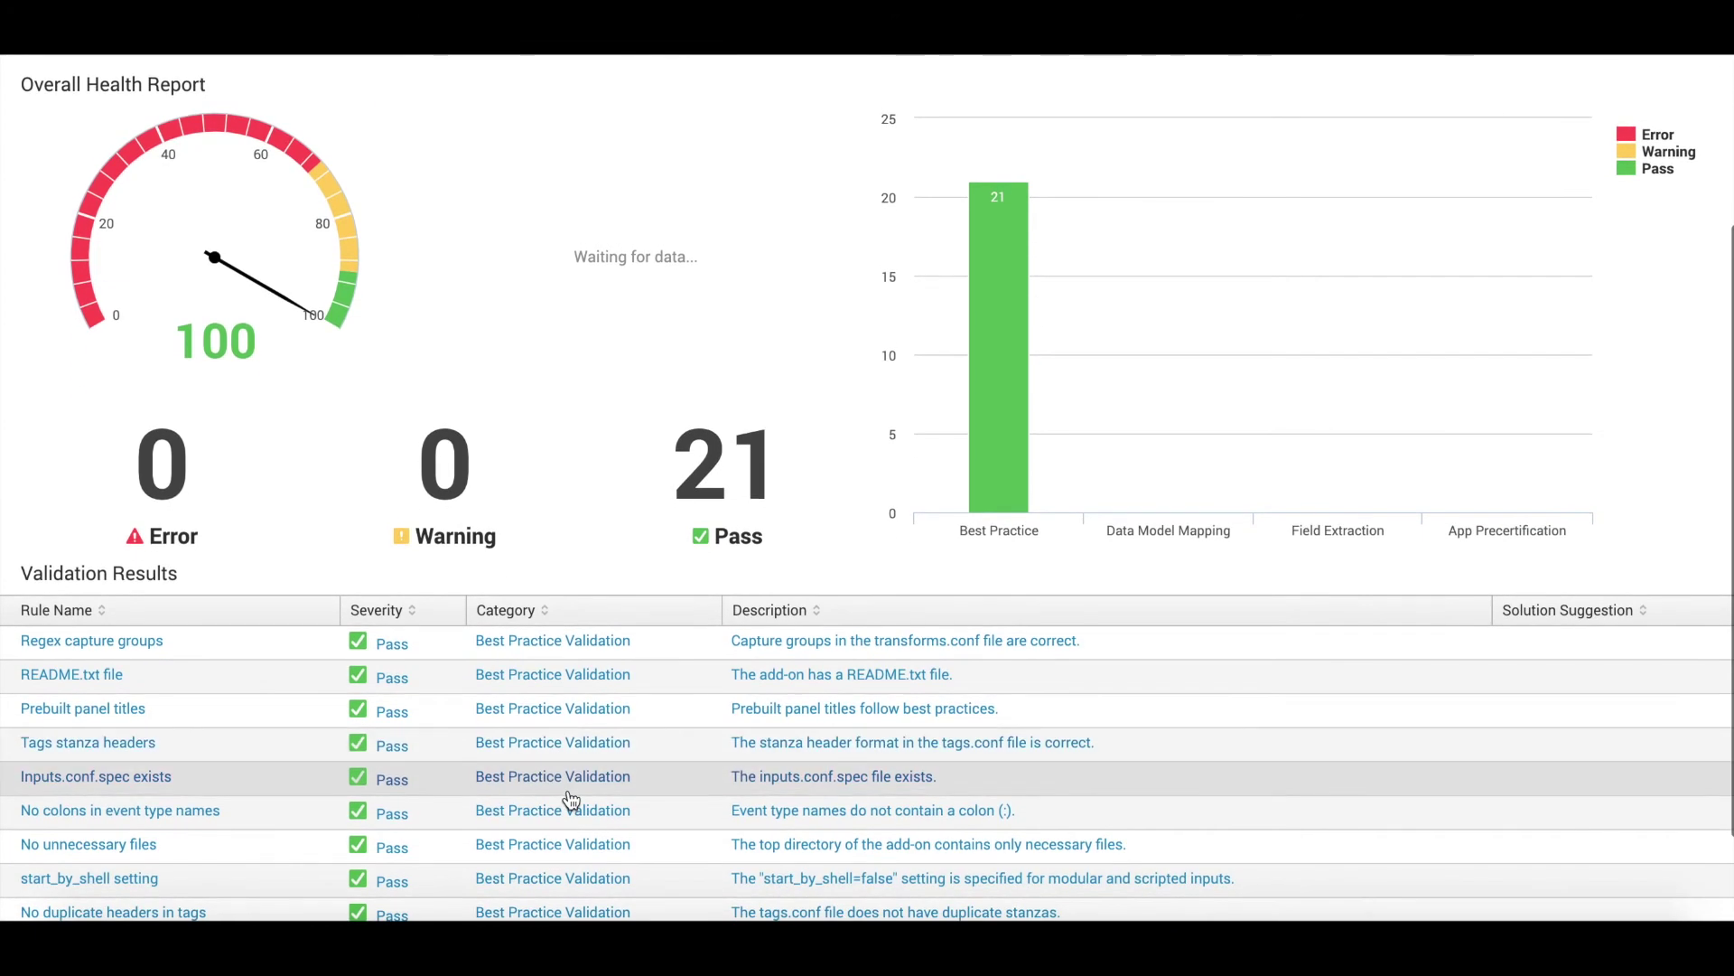
pyautogui.scroll(2, 571, 799)
pyautogui.scroll(1, 571, 800)
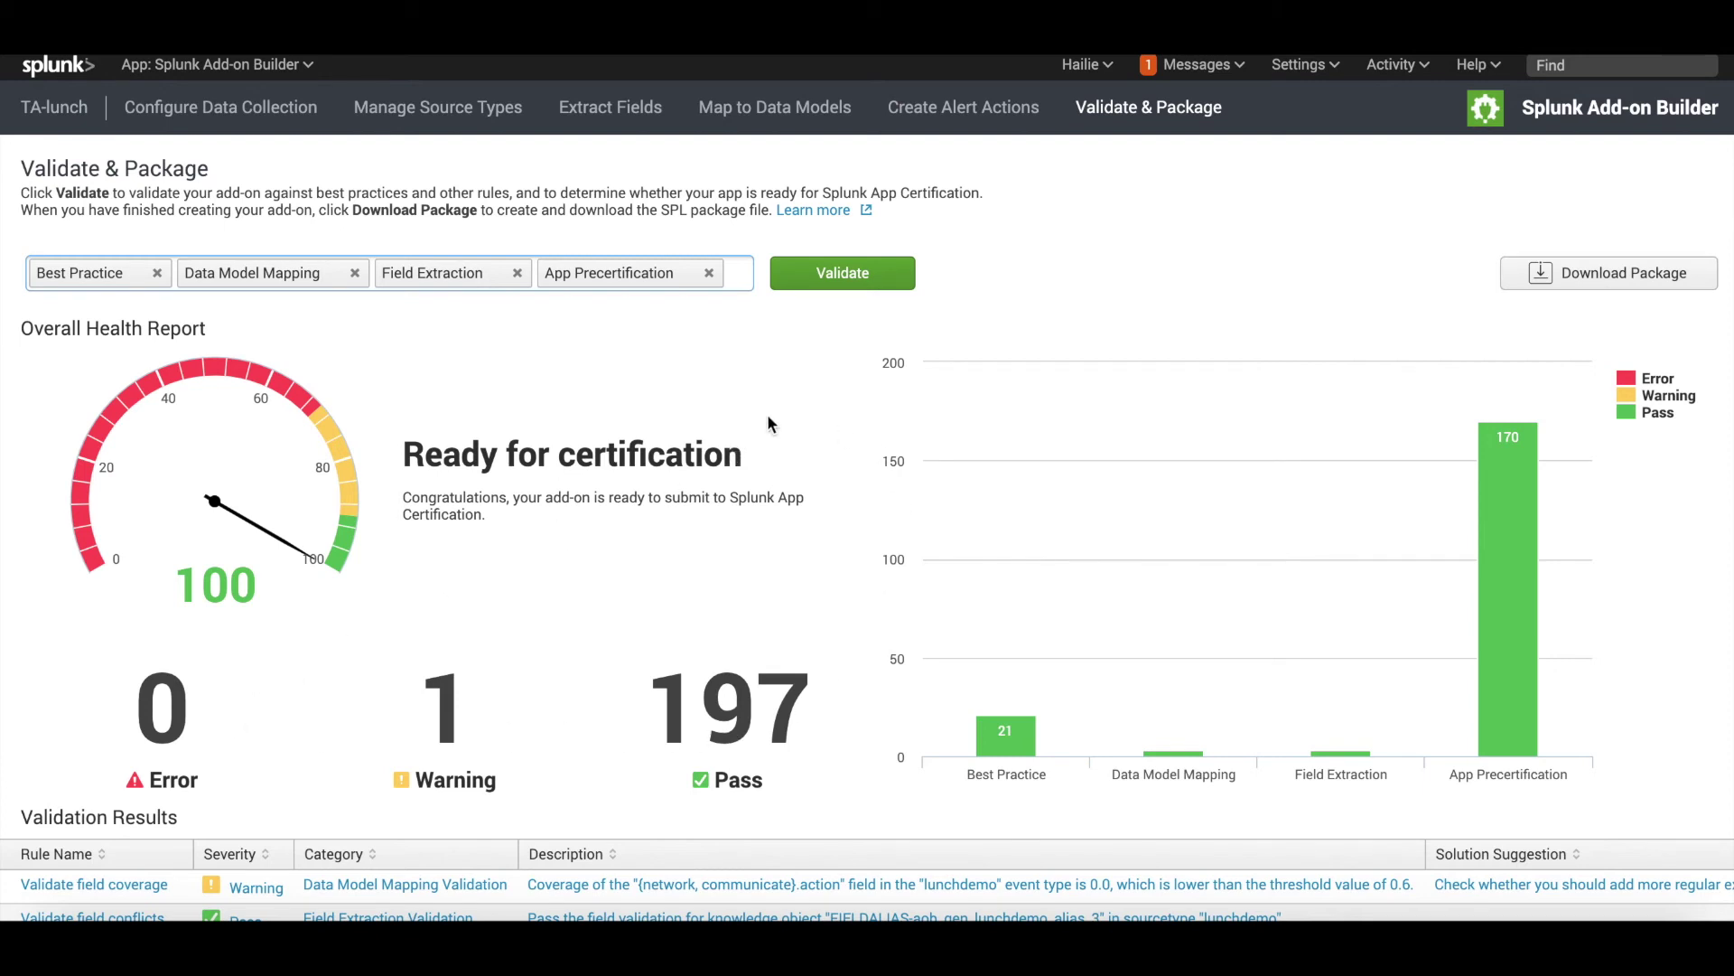
pyautogui.scroll(-2, 892, 728)
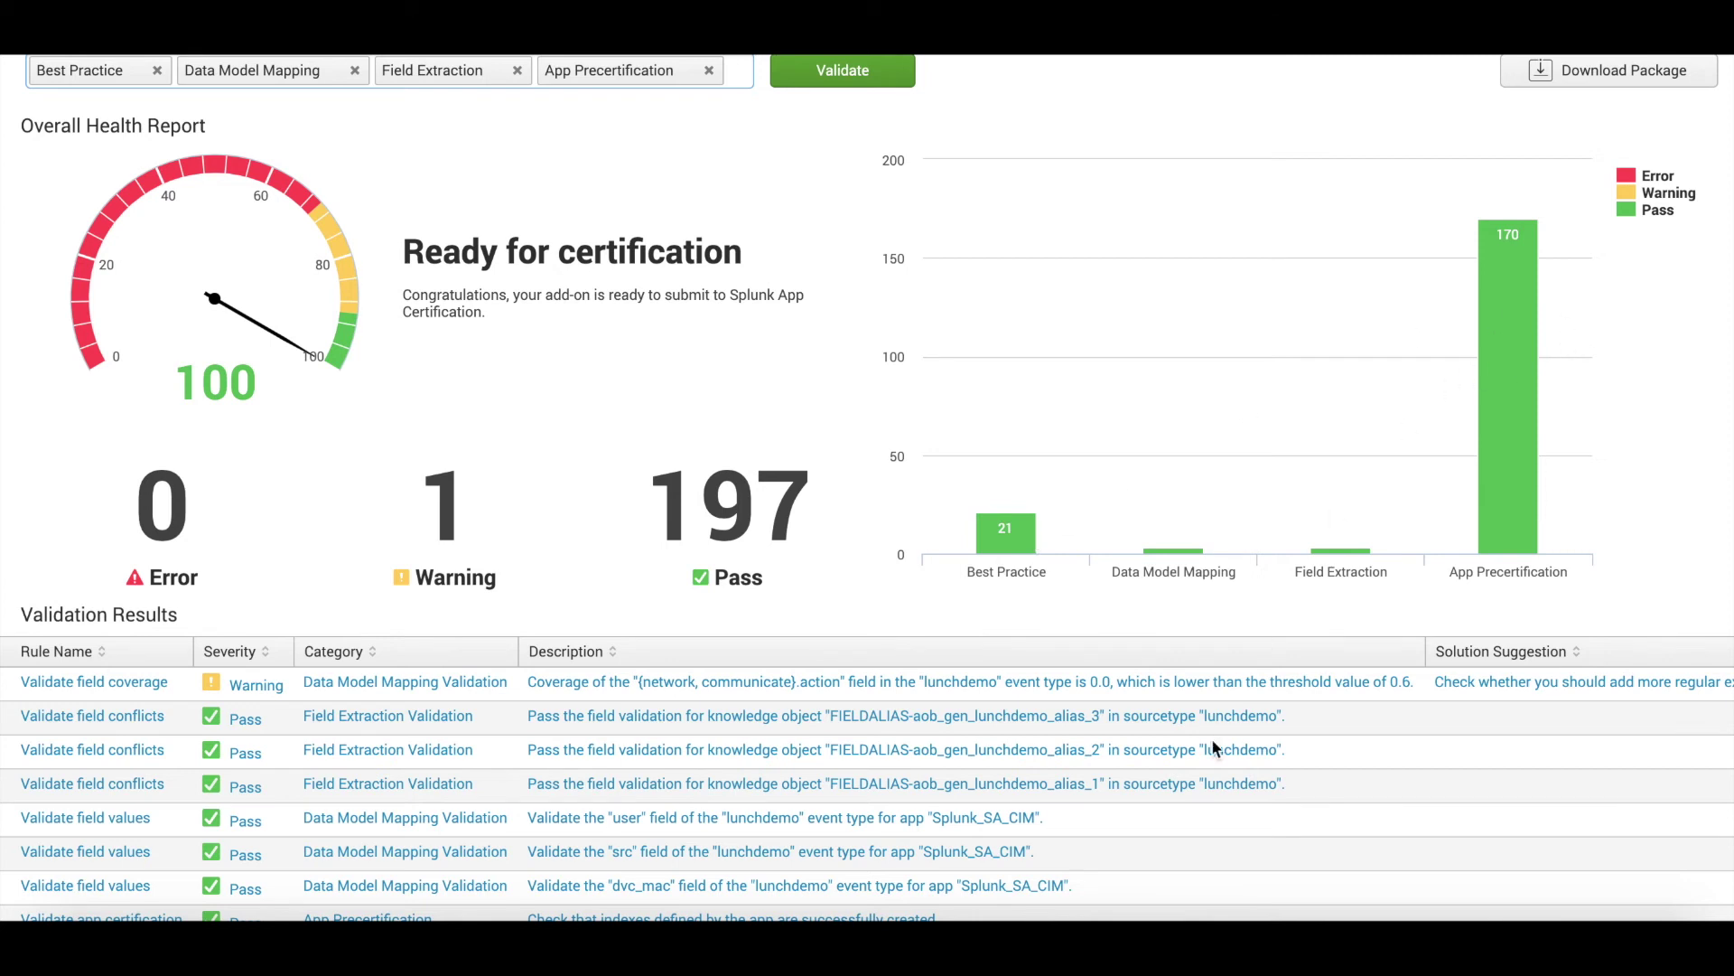
pyautogui.scroll(-2, 786, 598)
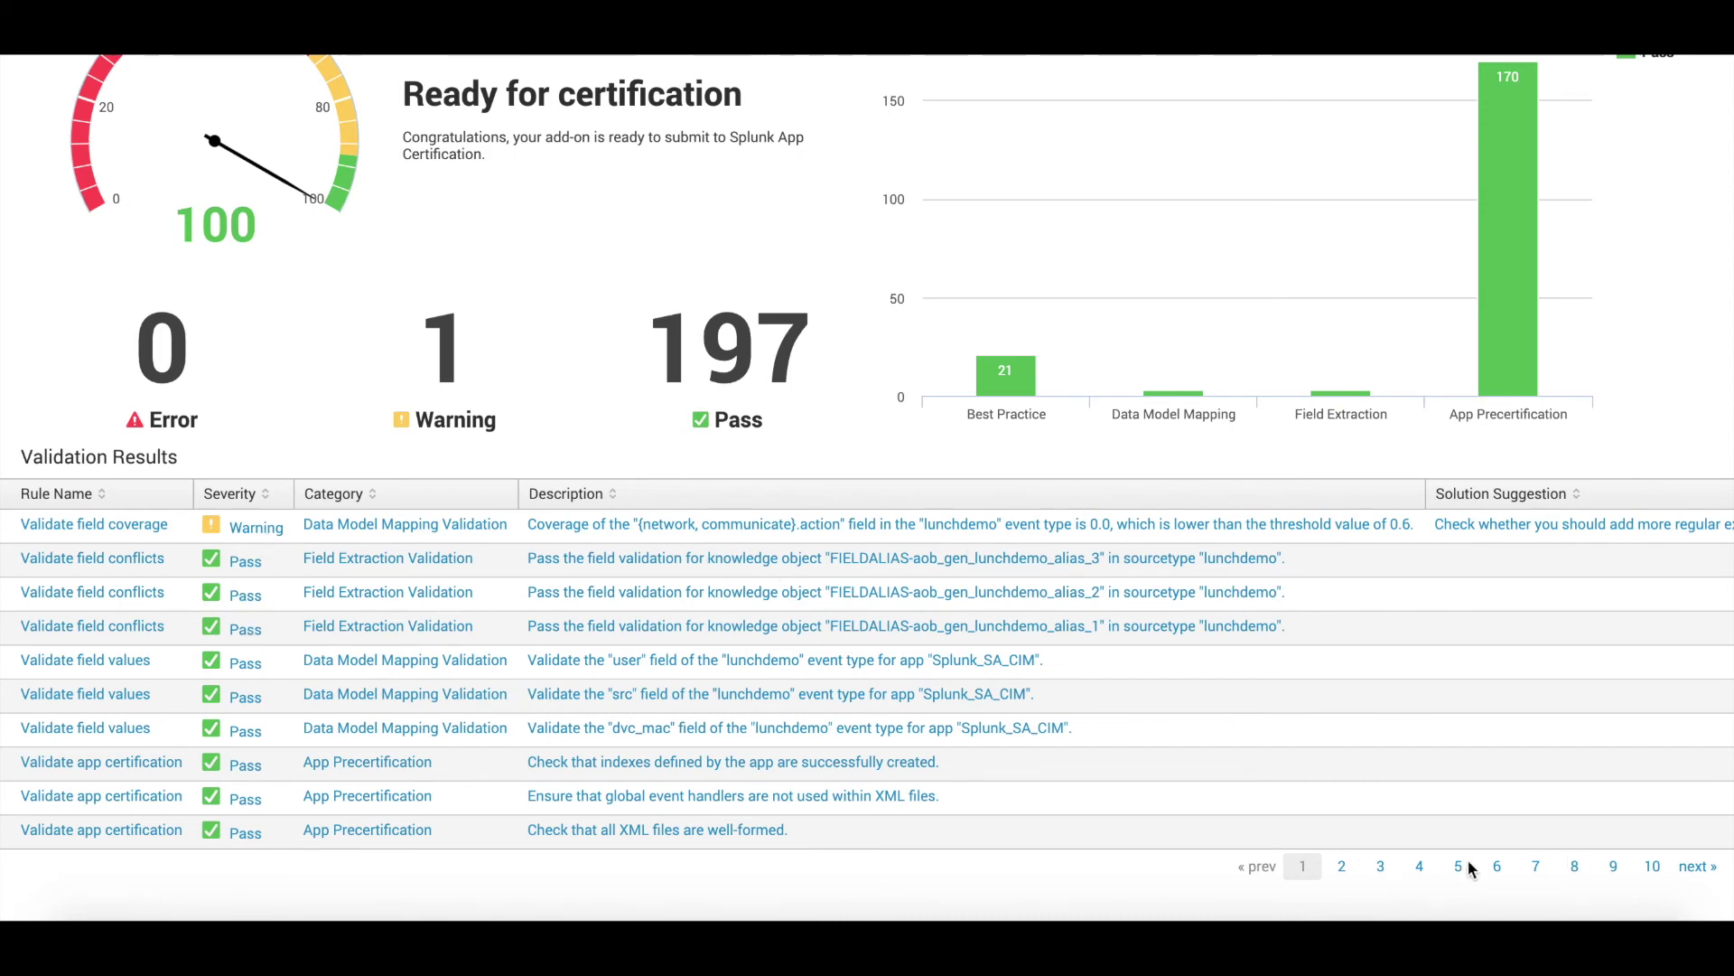
pyautogui.scroll(5, 849, 511)
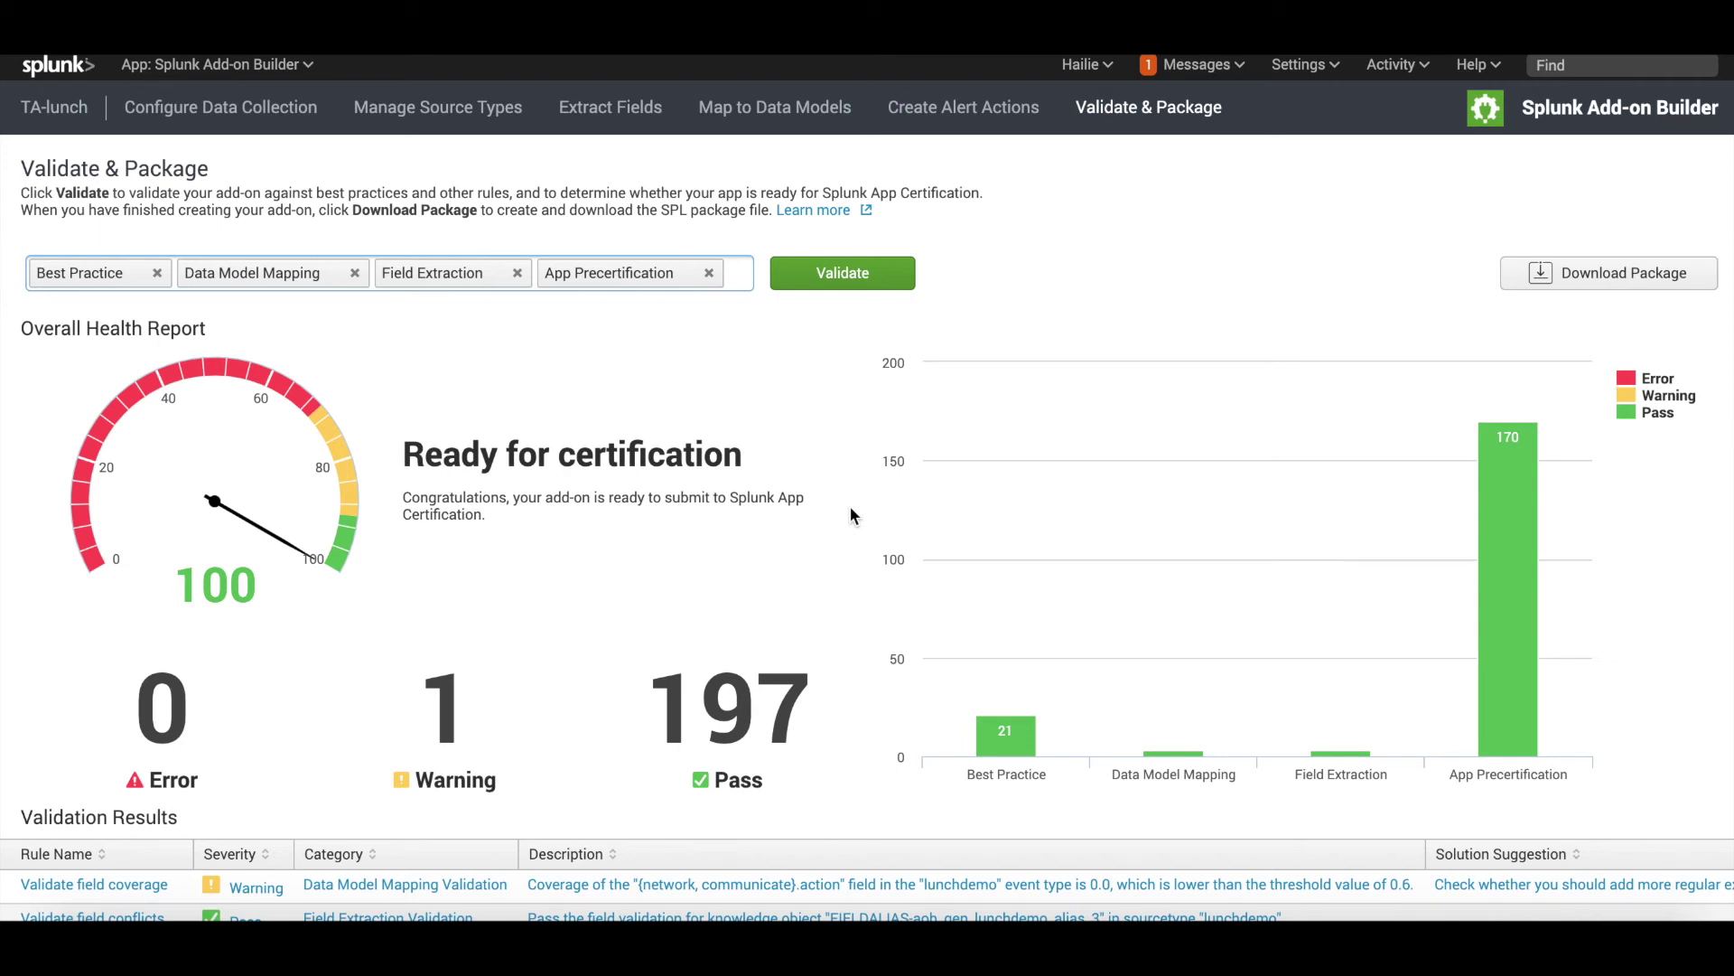
pyautogui.click(1546, 280)
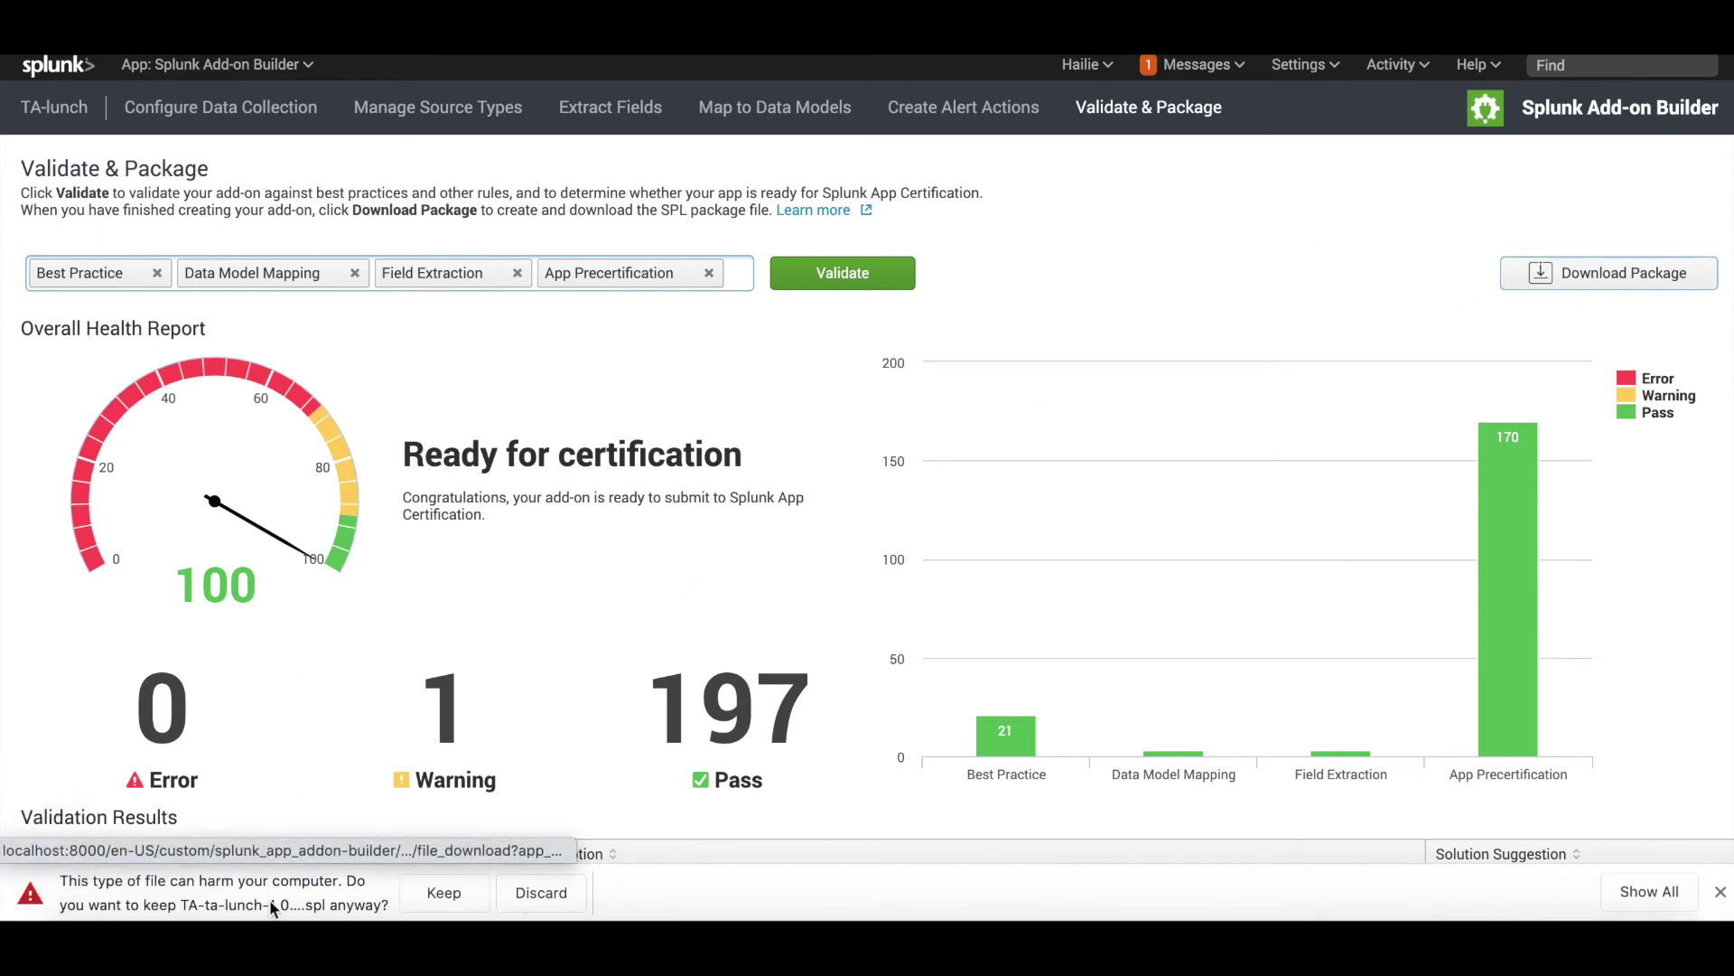
# Keep the downloaded TA-ta-lunch-1.0.0.spl file despite the browser's harmful-file warning
pyautogui.click(444, 892)
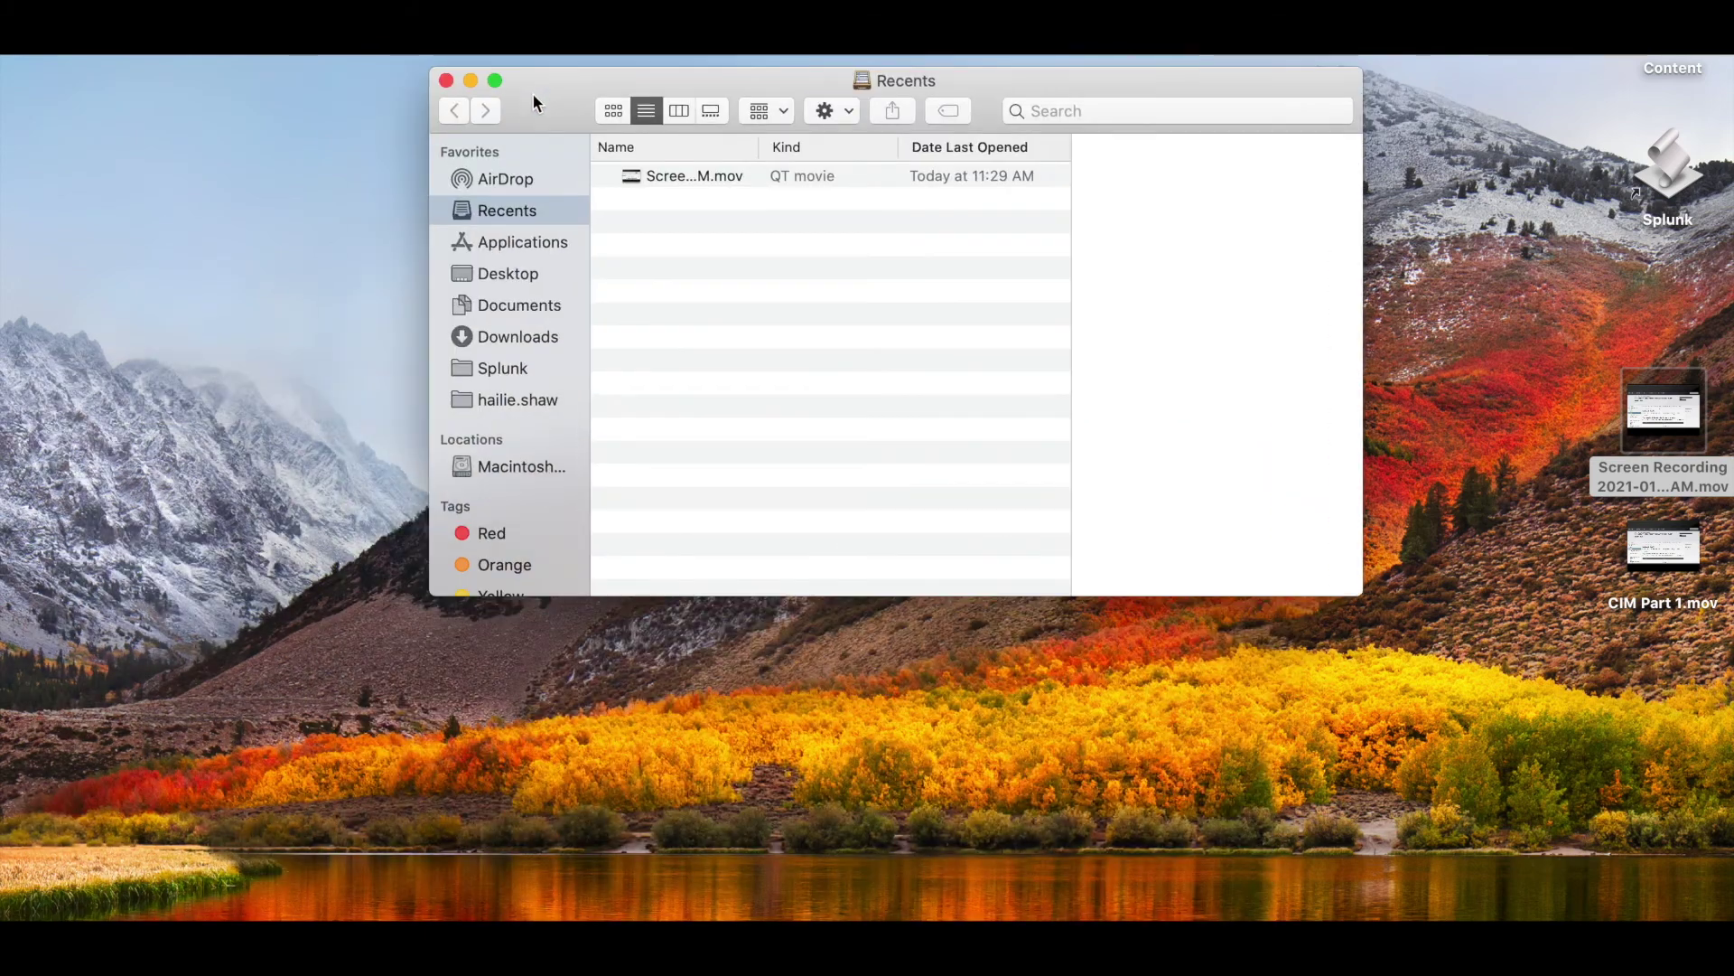
# Move TA-ta-lunch-1.0.0.spl from Downloads to the desktop and rename it to TA-ta-lunch-1.0.0.zip
pyautogui.click(544, 340)
pyautogui.click(762, 175)
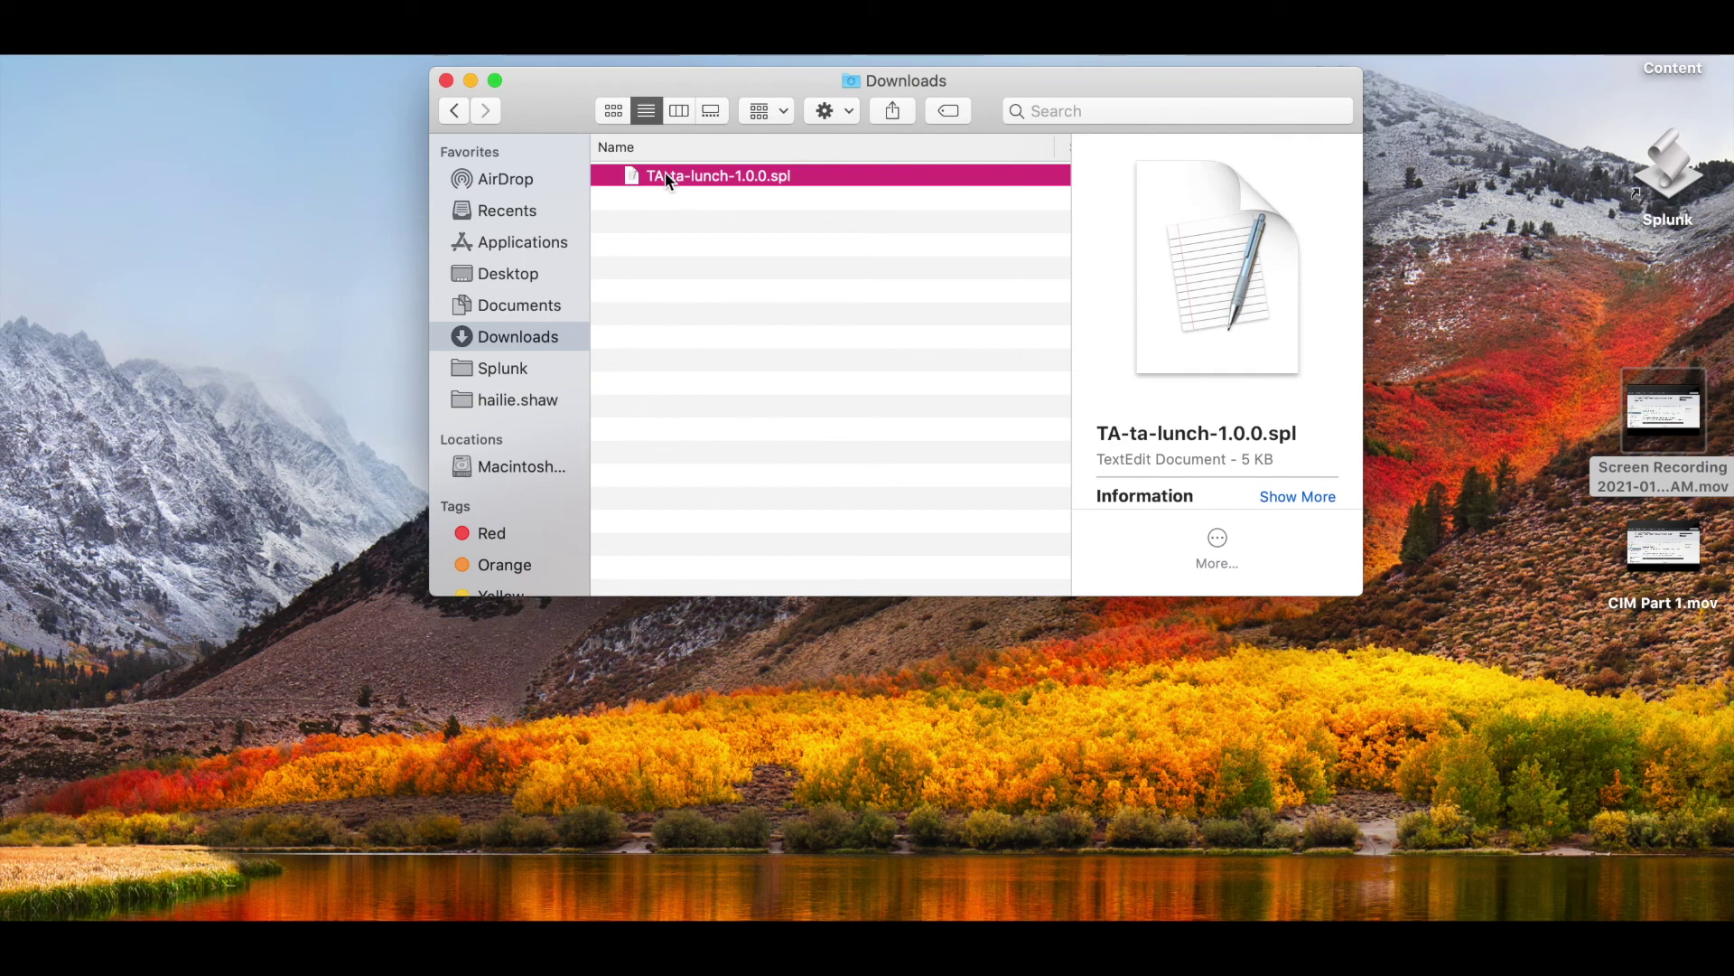
pyautogui.moveTo(662, 177); pyautogui.dragTo(267, 230)
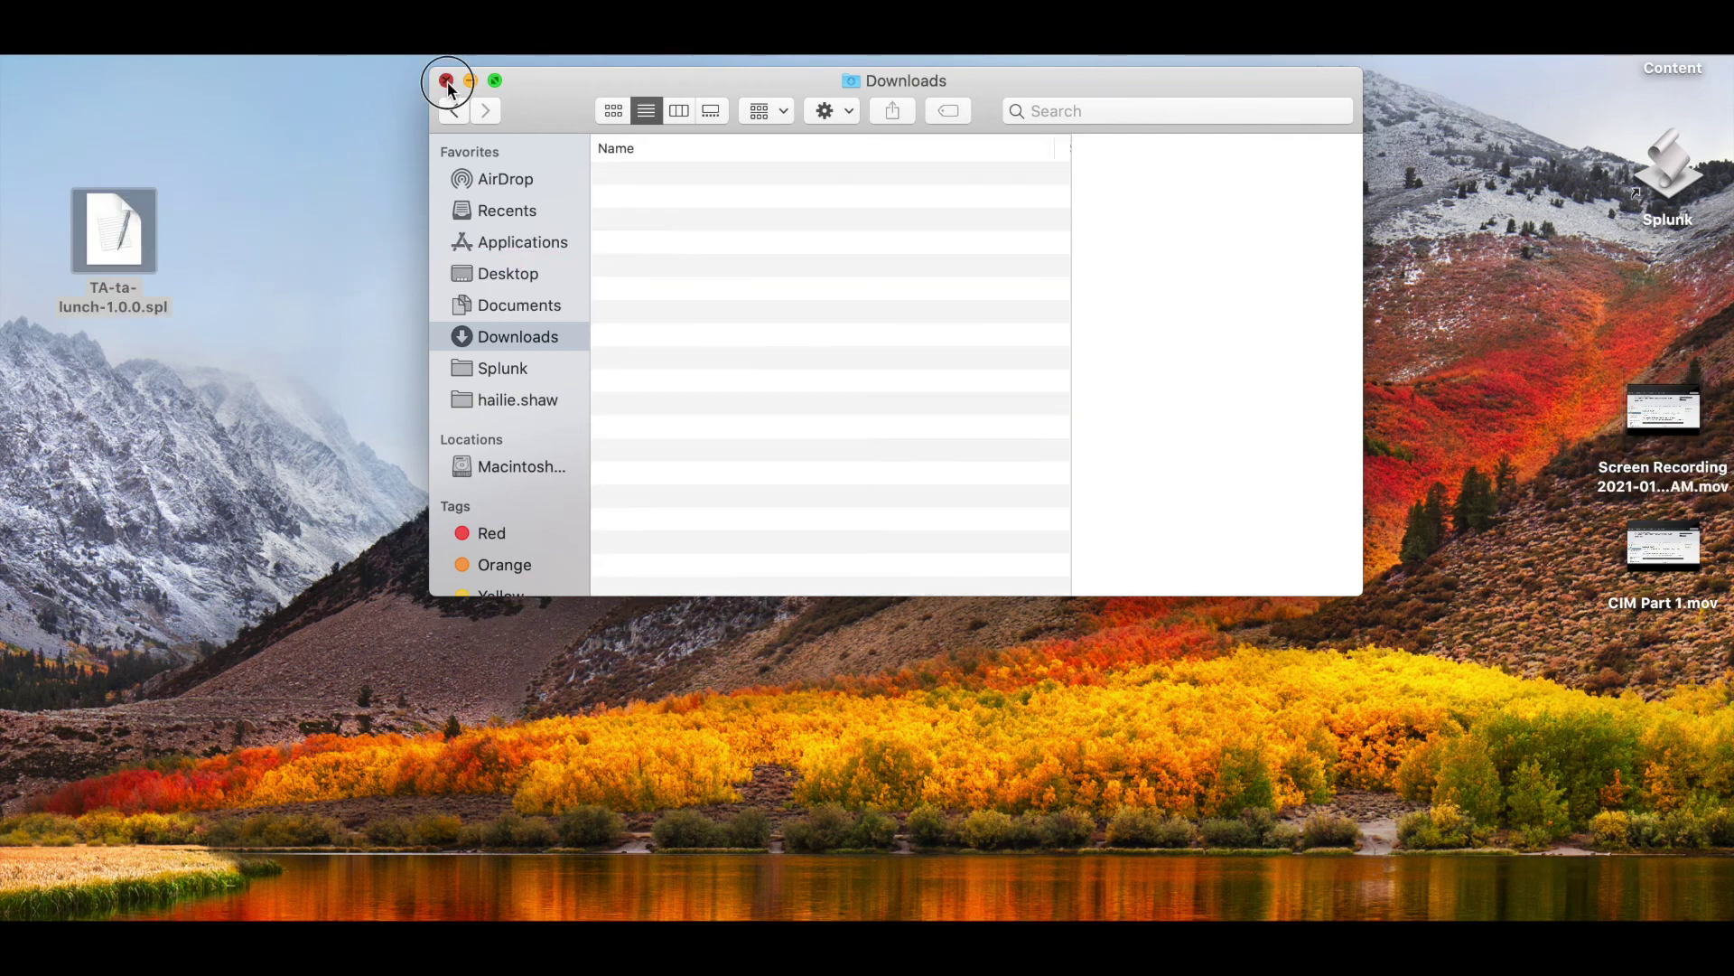
pyautogui.click(445, 80)
pyautogui.rightClick(118, 213)
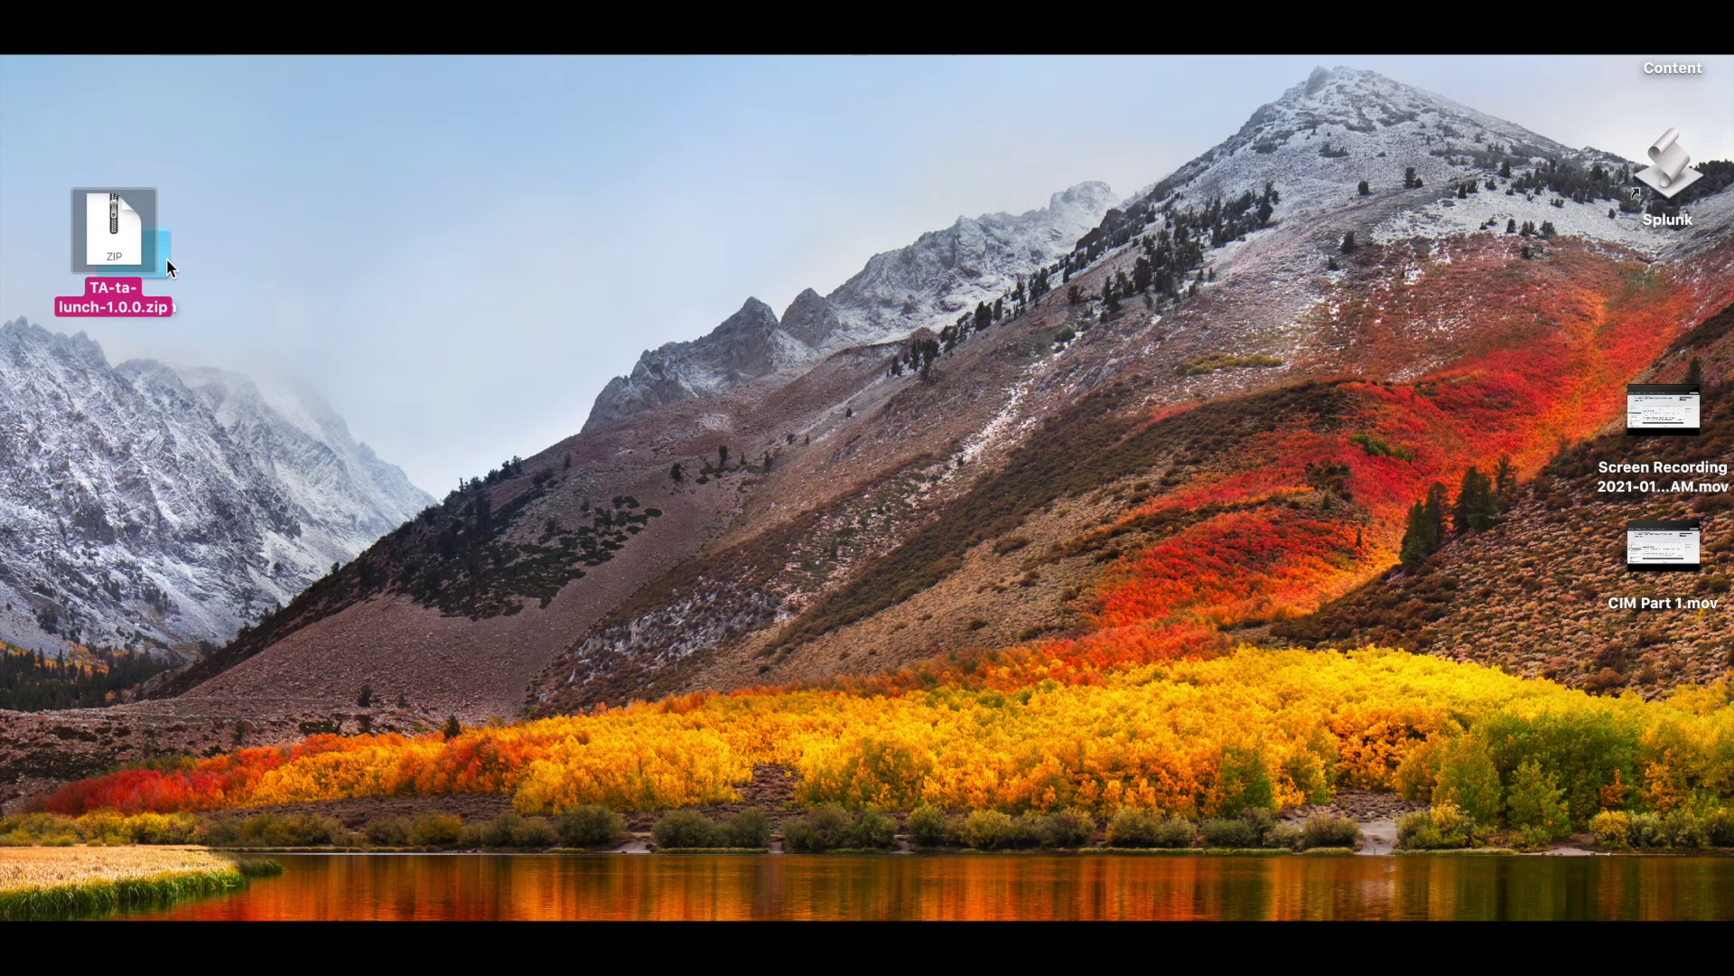
# Open the extracted TA-ta-lunch folder and expand its default folder to see the .conf files
pyautogui.moveTo(166, 257); pyautogui.dragTo(795, 236)
pyautogui.doubleClick(794, 237)
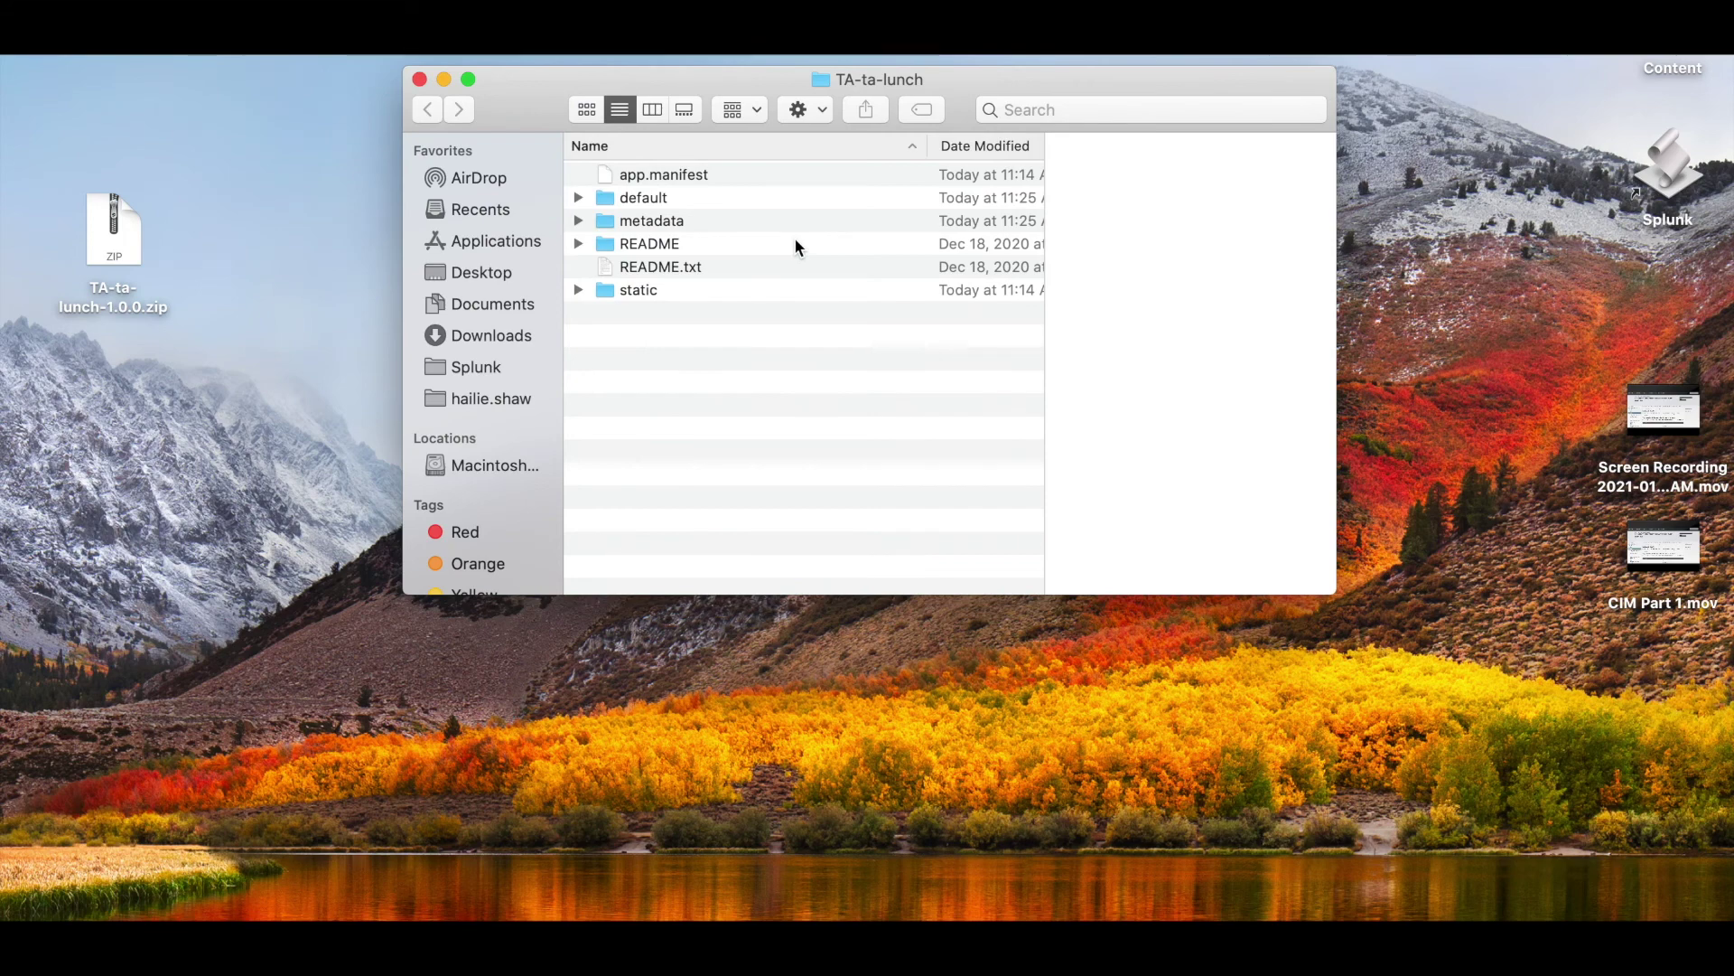
pyautogui.click(596, 196)
pyautogui.click(578, 197)
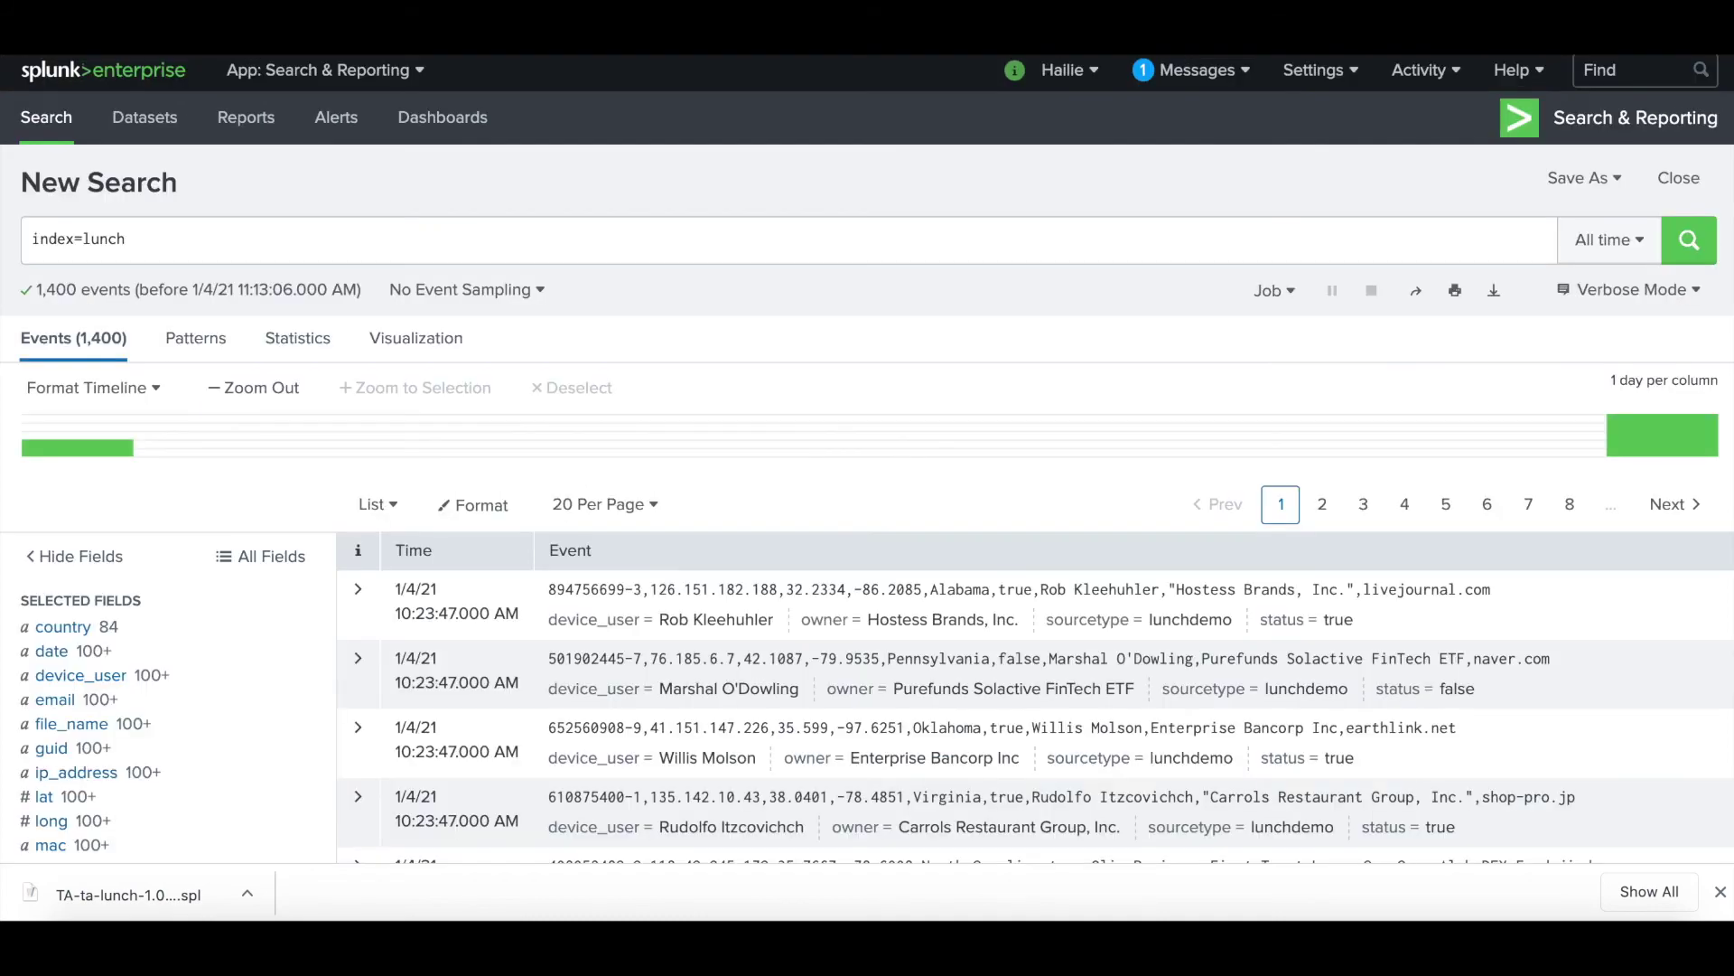
# Replace the index=lunch query with '| datamodel Network_Traffic All_Traffic search' and run it
pyautogui.scroll(-2, 280, 262)
pyautogui.scroll(2, 280, 262)
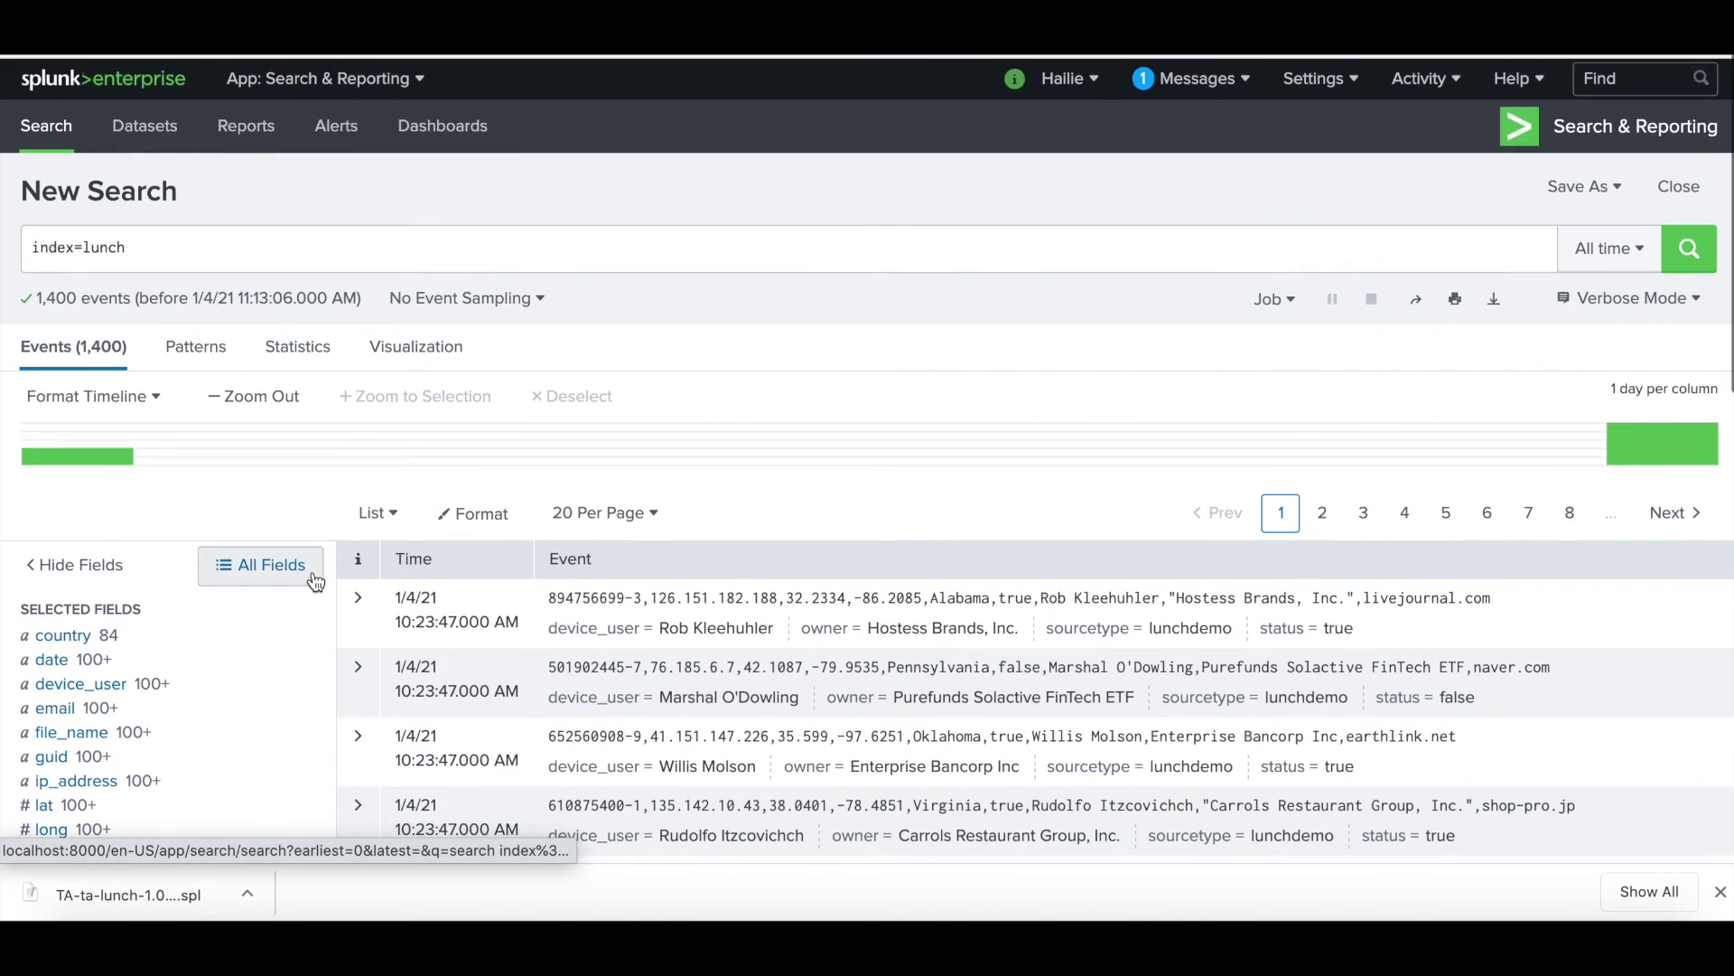
pyautogui.click(246, 237)
pyautogui.tripleClick(246, 237)
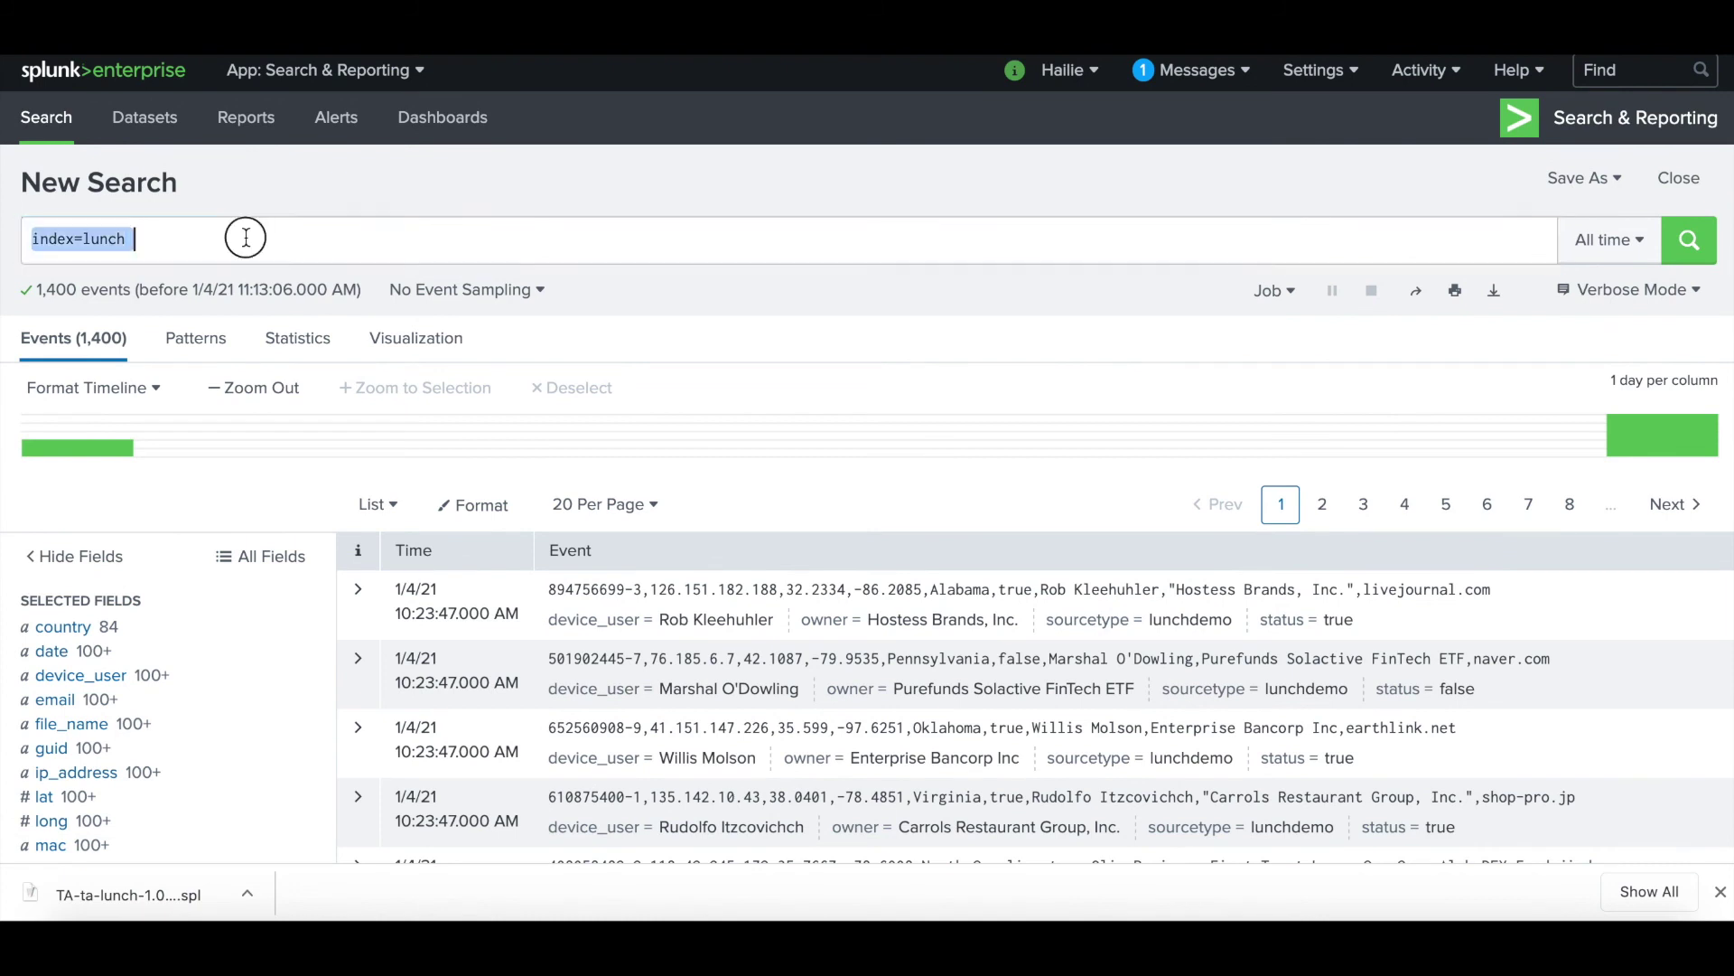
pyautogui.write('| datamodel Network_Traffic All_Traffic search')
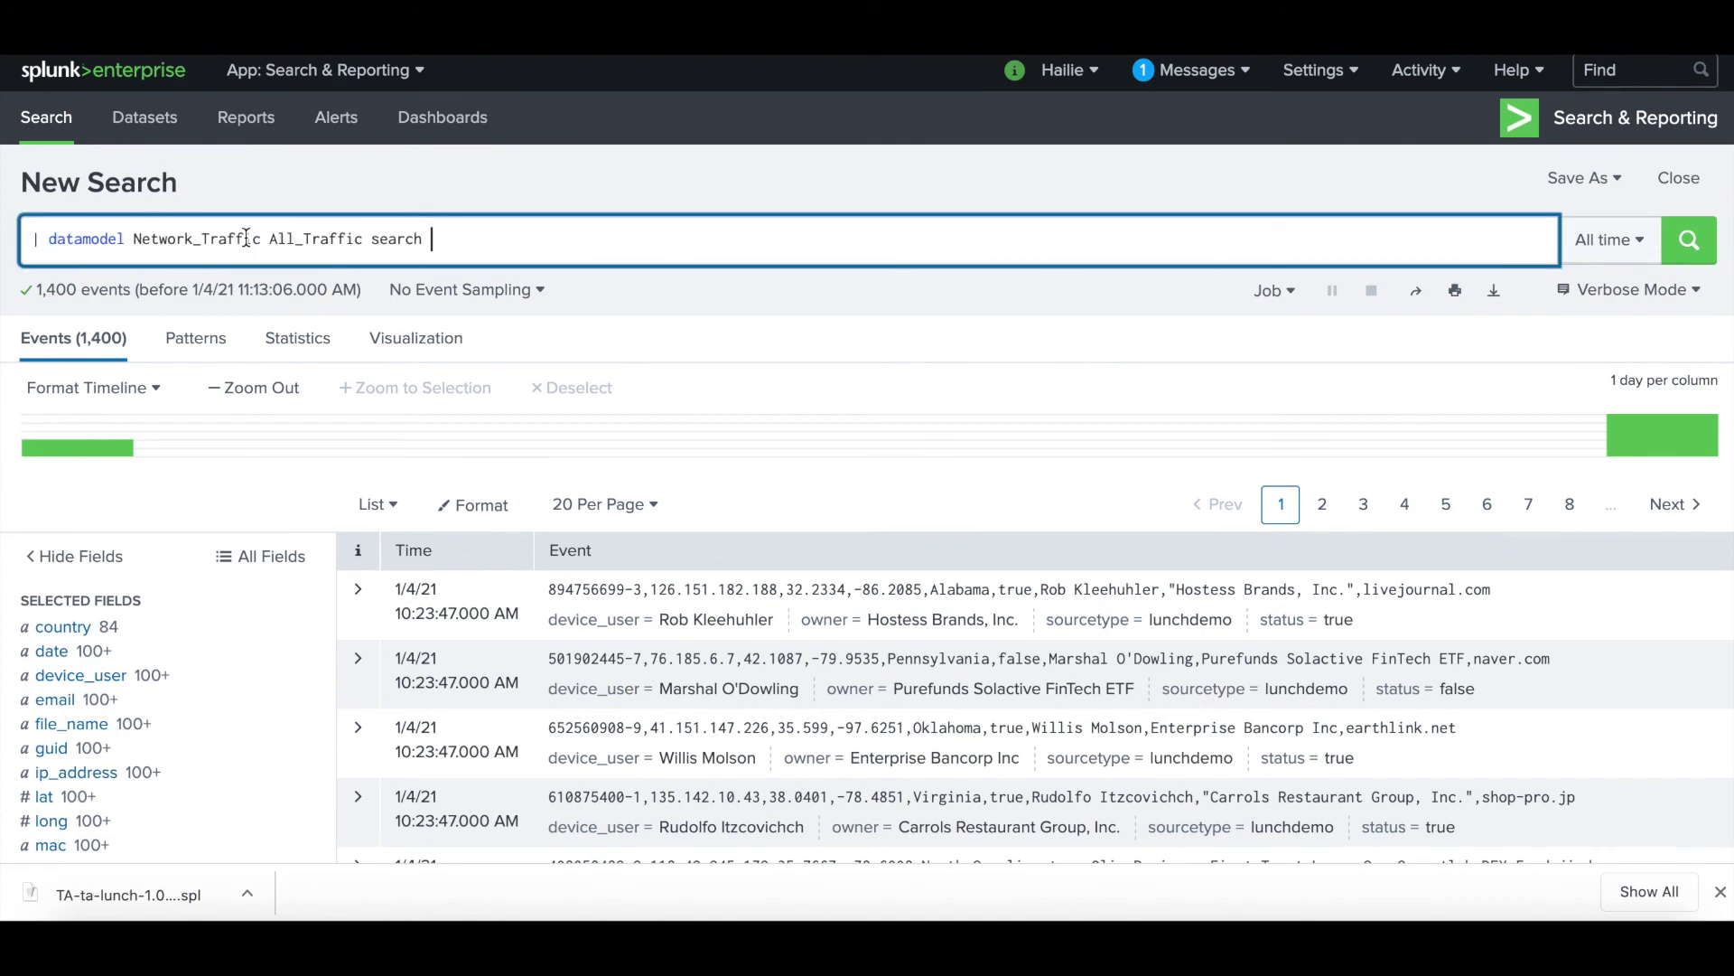
pyautogui.press('Return')
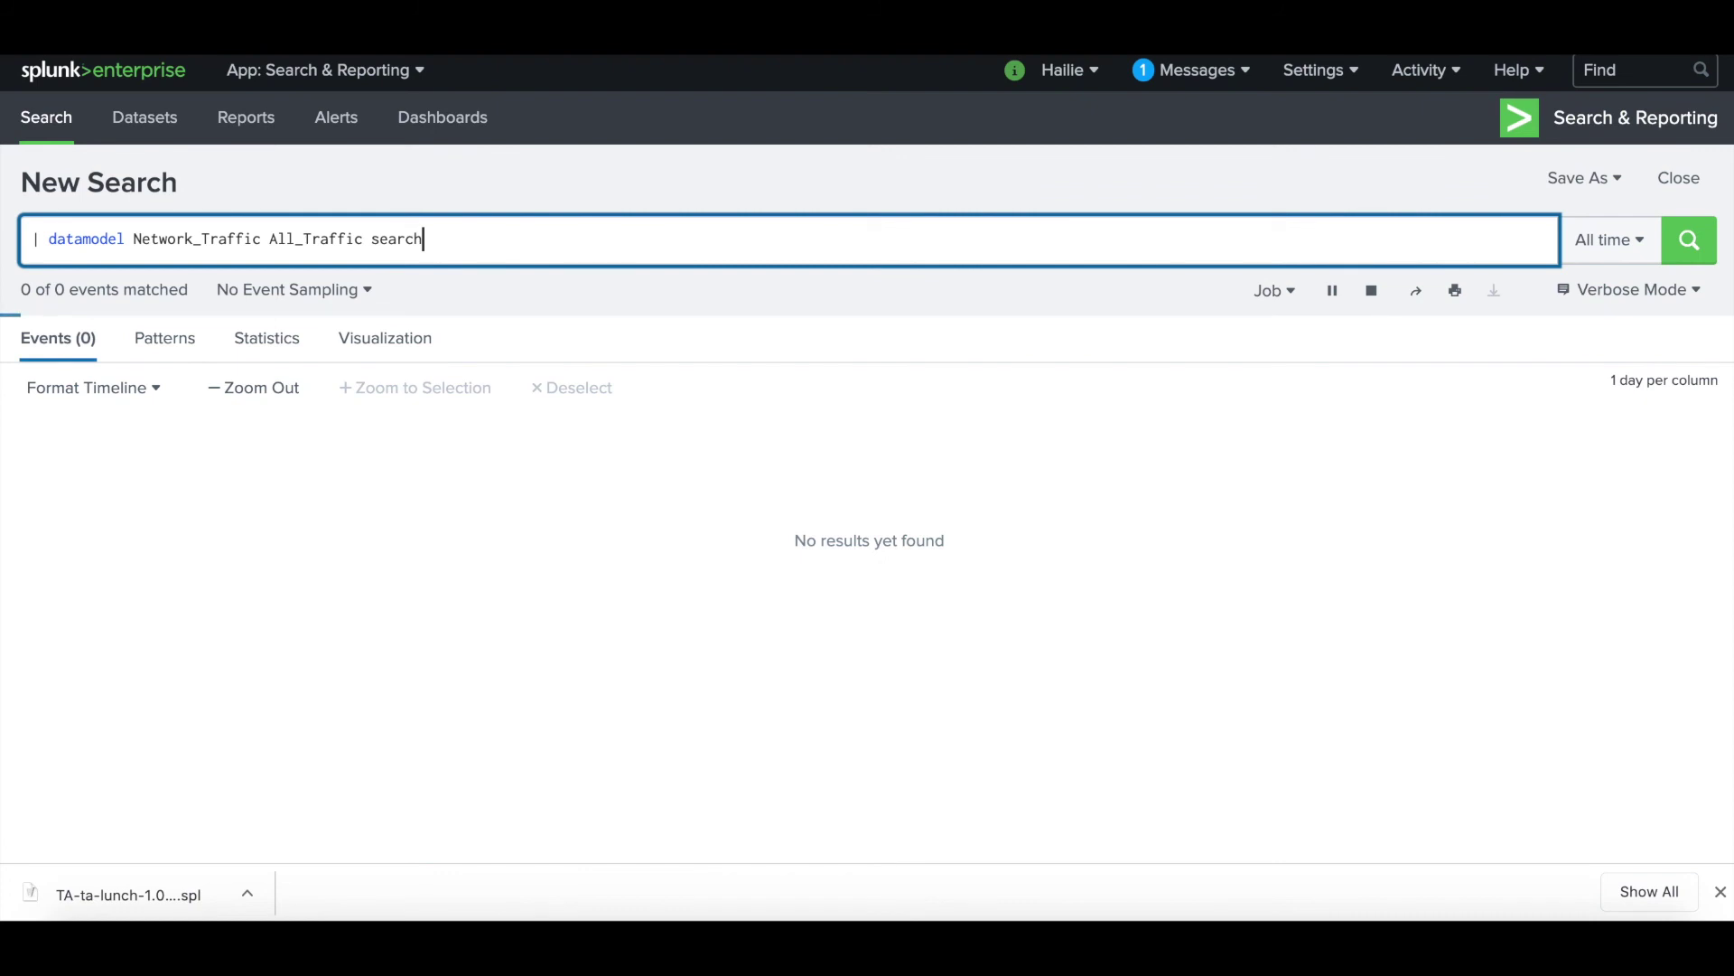
# Check the Network Traffic field reference, sourcetype values, and first event's All_Traffic fields
pyautogui.click(803, 56)
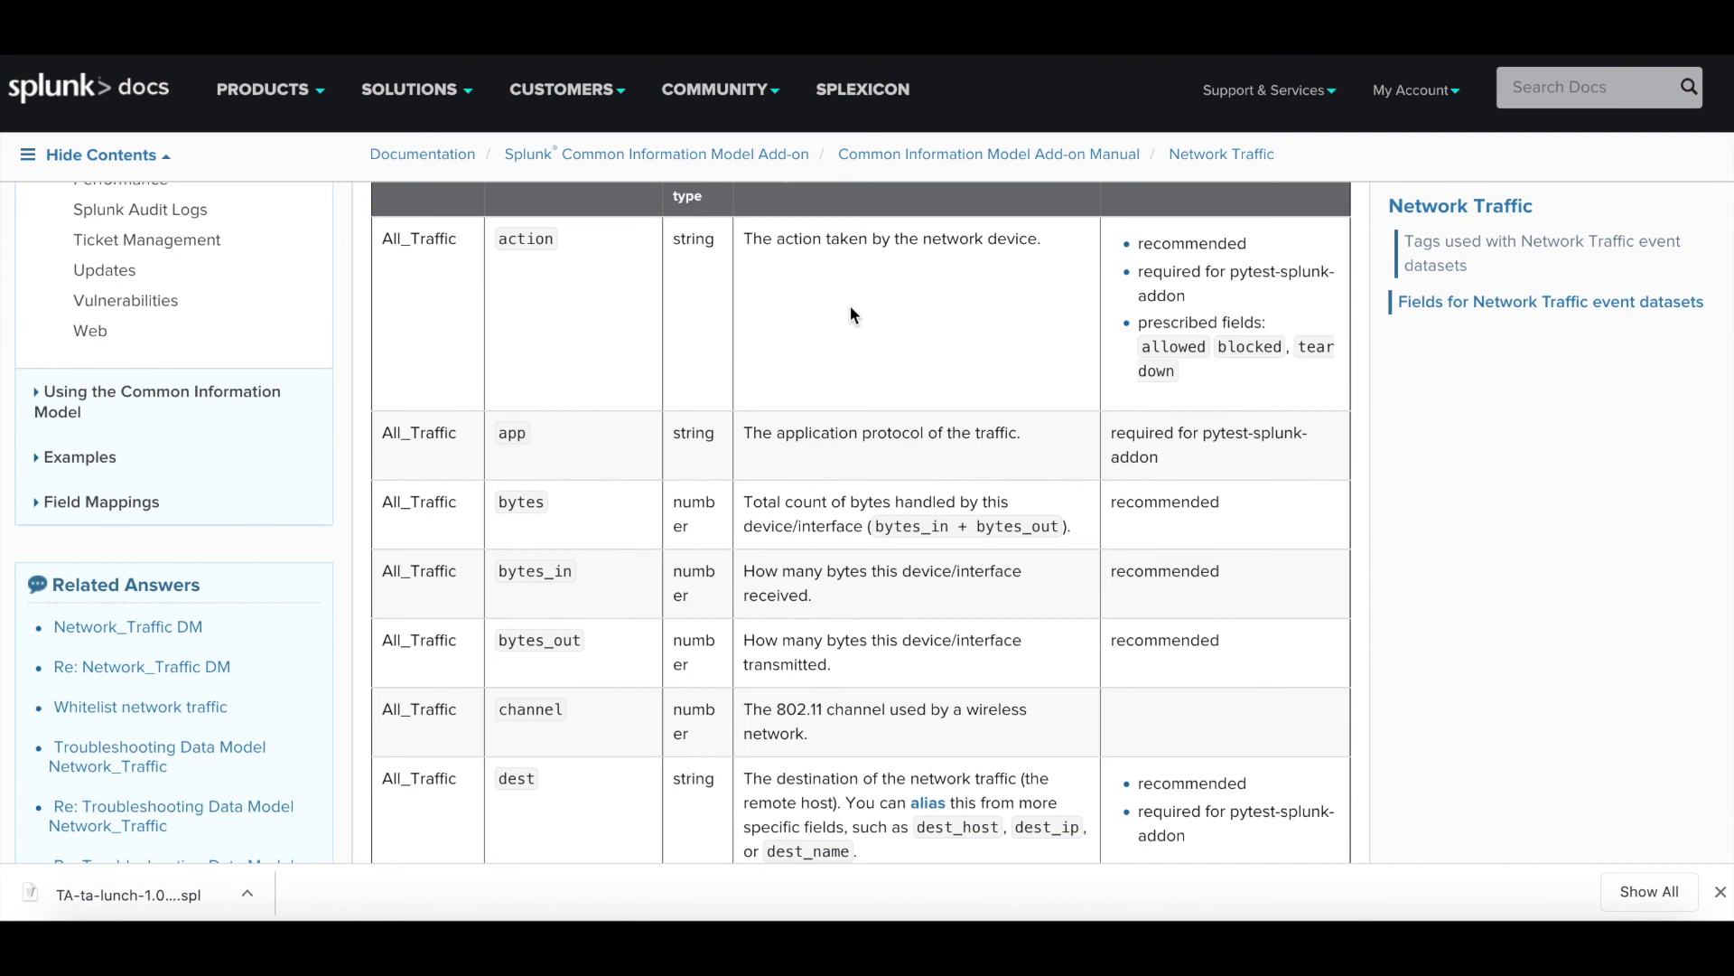
pyautogui.hotkey('ctrl', 'shift', 'Tab')
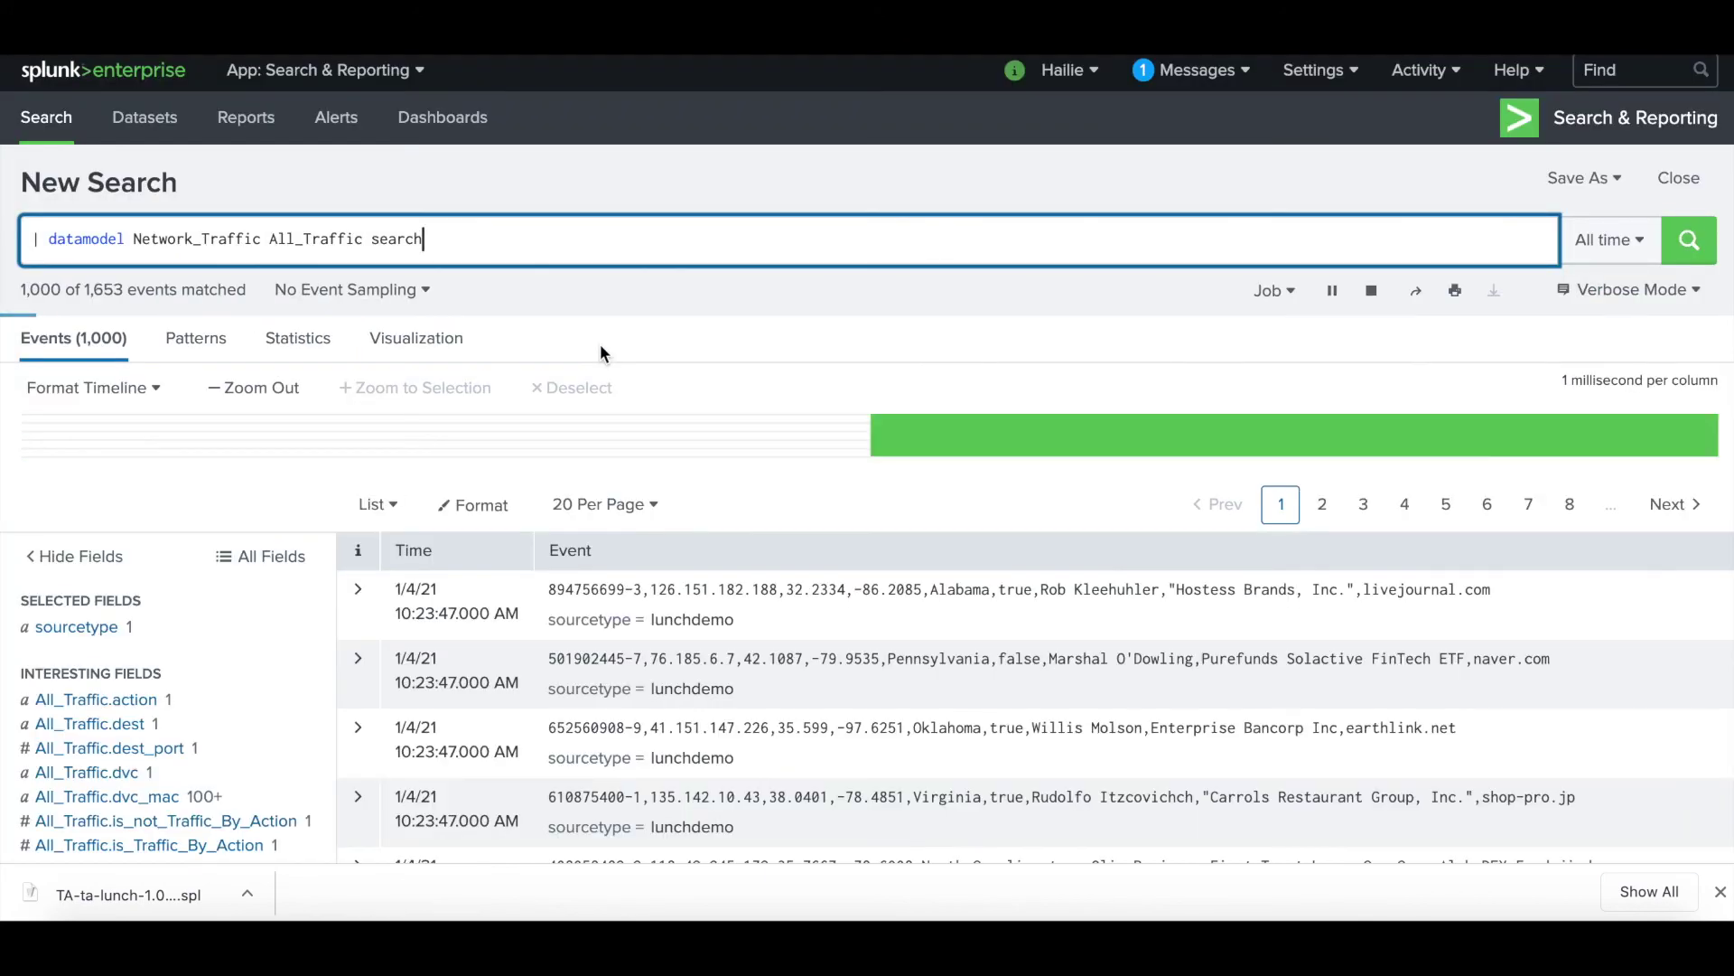
pyautogui.click(168, 622)
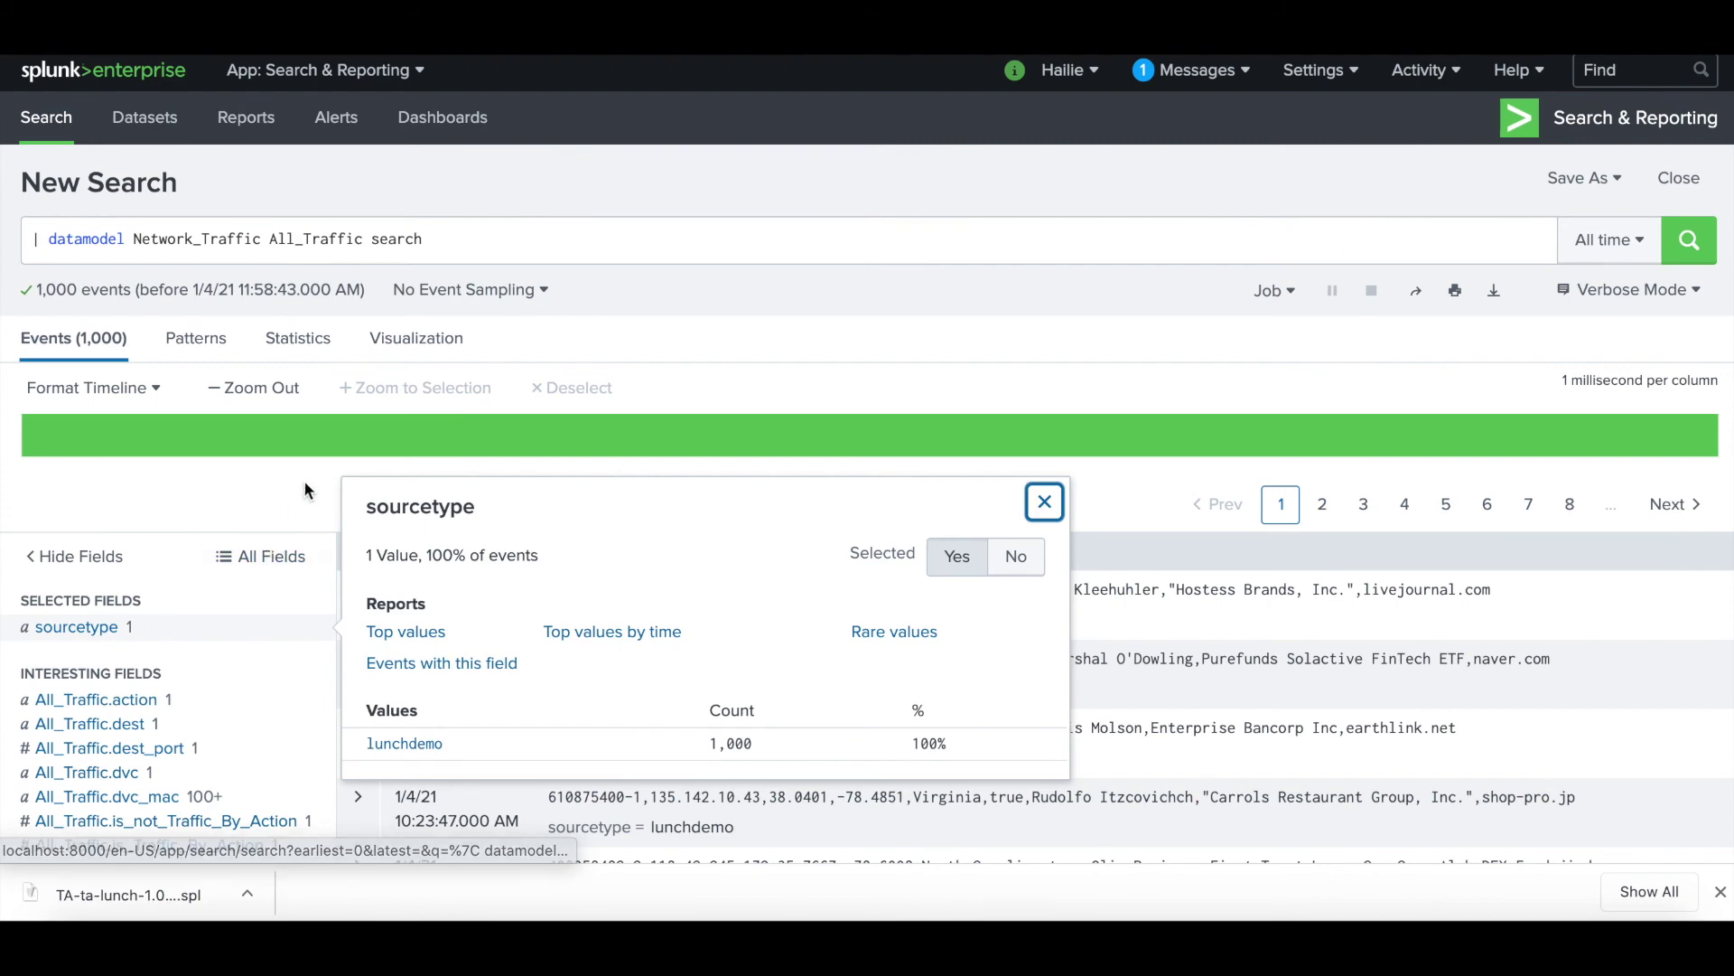
pyautogui.click(304, 482)
pyautogui.scroll(-3, 506, 621)
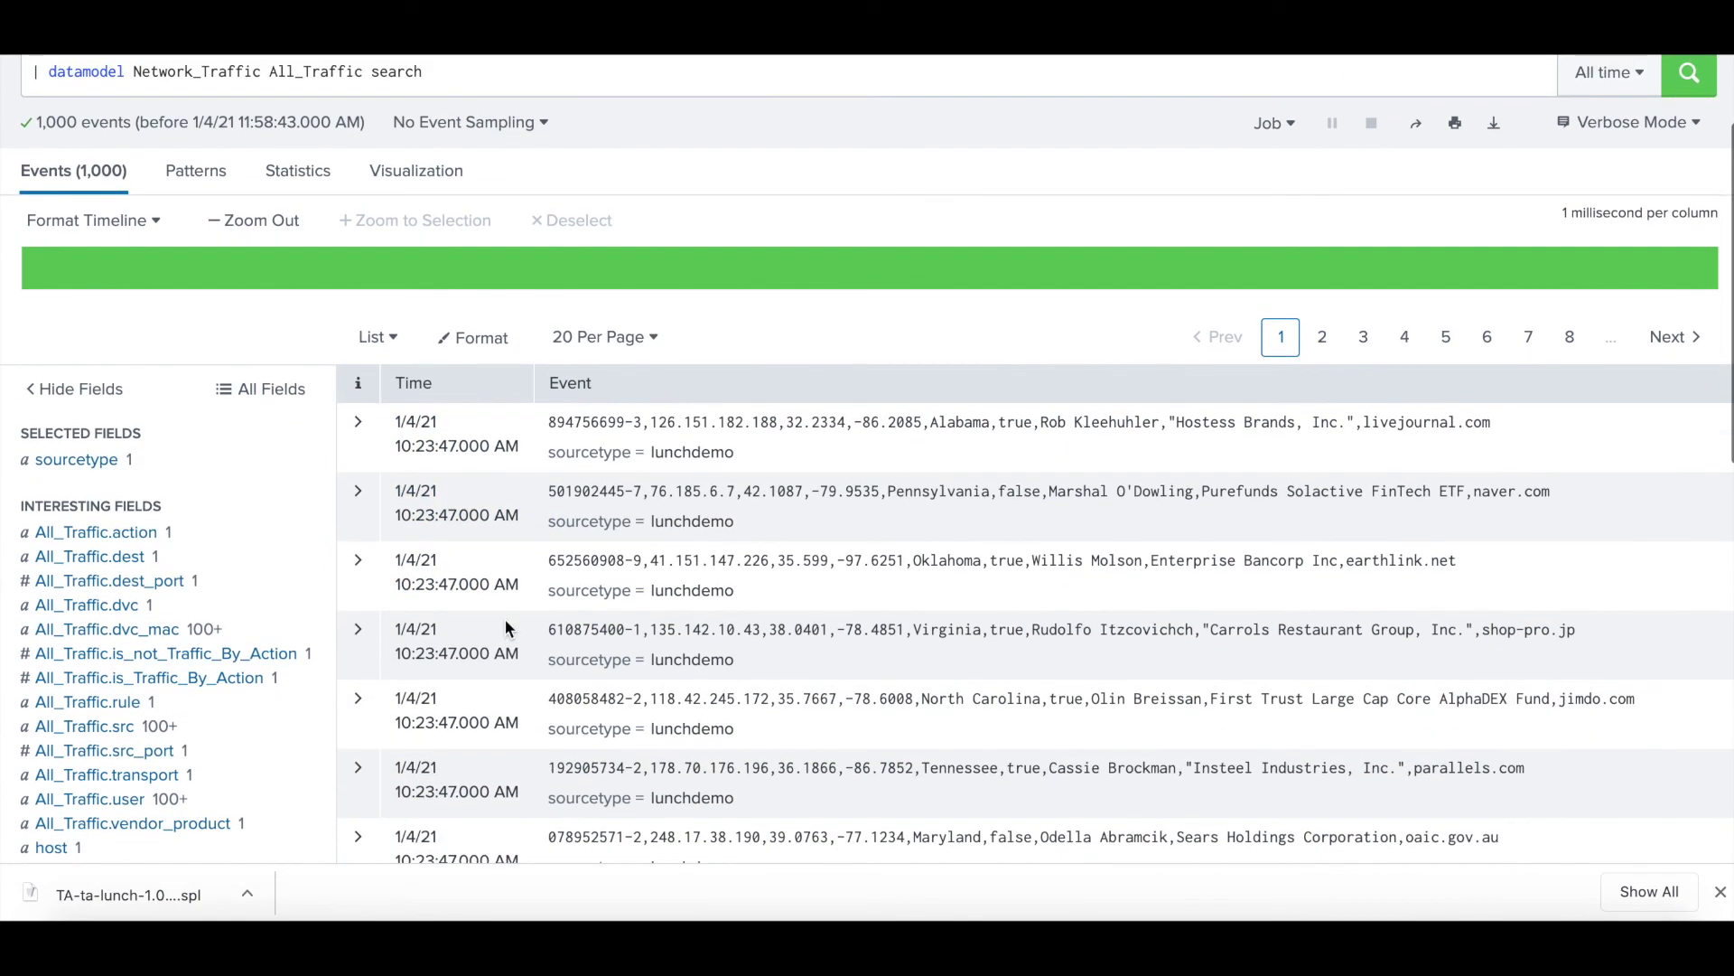
pyautogui.click(344, 440)
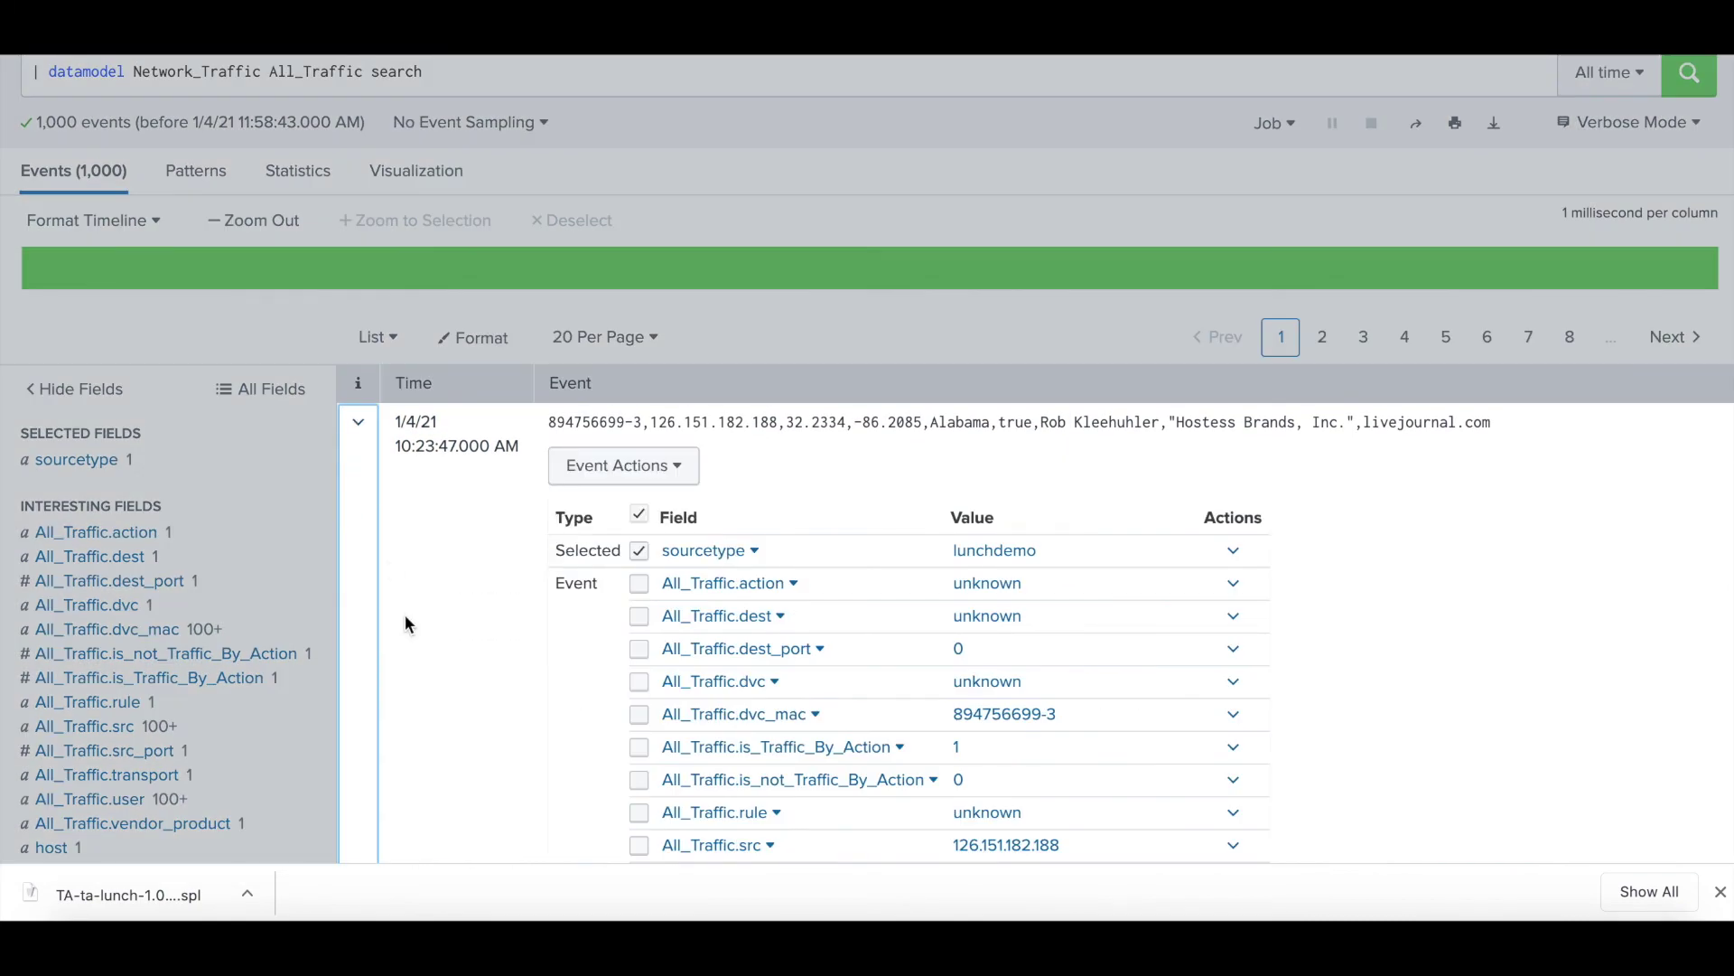
pyautogui.scroll(-3, 407, 622)
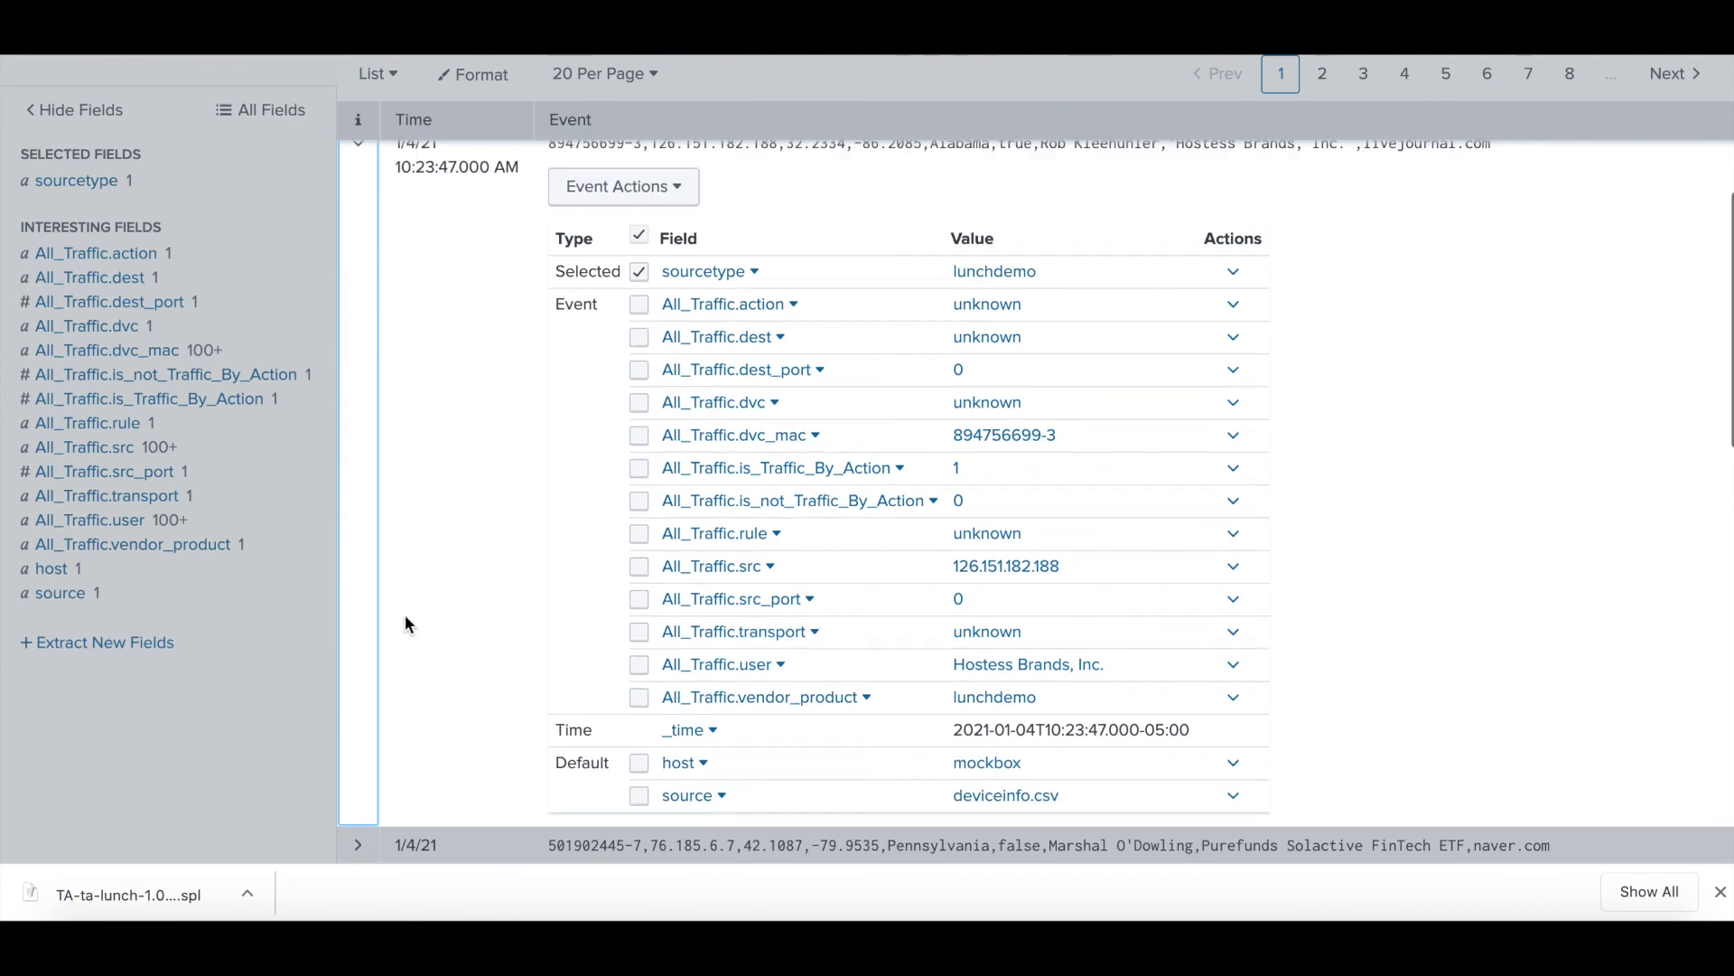
pyautogui.scroll(5, 405, 614)
pyautogui.click(359, 594)
pyautogui.scroll(1, 712, 278)
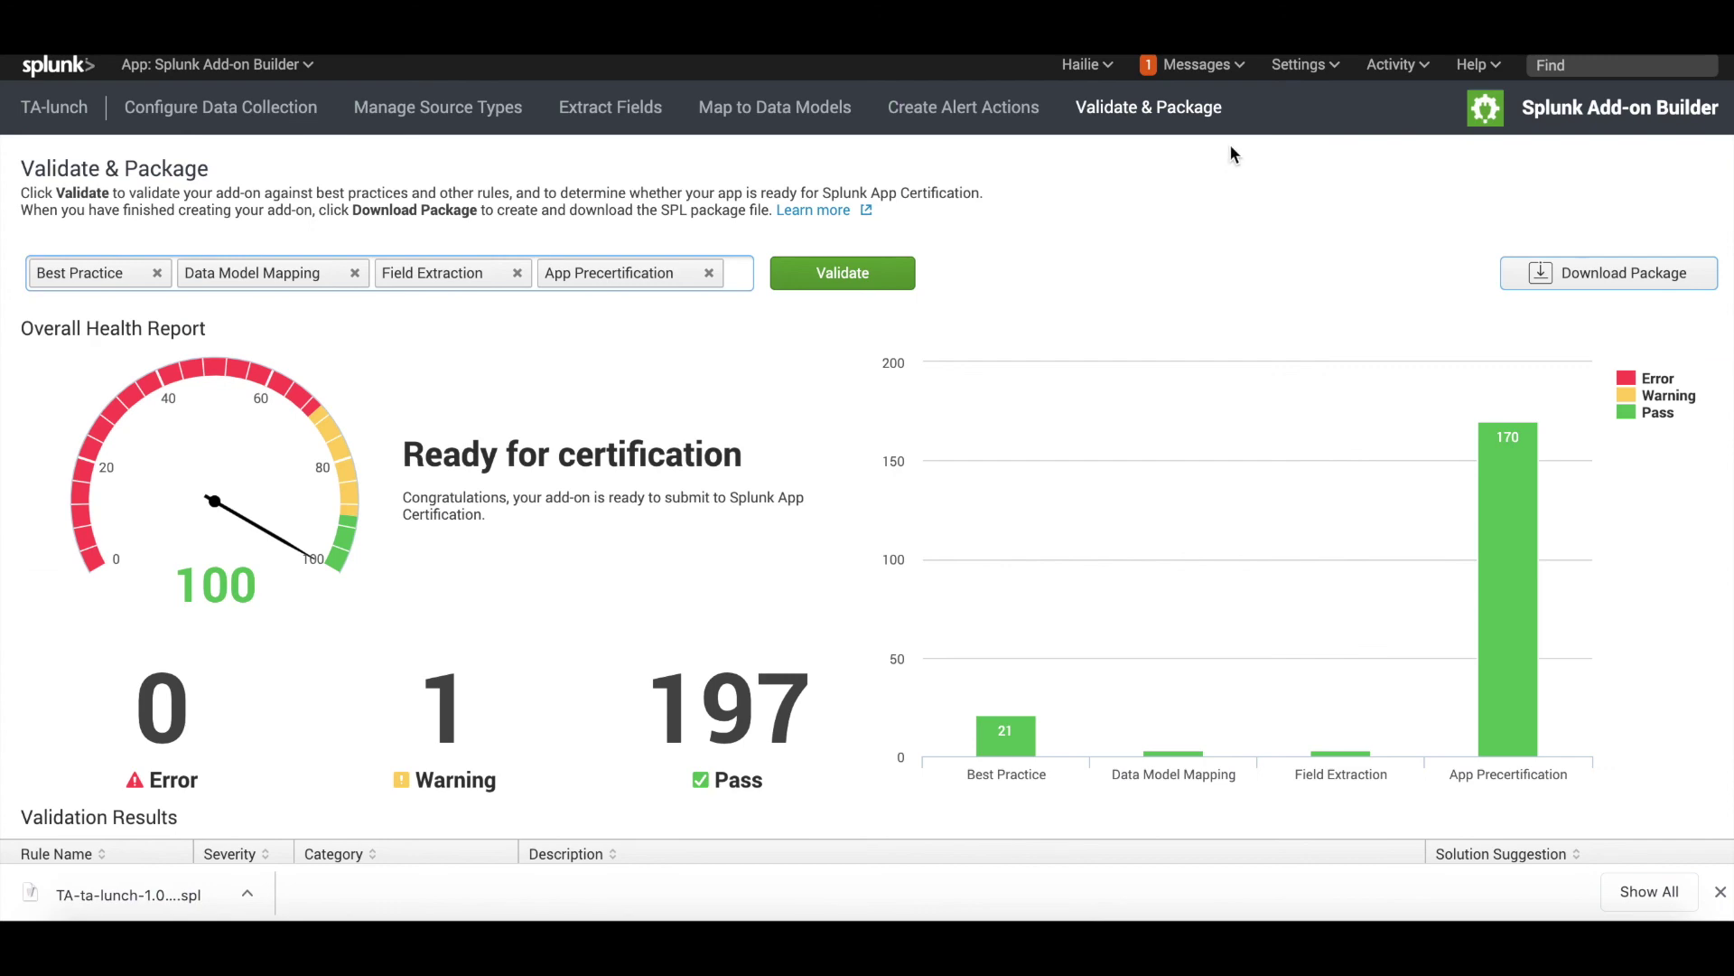
# Filter Settings > All configurations to the TA-lunch app to list its event type, tags and aliases
pyautogui.click(1335, 65)
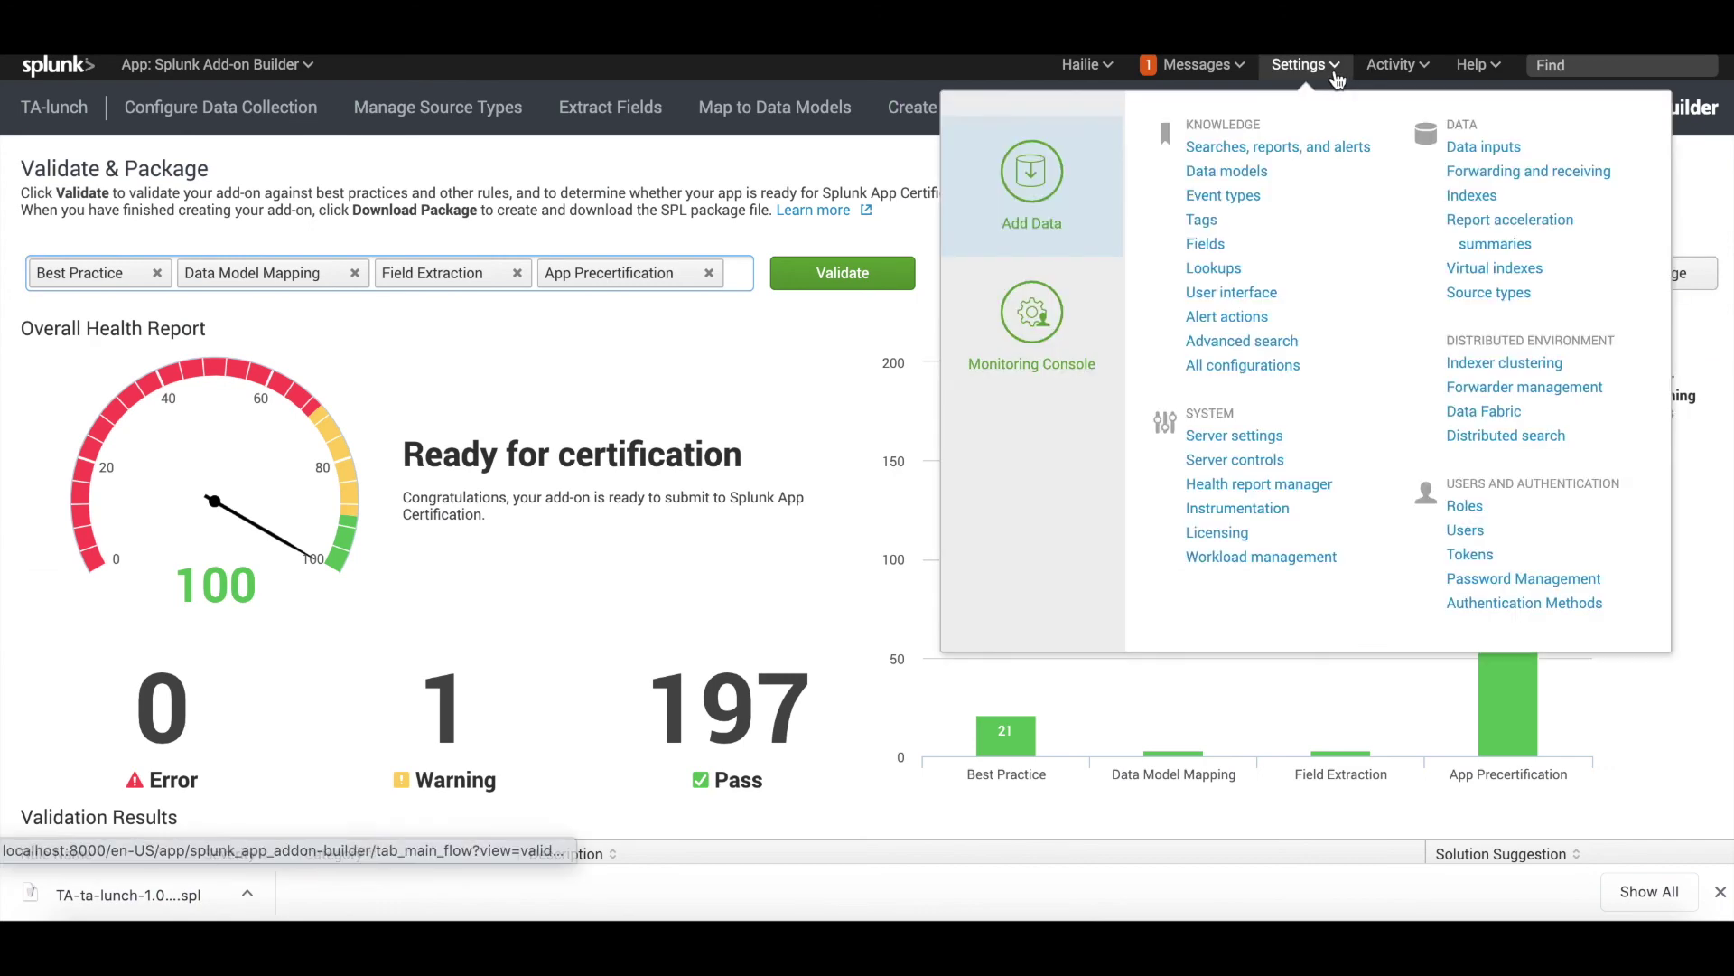
pyautogui.click(1264, 373)
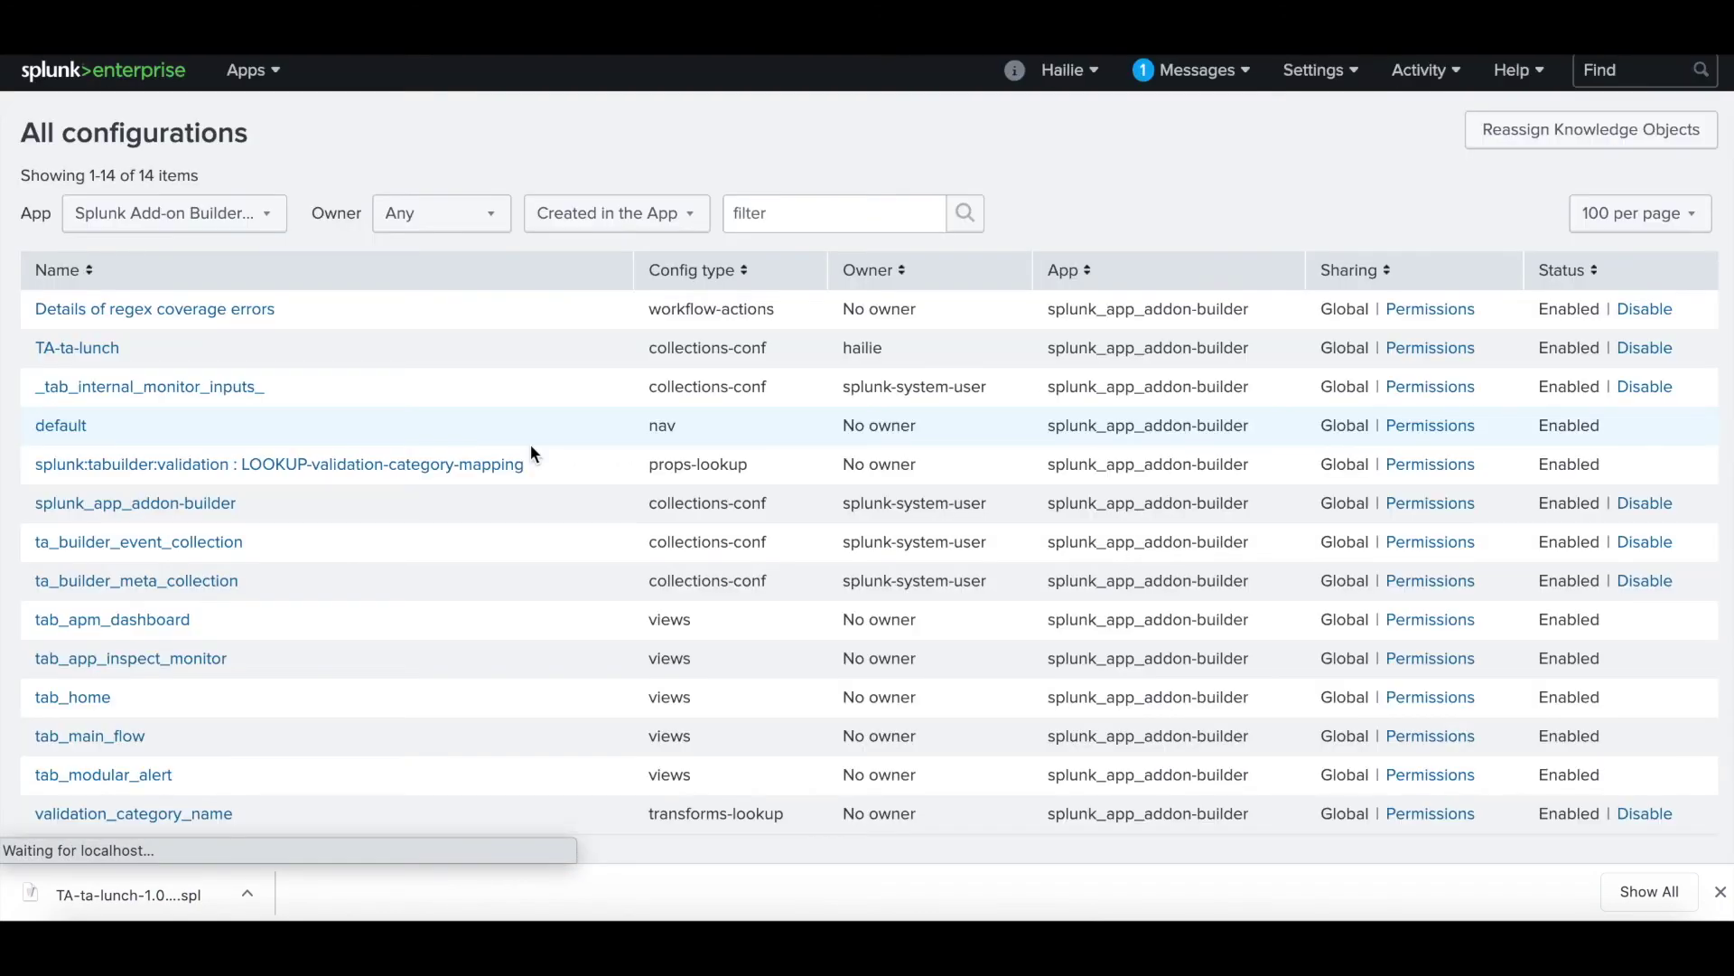
pyautogui.click(244, 217)
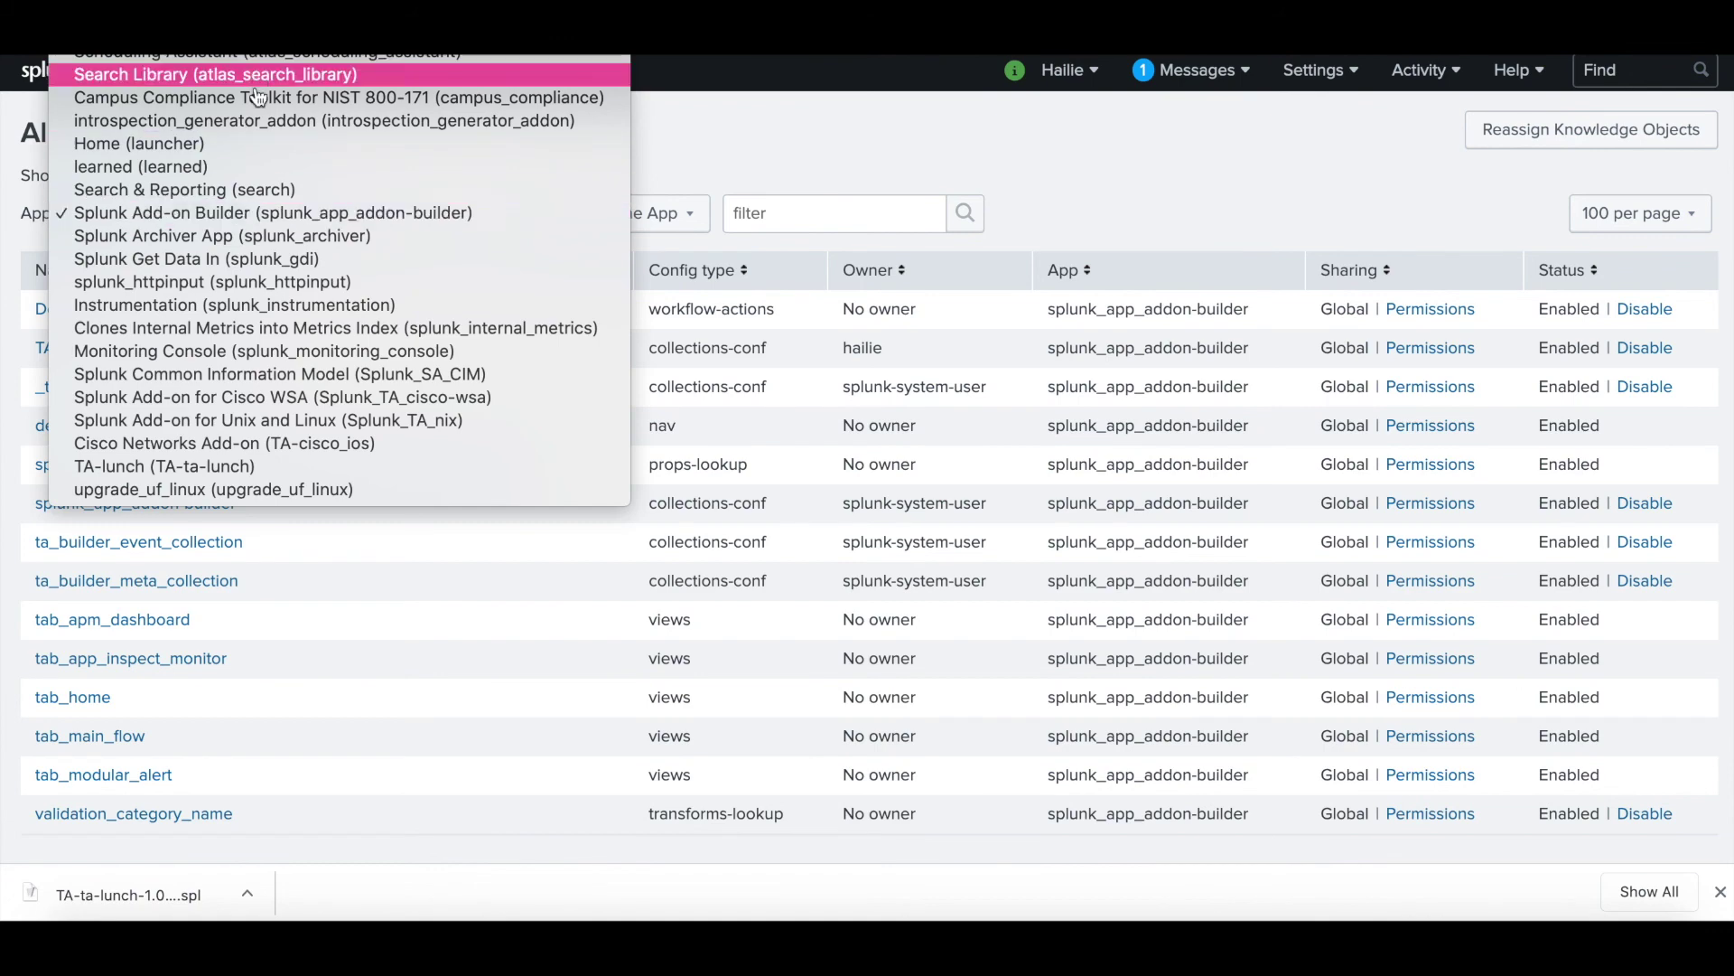
pyautogui.click(243, 467)
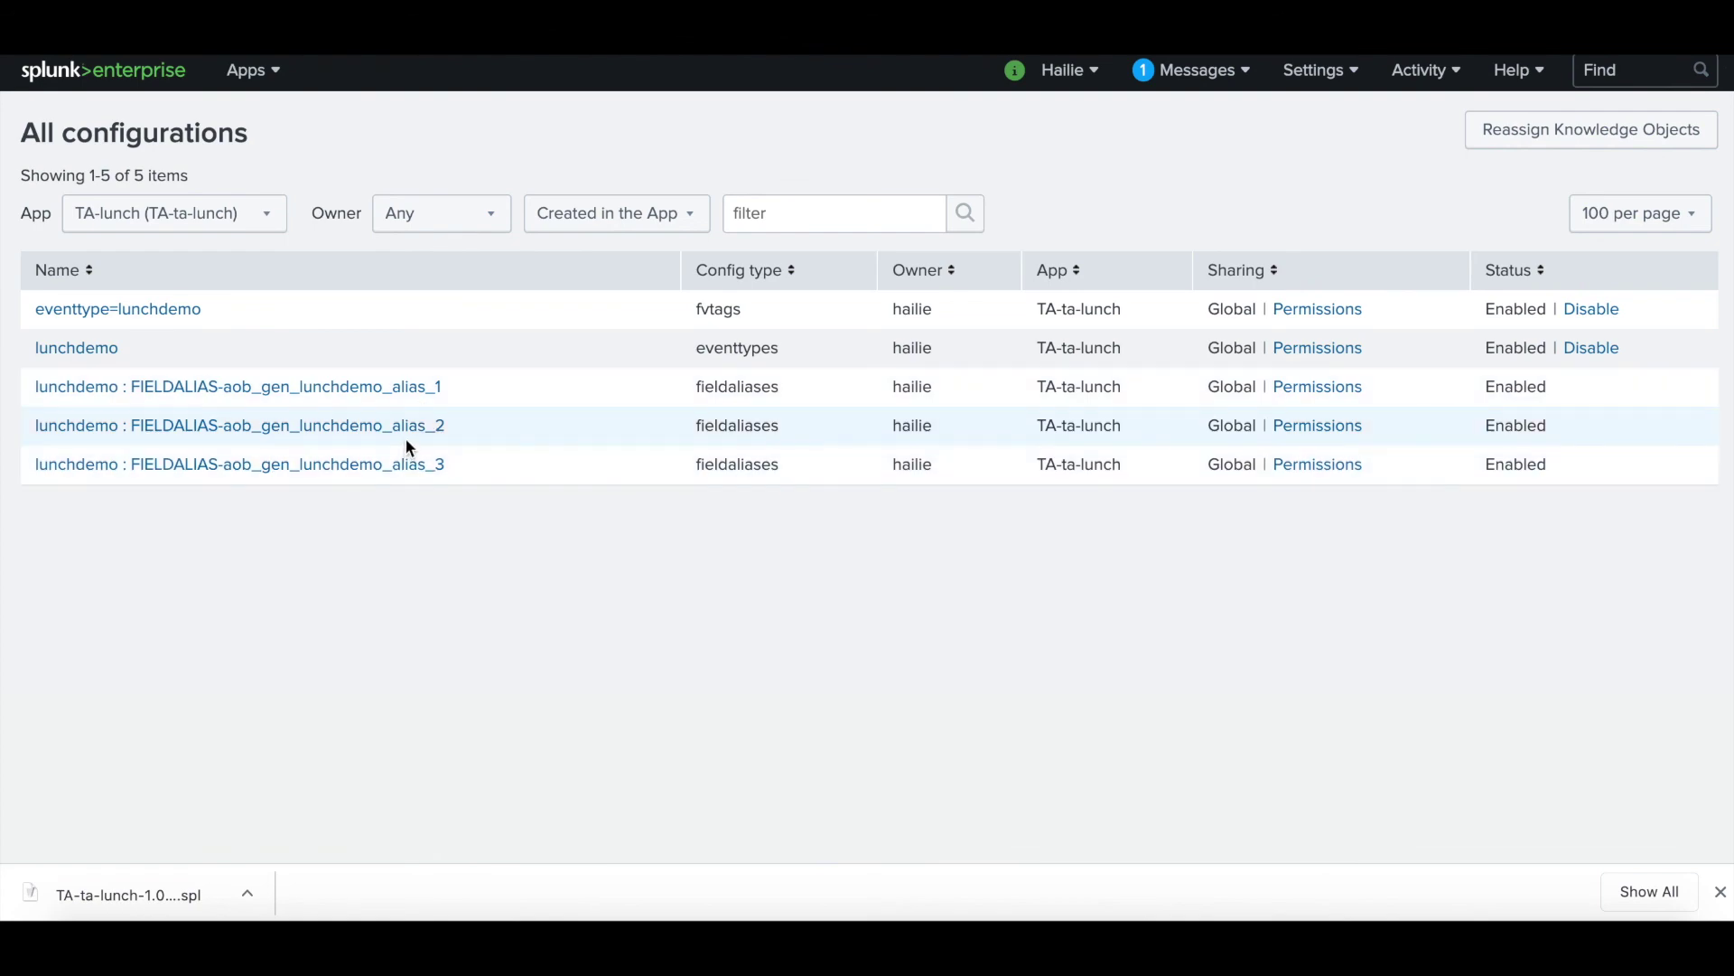
pyautogui.click(897, 57)
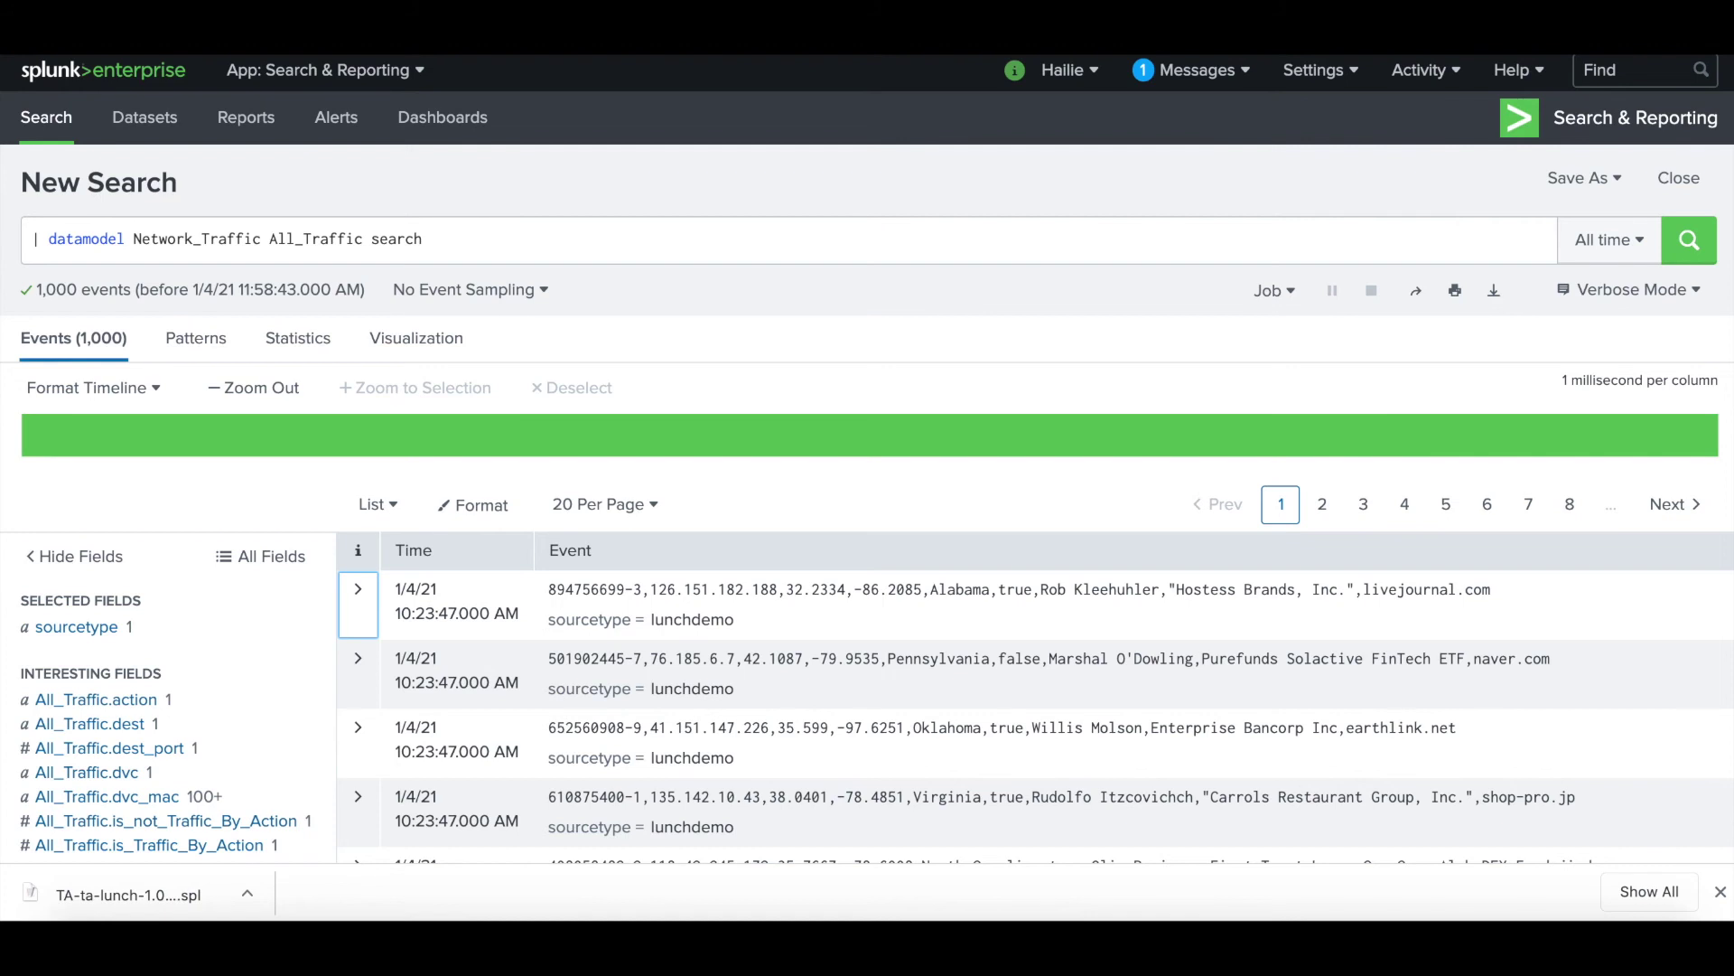
pyautogui.click(406, 72)
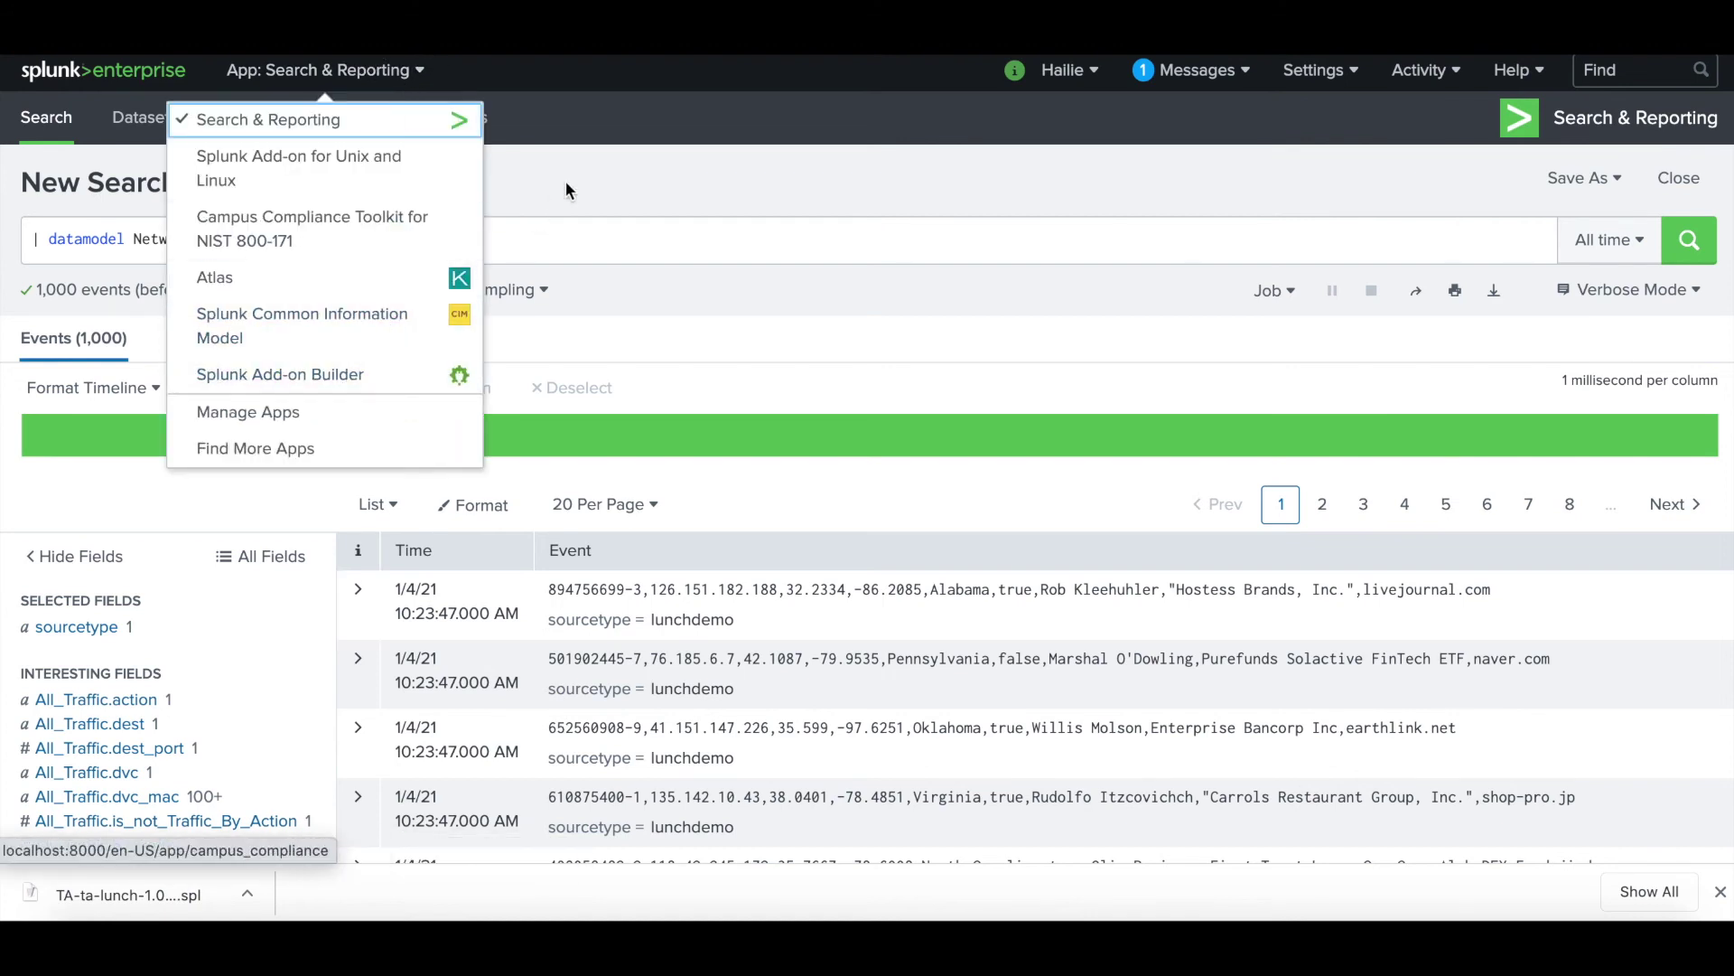
pyautogui.click(584, 167)
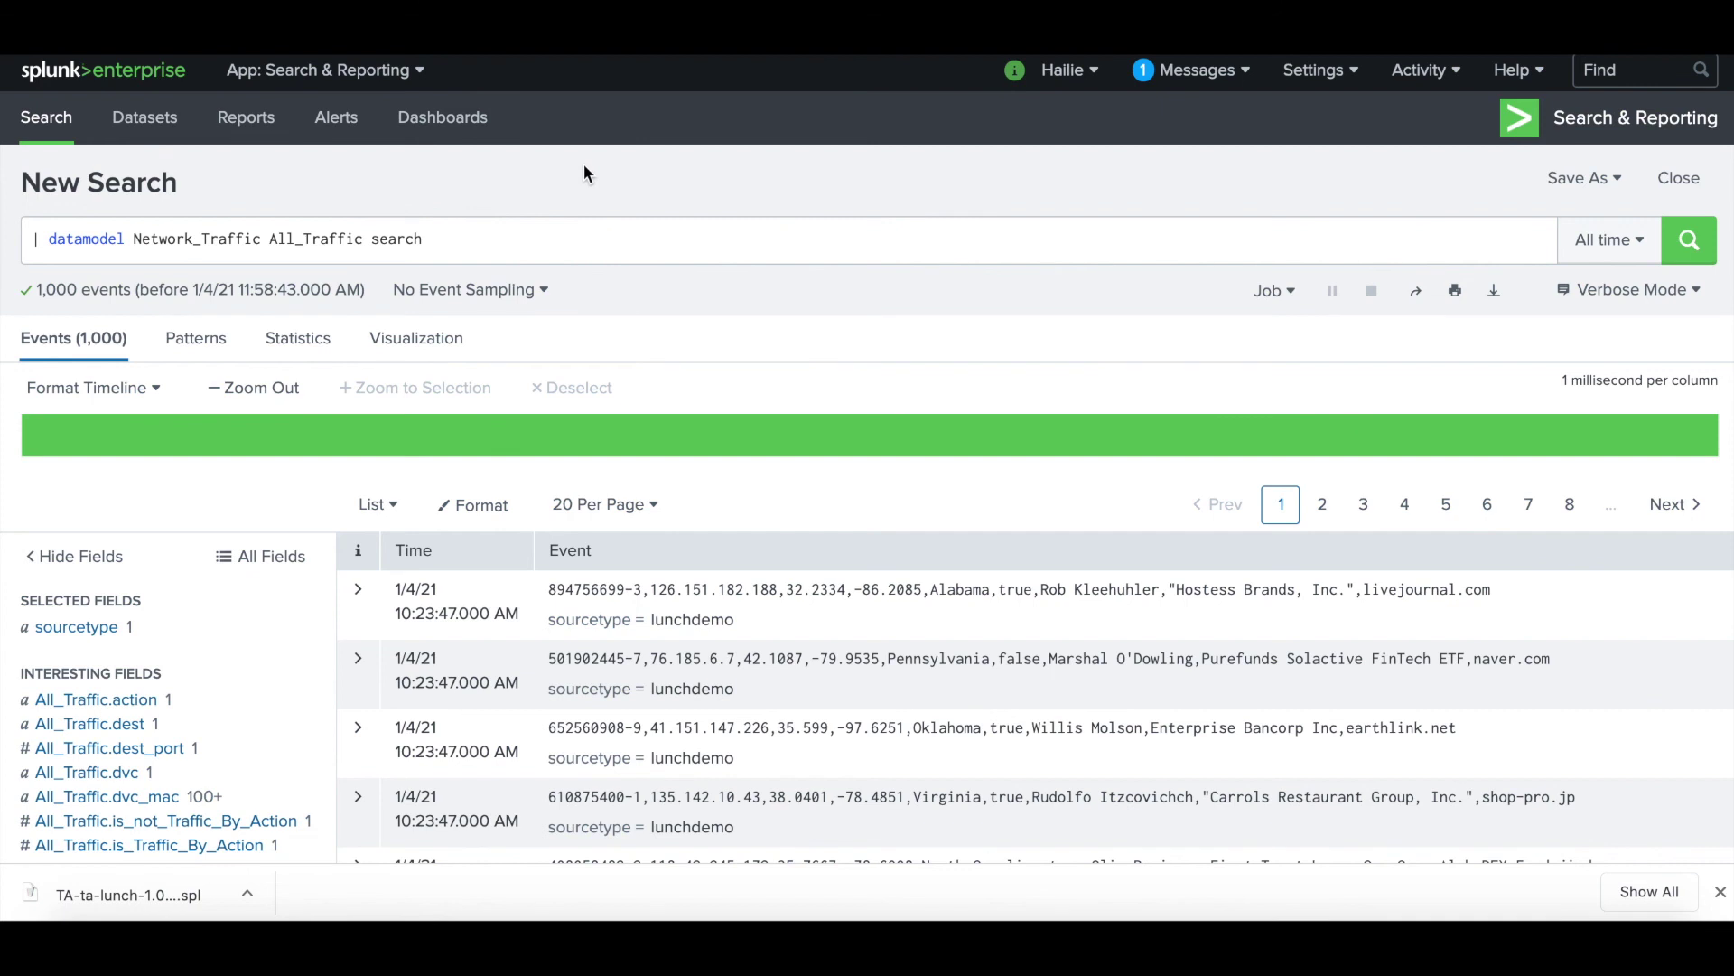